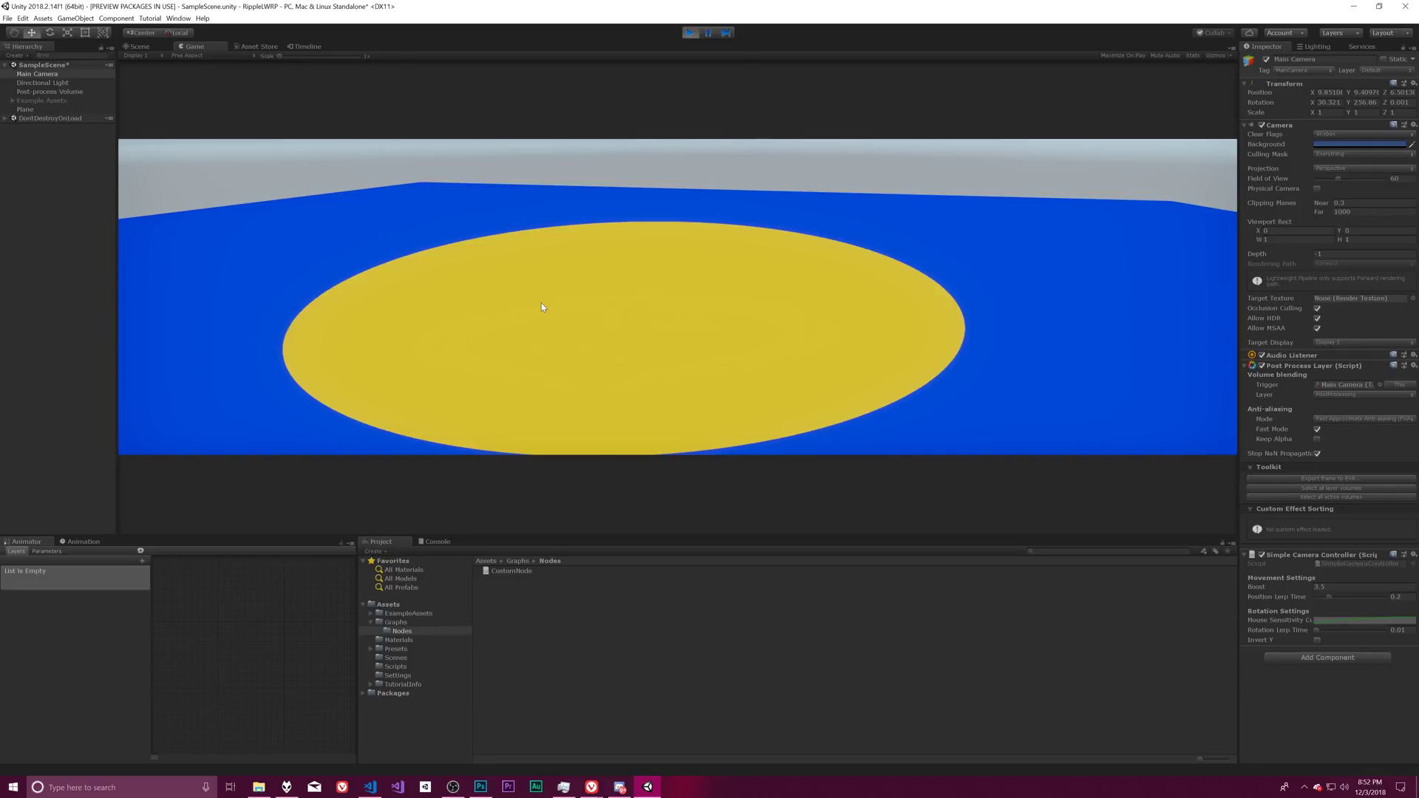
Step: Rotate the running game camera to look around and recentre it on the yellow disc
right_click_drag(520, 299, 679, 292)
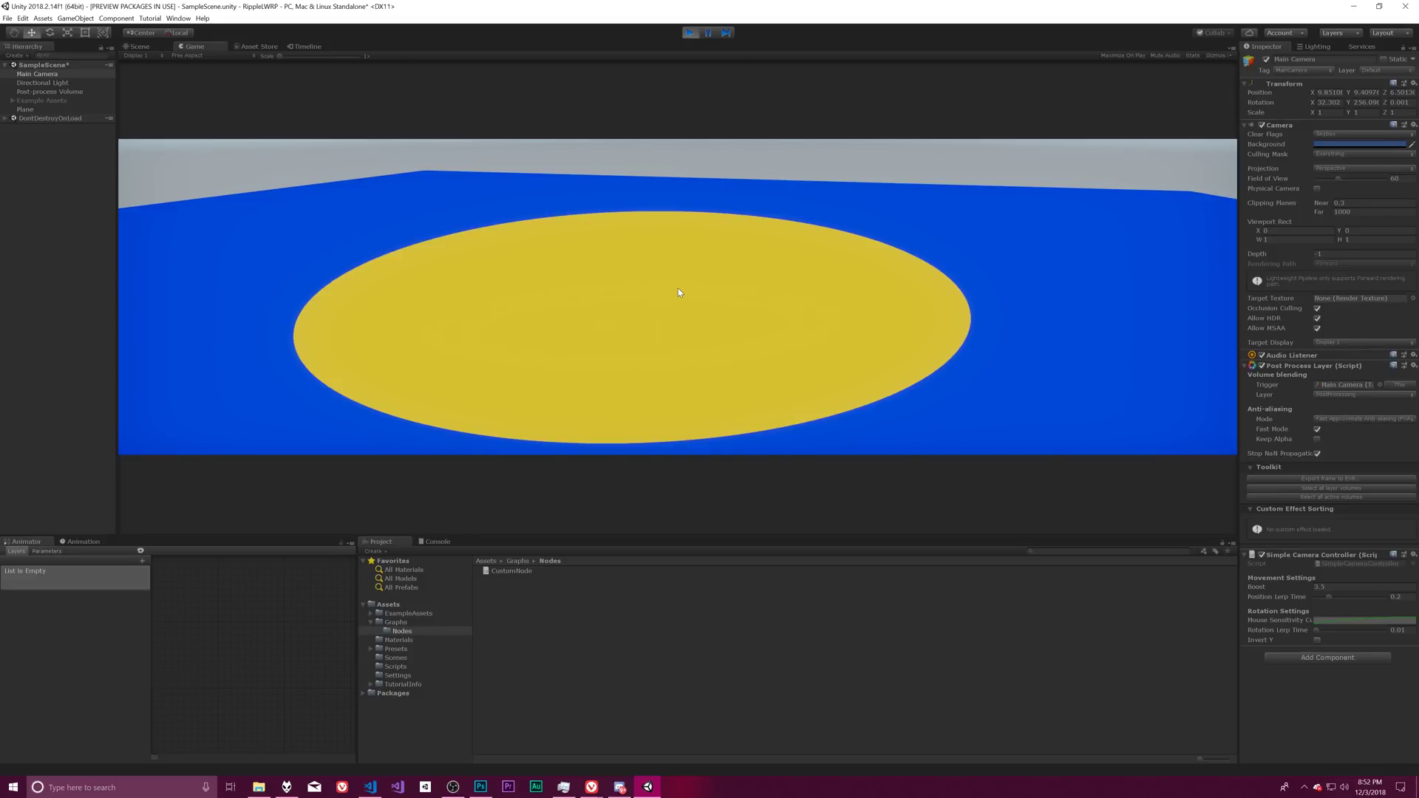
right_click_drag(672, 279, 658, 294)
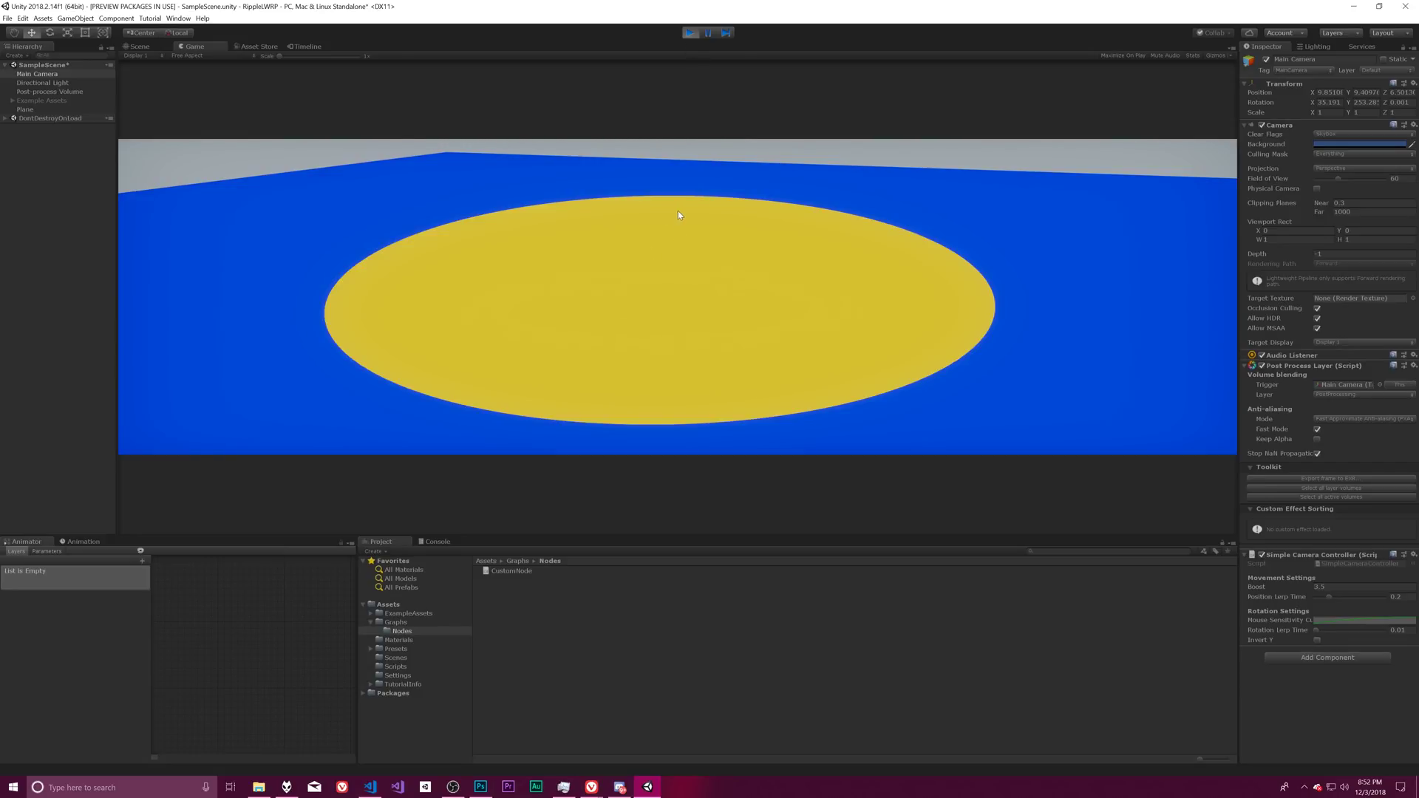
right_click_drag(679, 215, 708, 209)
Step: Stop play mode and create an empty root object named 'CameraController'
left_click(689, 33)
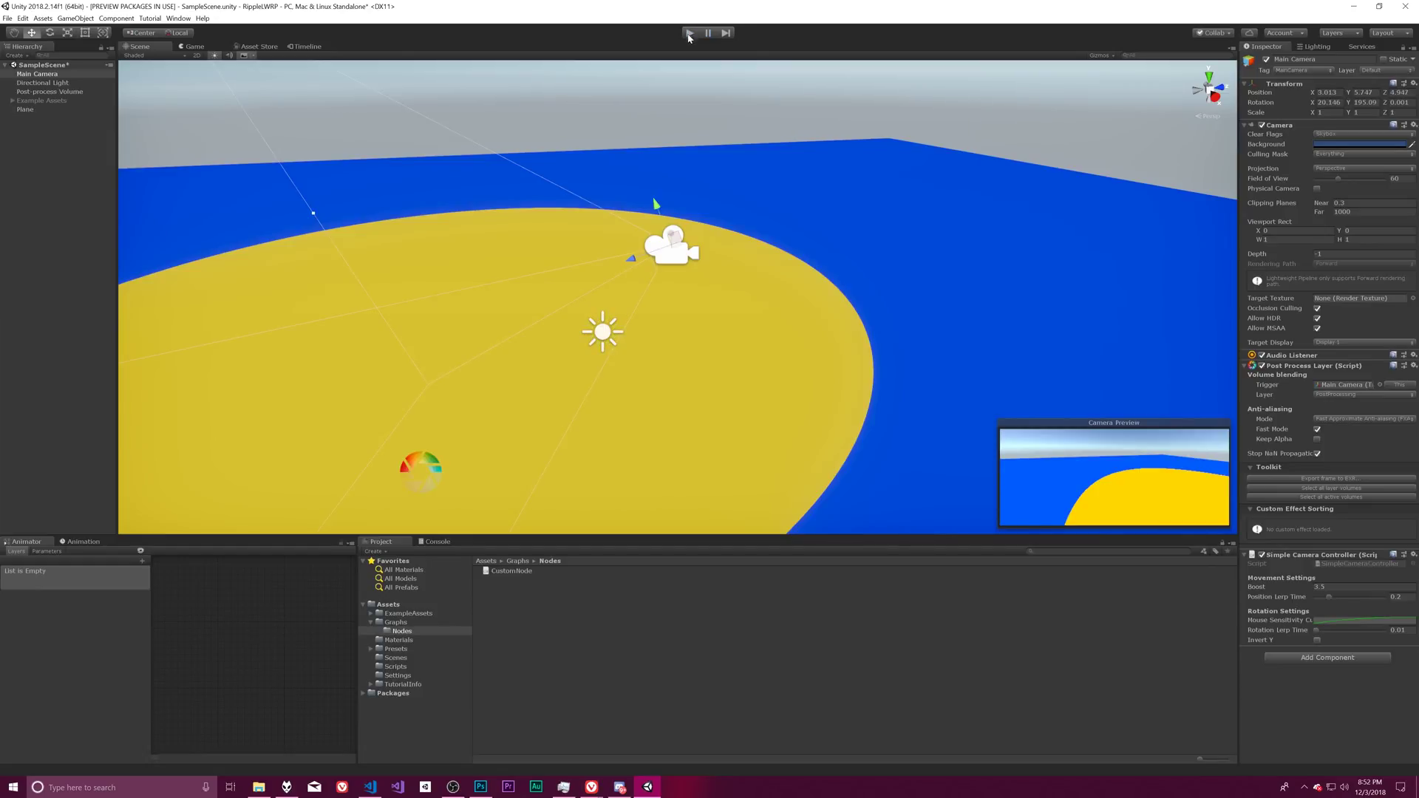
right_click(32, 194)
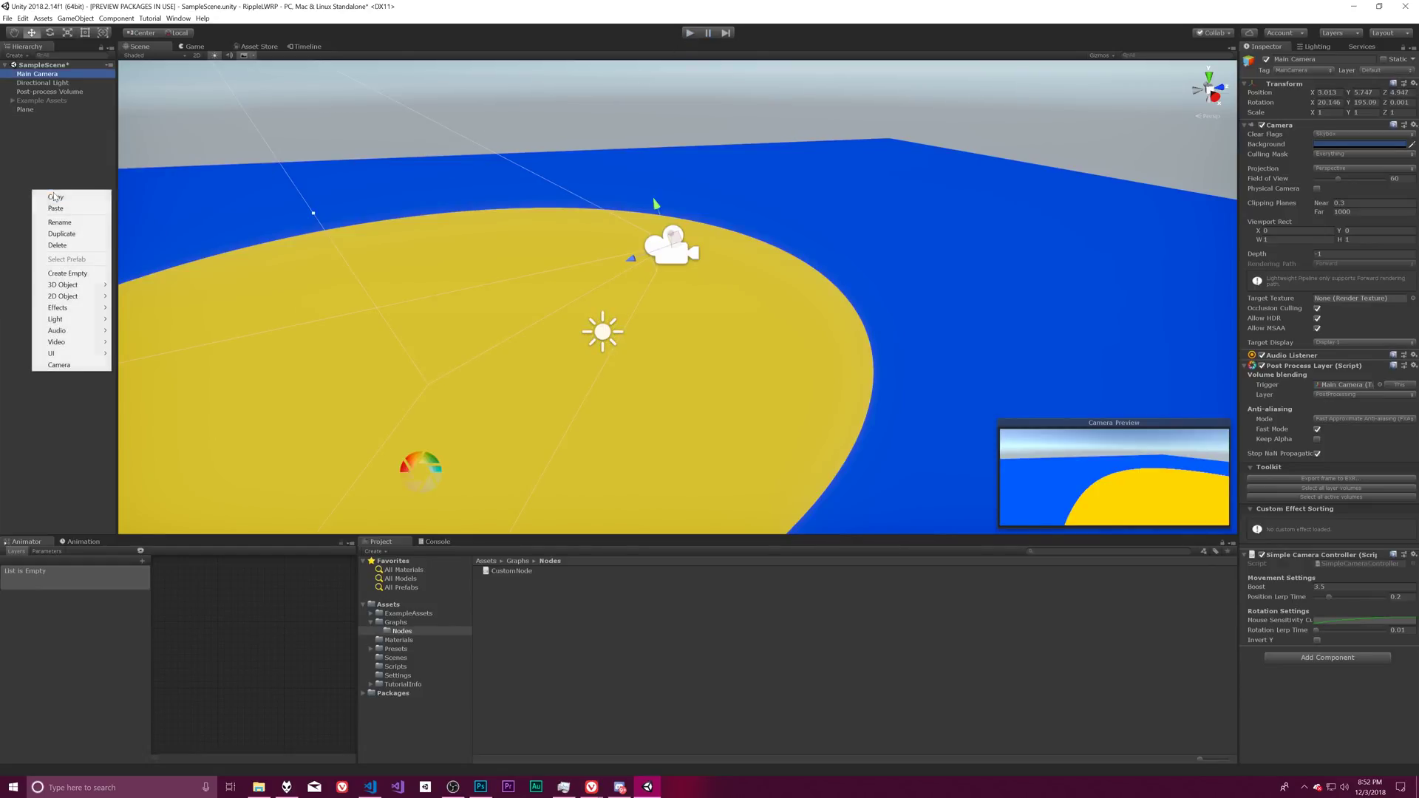
left_click(68, 273)
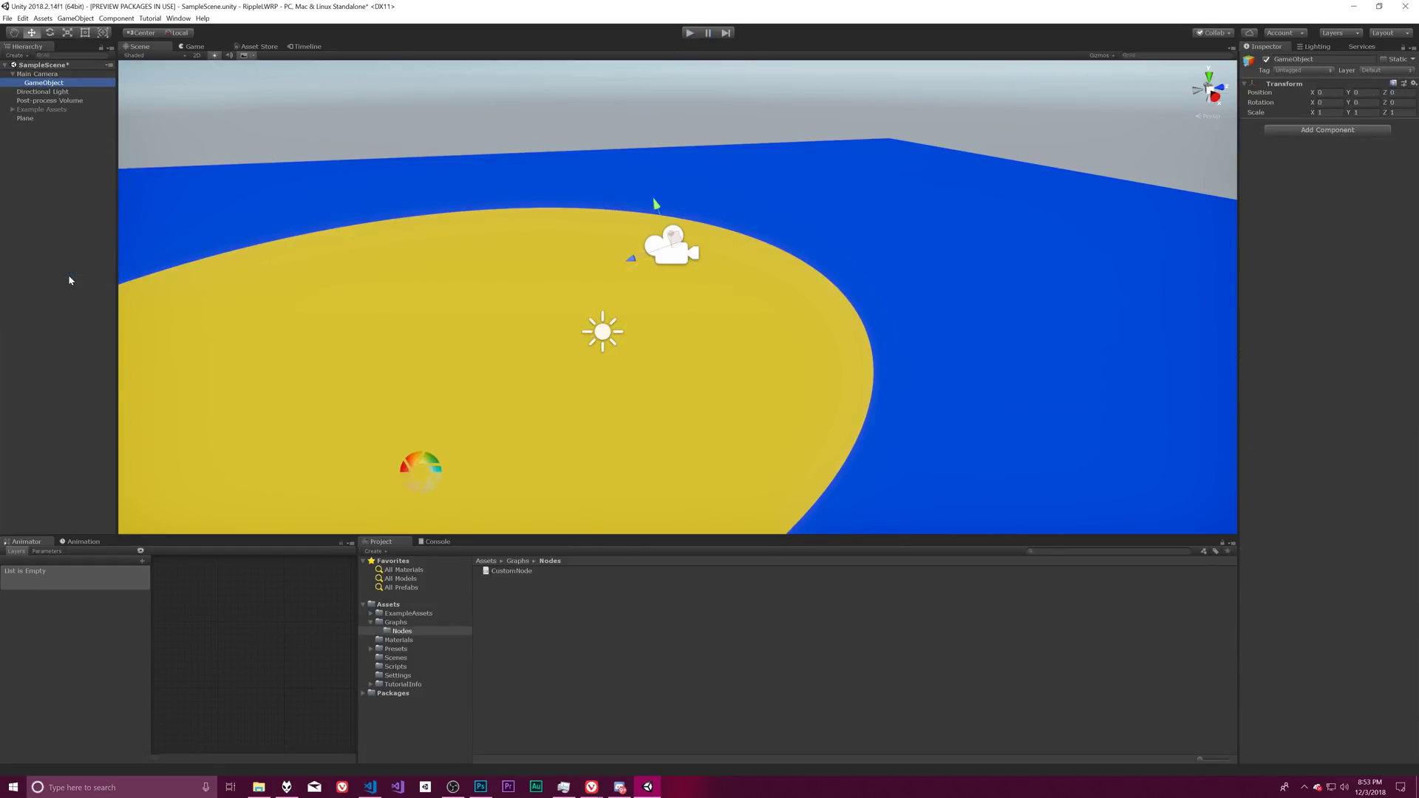
left_click_drag(48, 81, 41, 127)
key("F2")
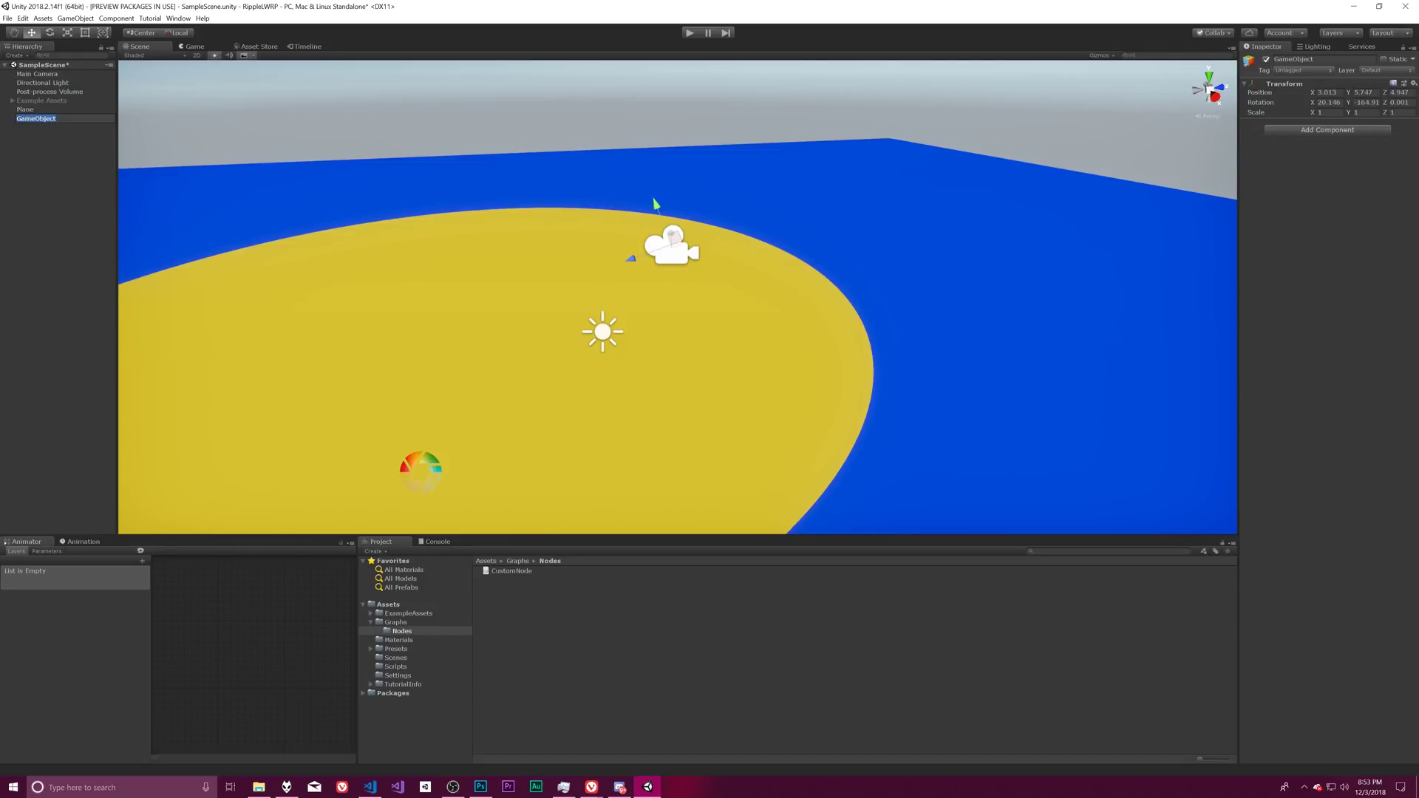
type("CameraController")
key("Return")
Step: Parent Main Camera under CameraController and move the Simple Camera Controller script onto CameraController
left_click_drag(34, 77, 47, 123)
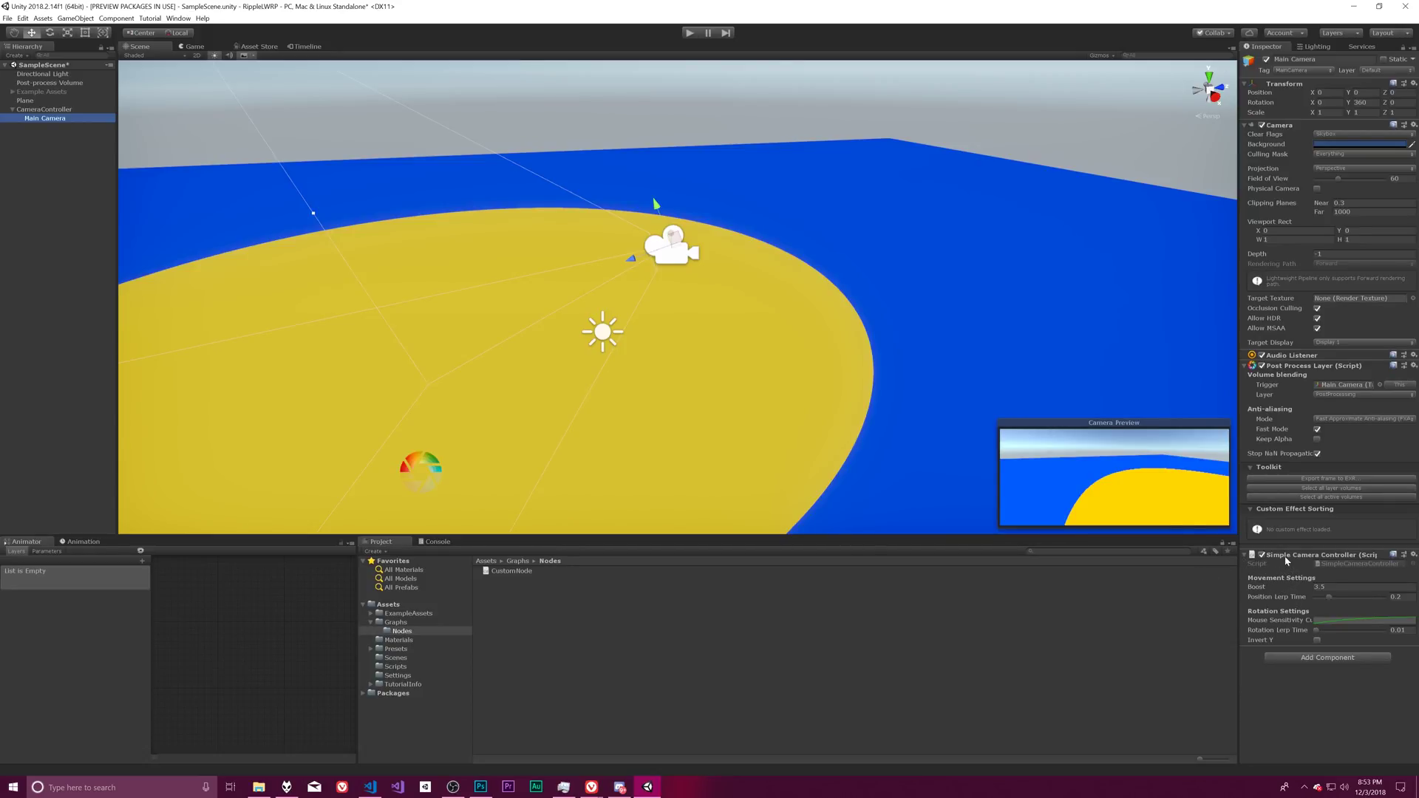
left_click_drag(59, 118, 54, 113)
left_click(53, 111)
left_click(49, 118)
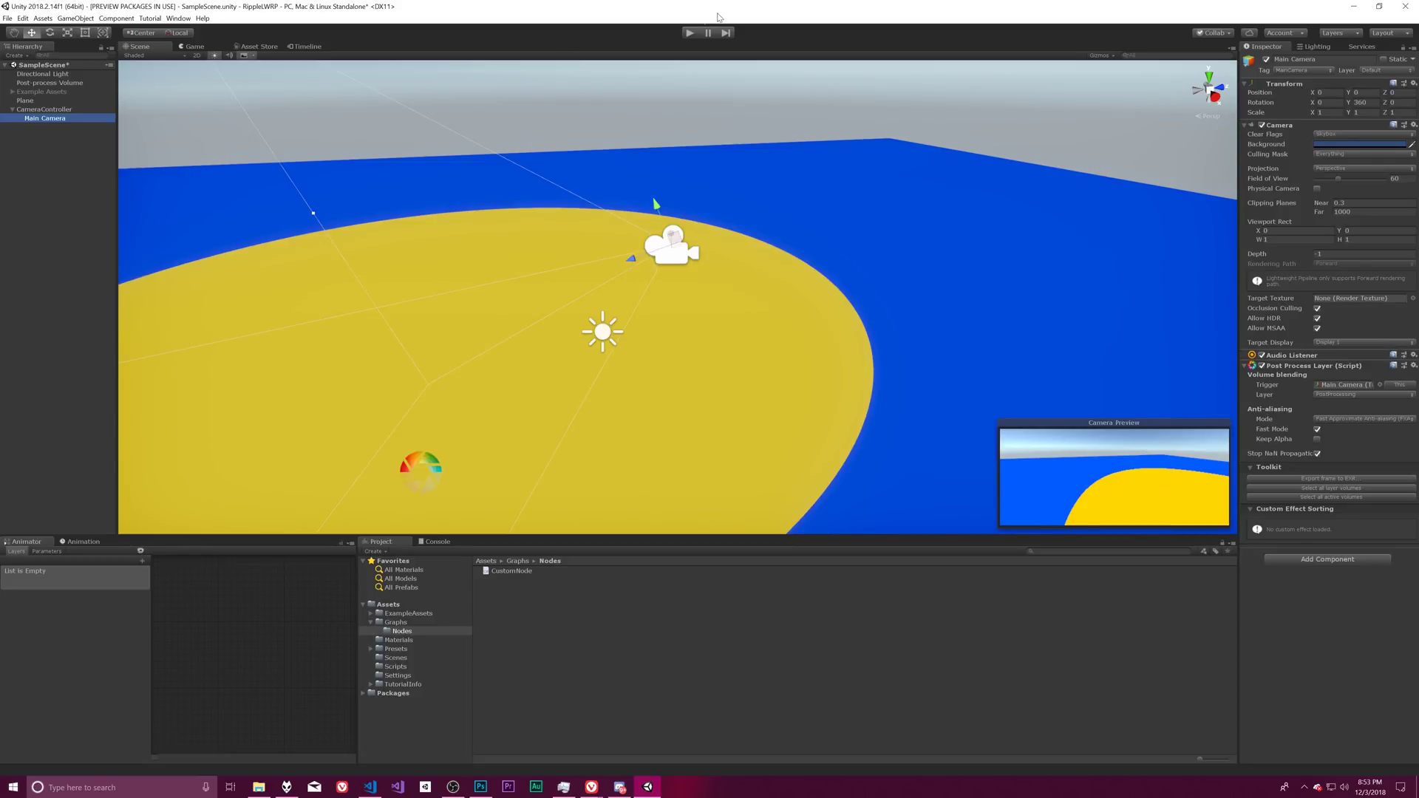
Step: Play-test the camera rig, then add a child Camera under CameraController and inspect its Clear Flags
left_click(686, 33)
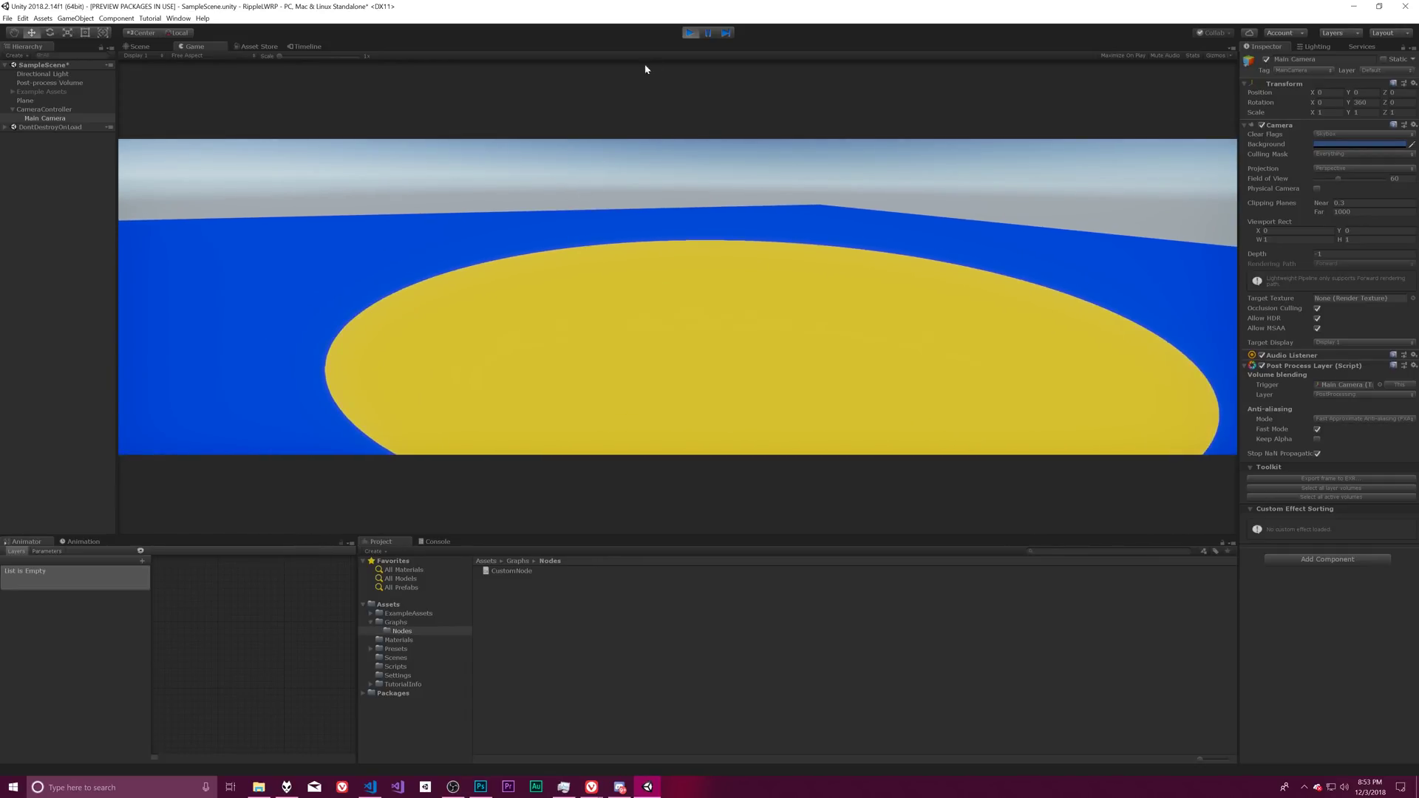
left_click(690, 34)
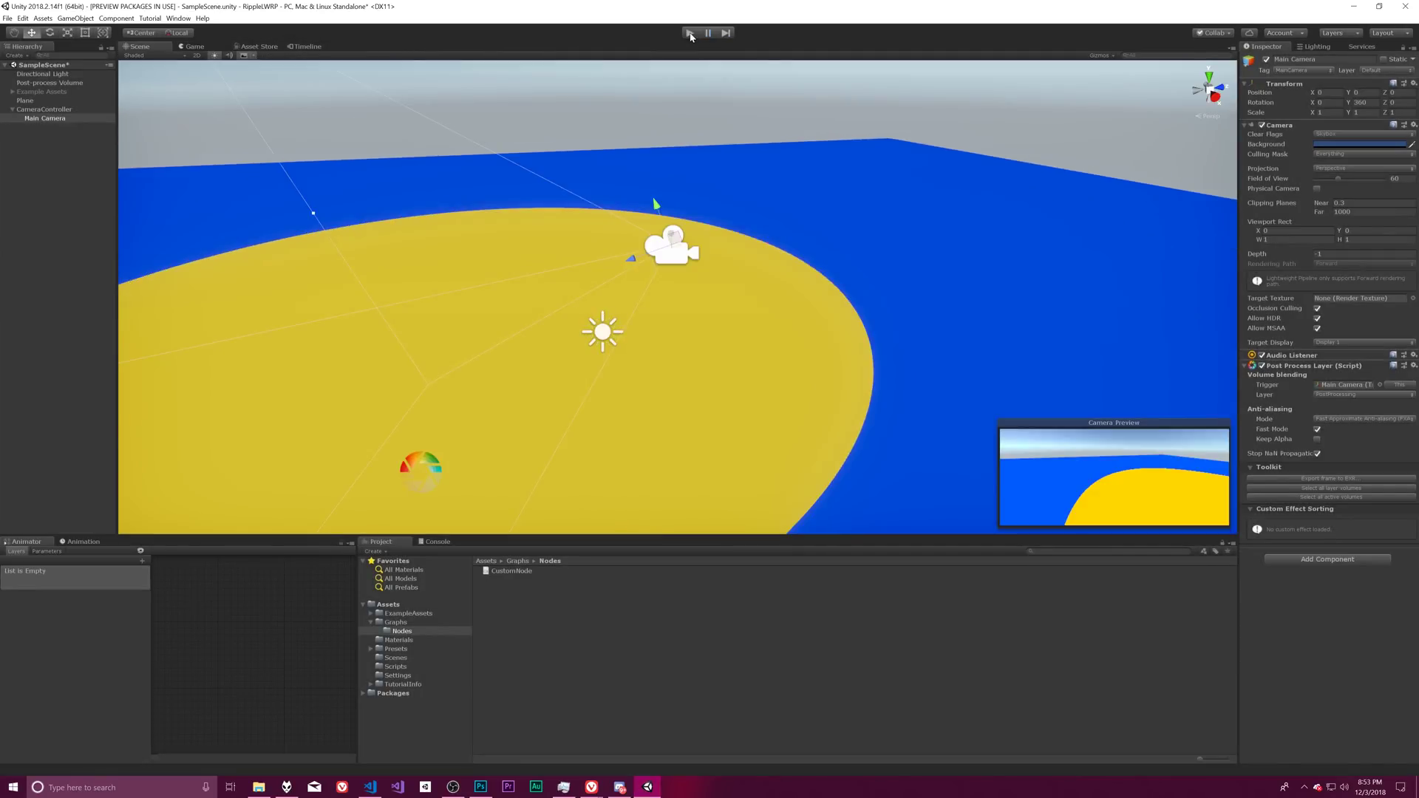
right_click(60, 111)
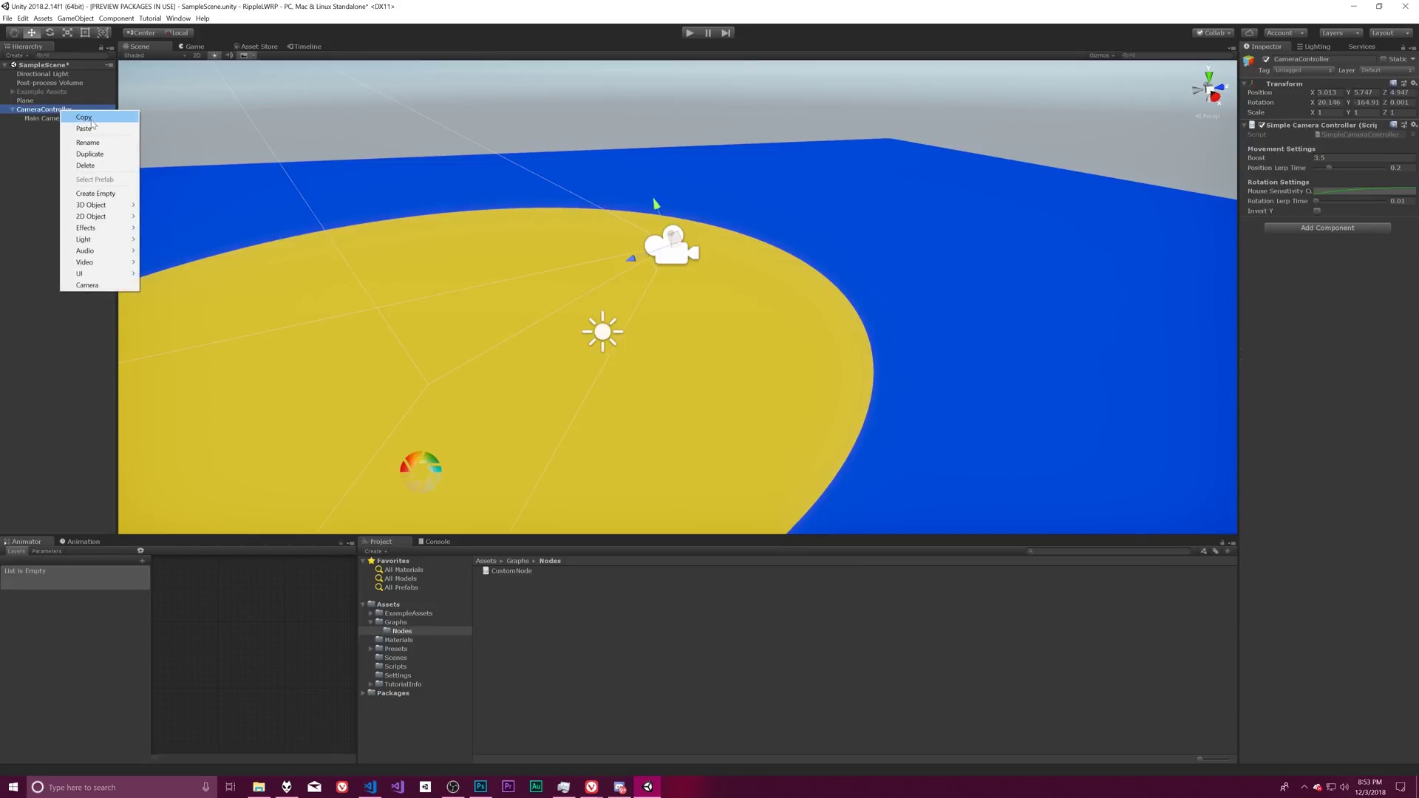
left_click(87, 285)
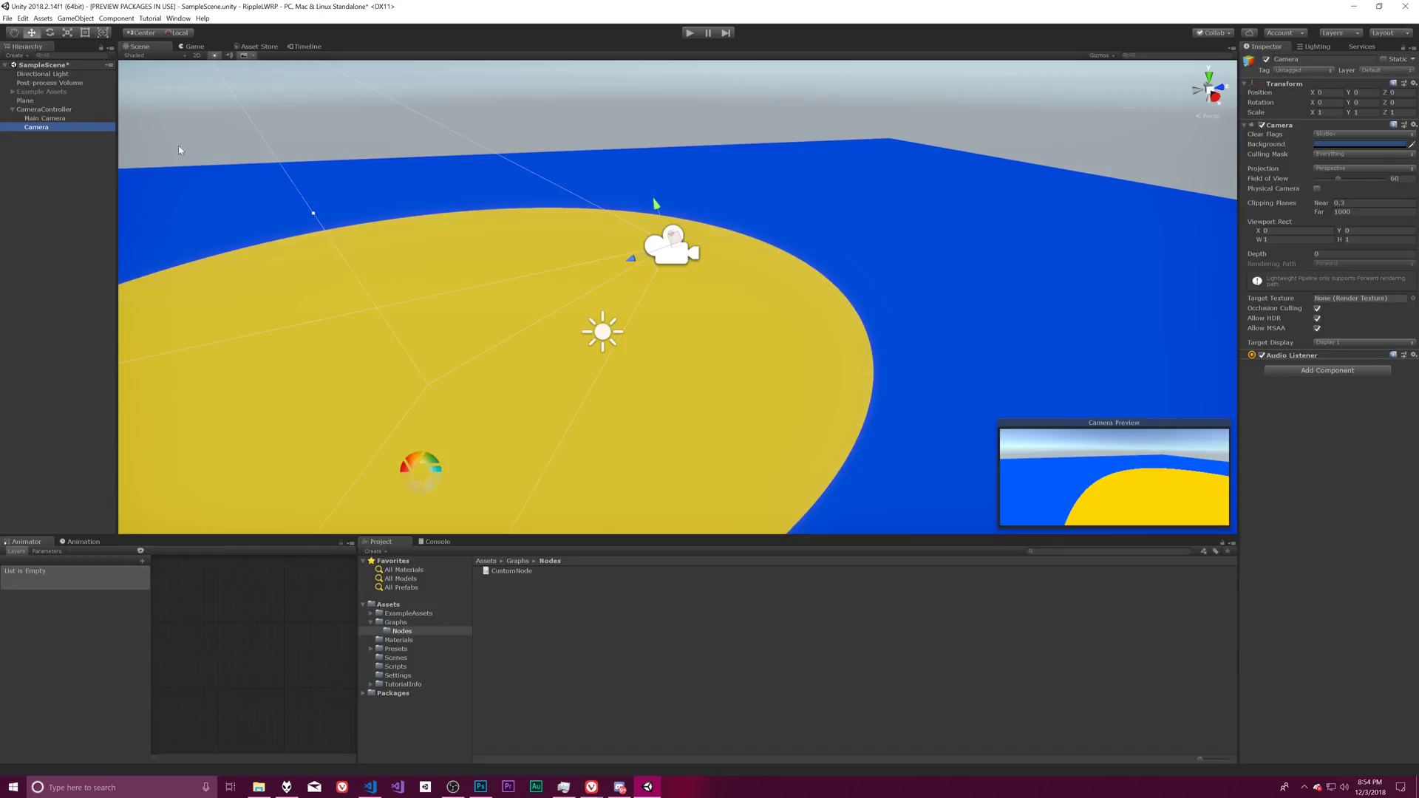
left_click(1335, 135)
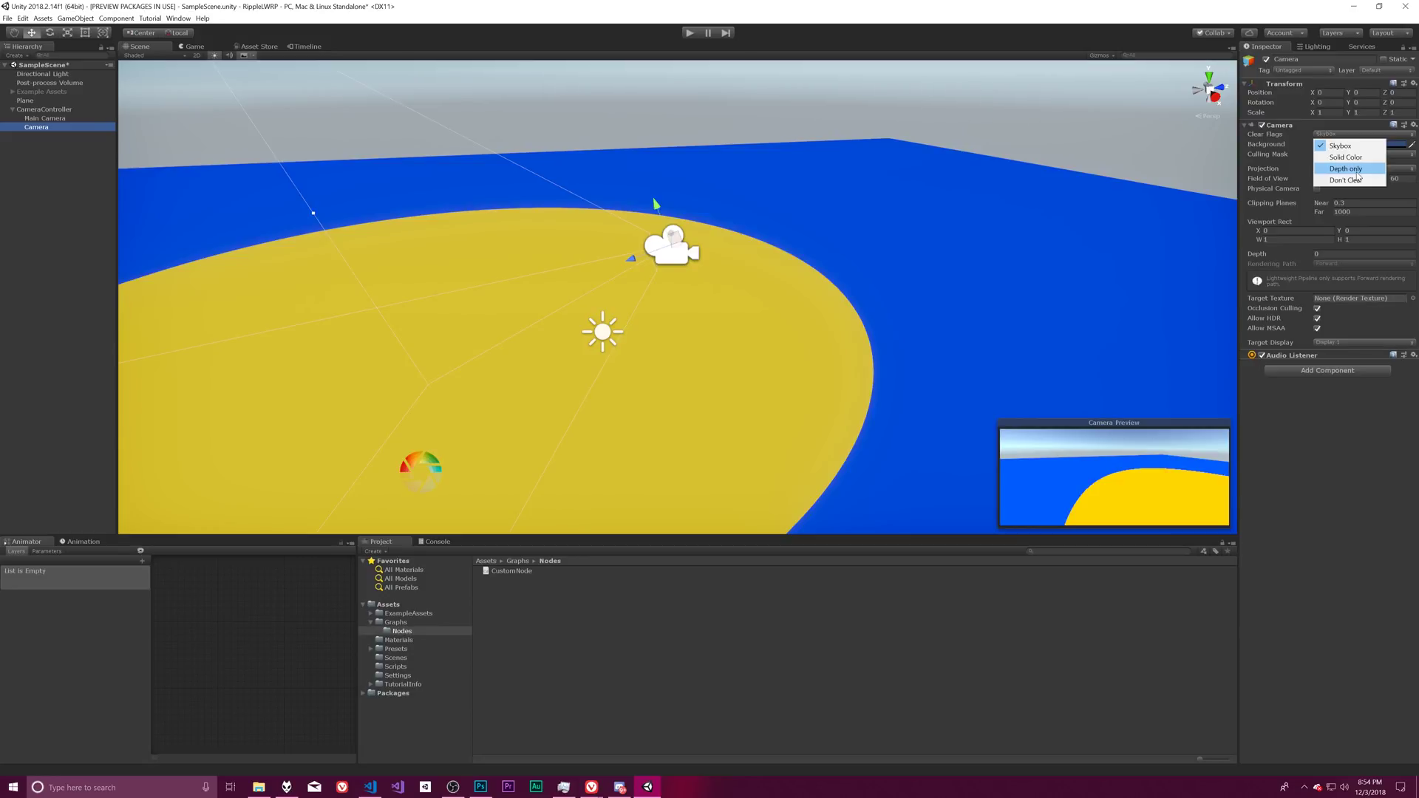
Step: Set Main Camera's Clear Flags to Solid Color and preview it in the Game view
left_click(44, 118)
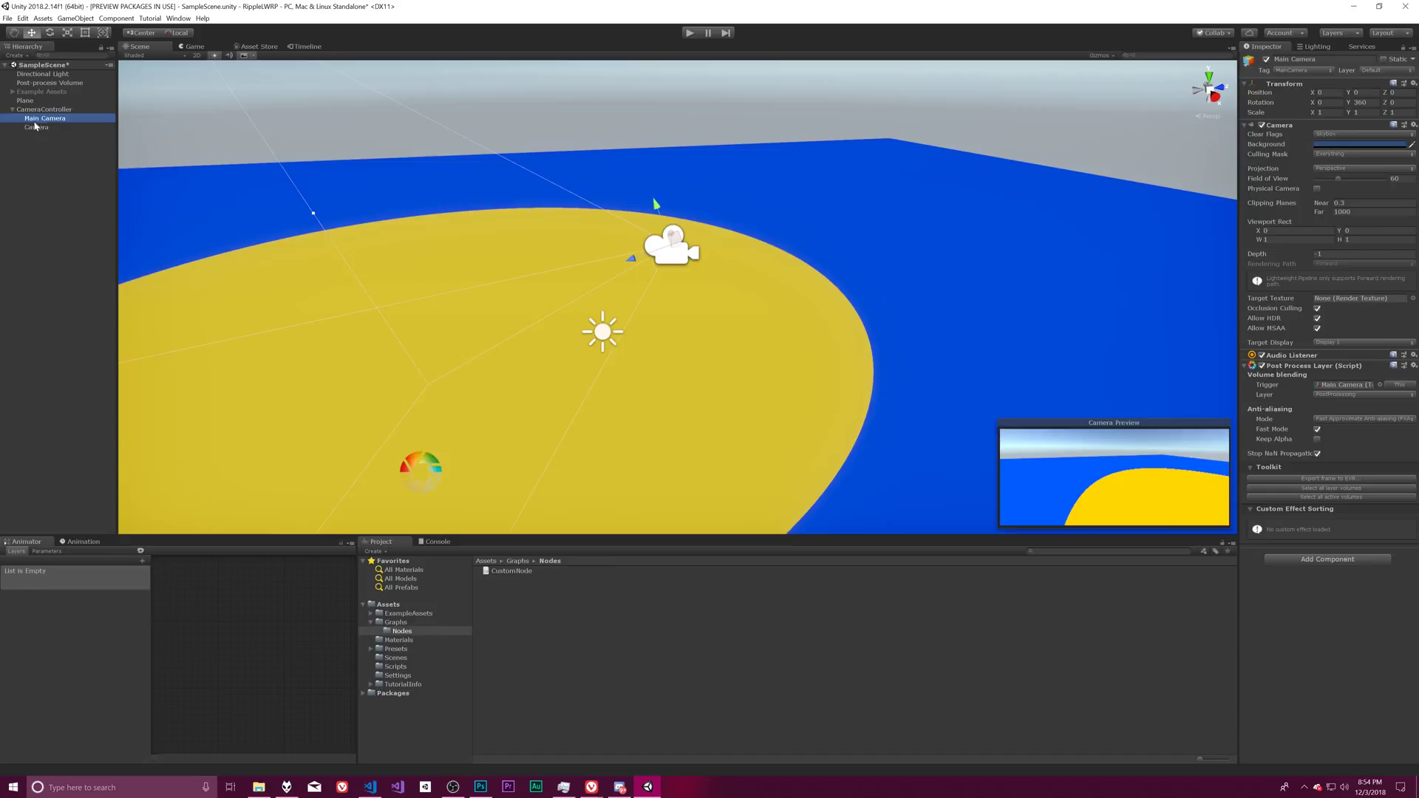
left_click(35, 126)
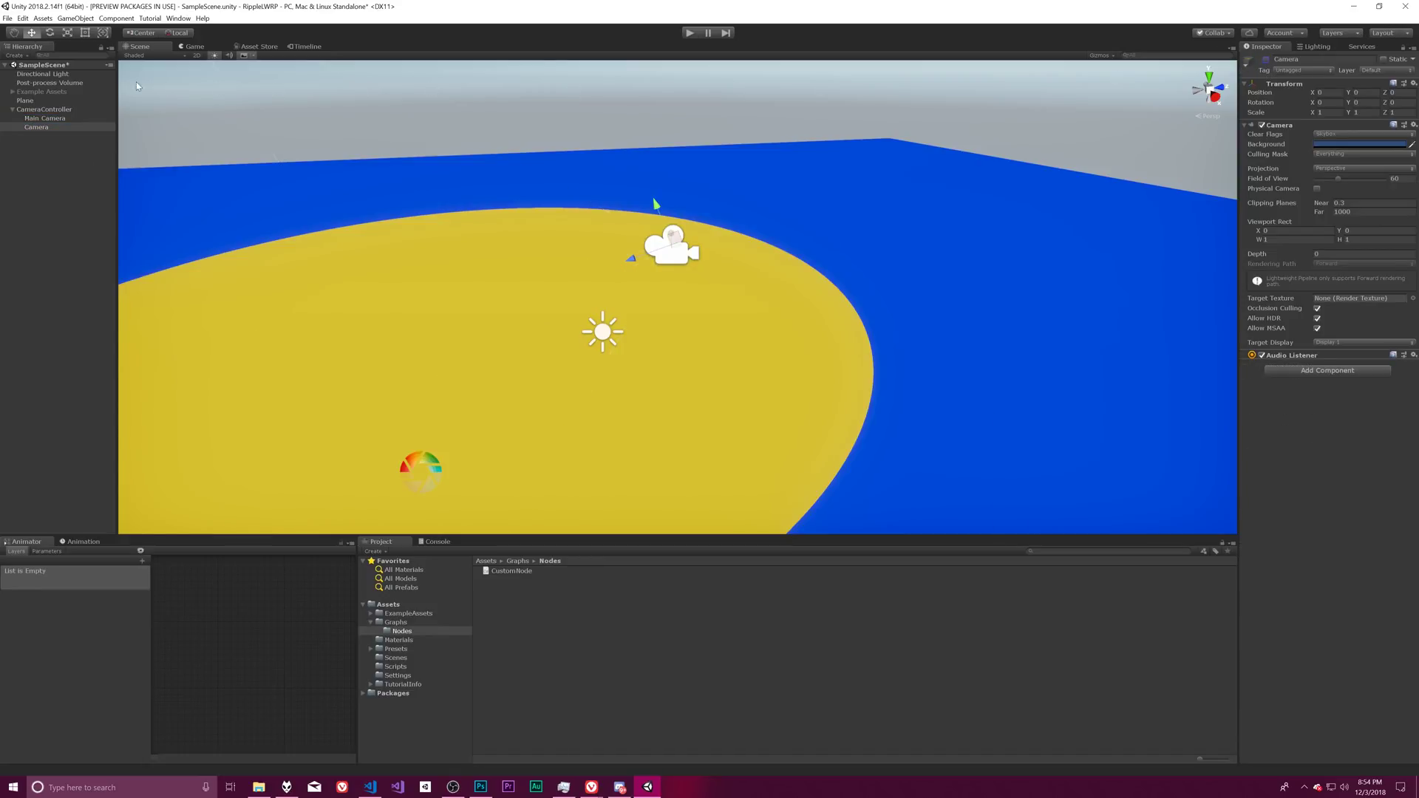
left_click(37, 119)
left_click(1362, 134)
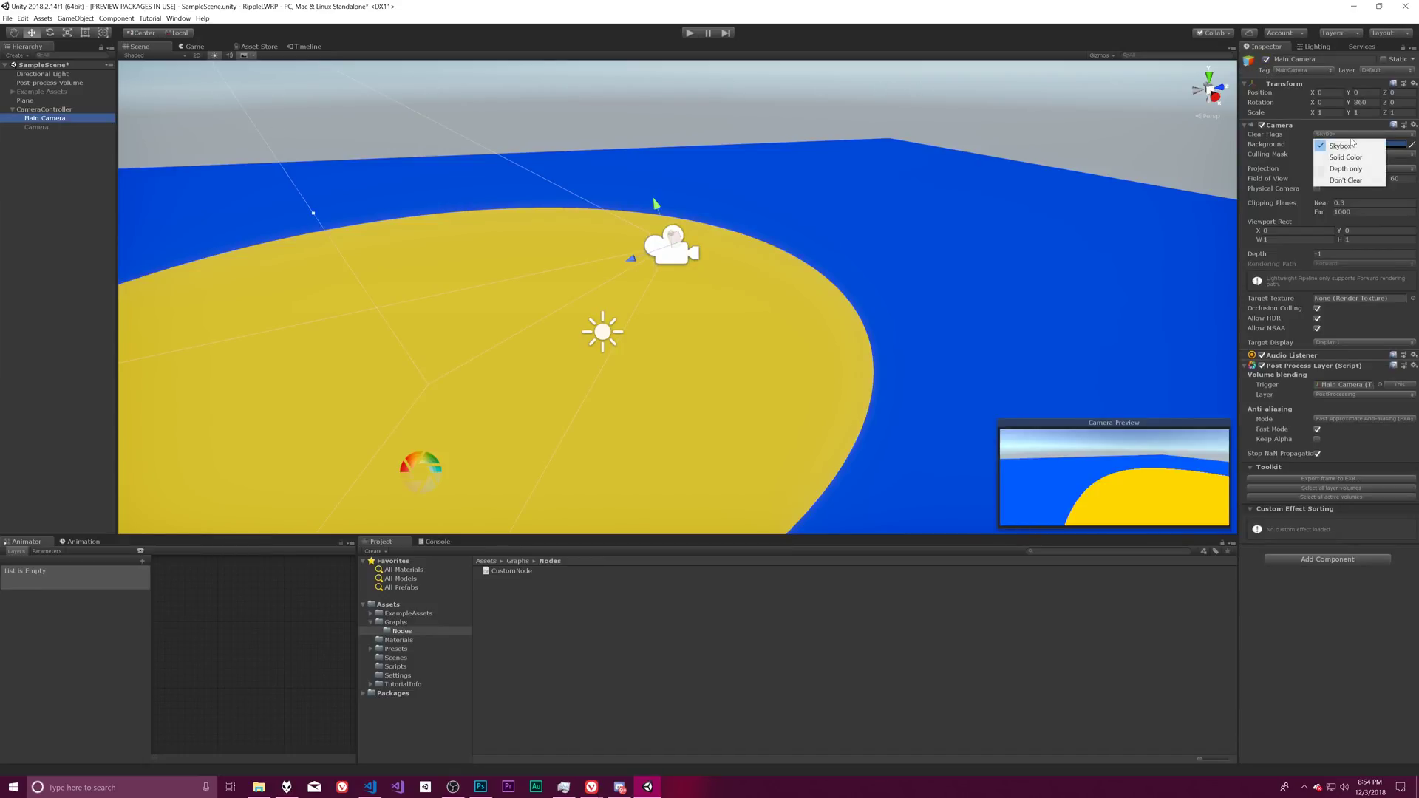
left_click(1349, 153)
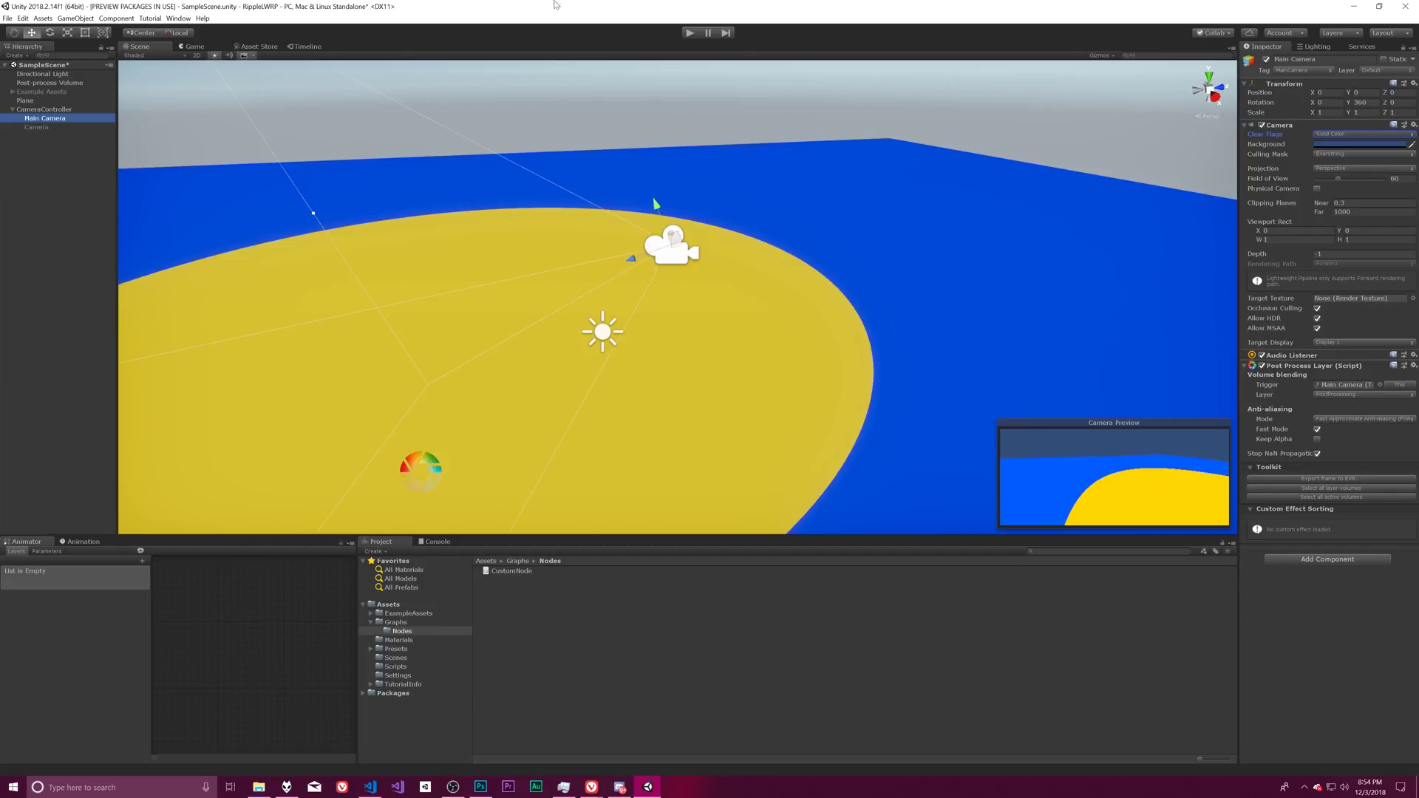
left_click(195, 47)
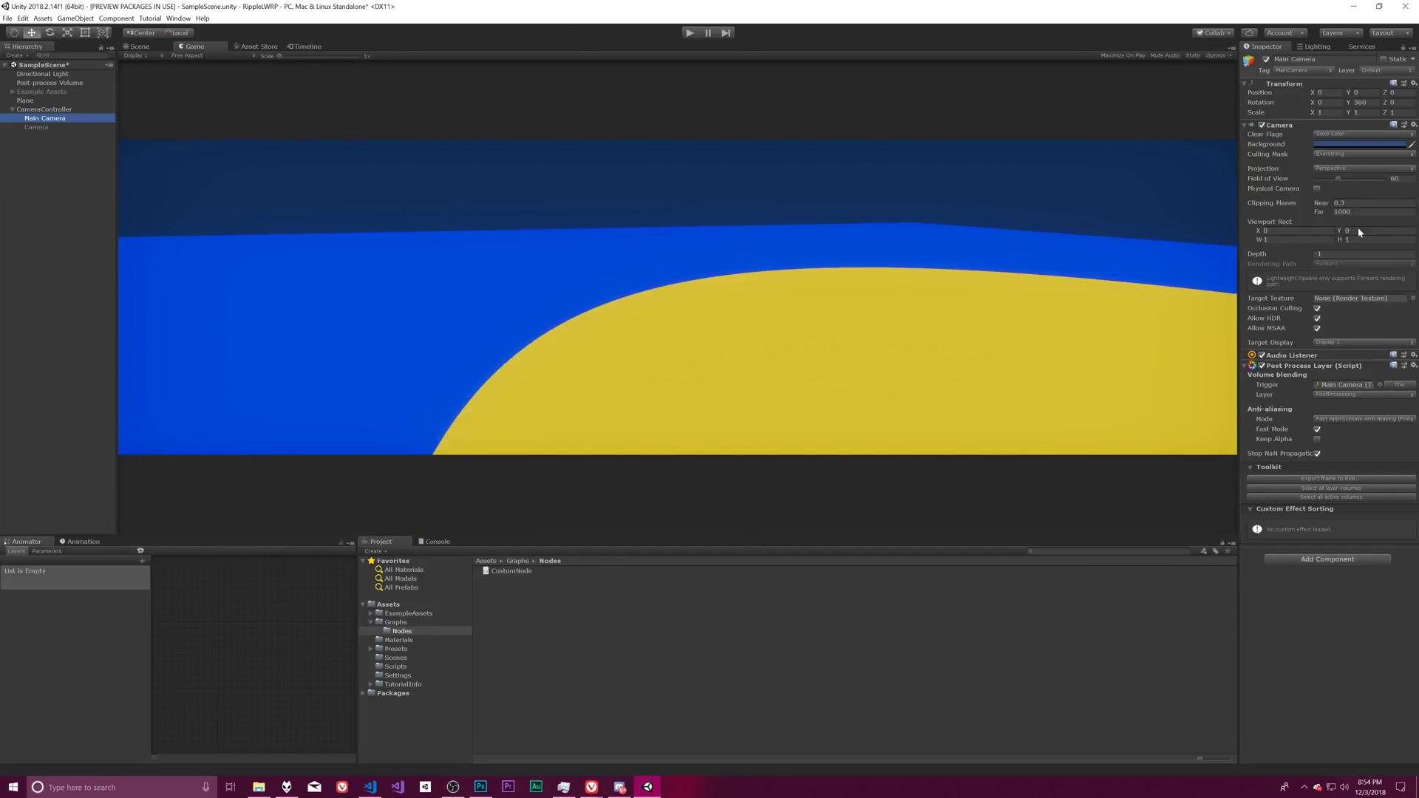
Step: Try a dark blue background colour, then switch Main Camera's Clear Flags back to Skybox
left_click(1342, 145)
left_click_drag(124, 131, 20, 147)
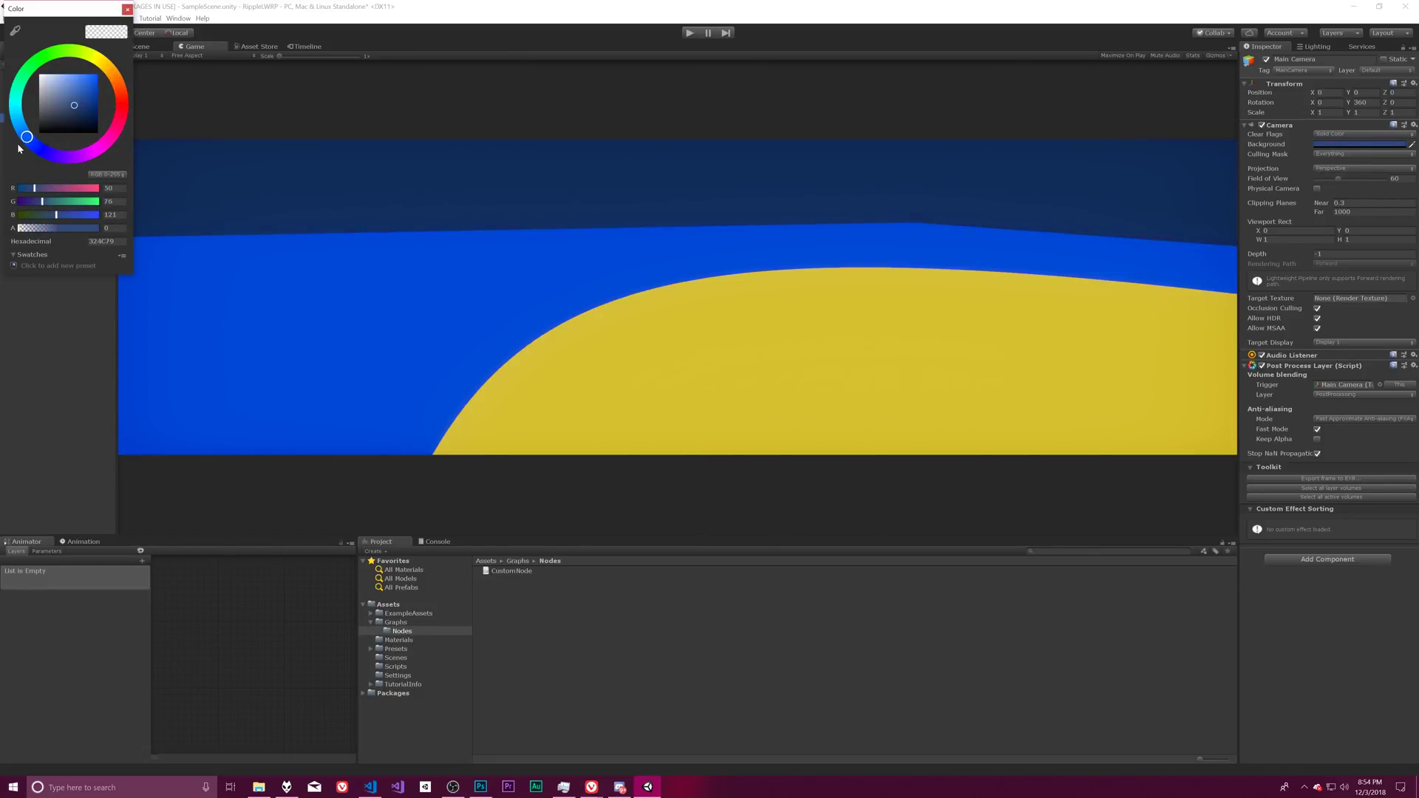
left_click(127, 9)
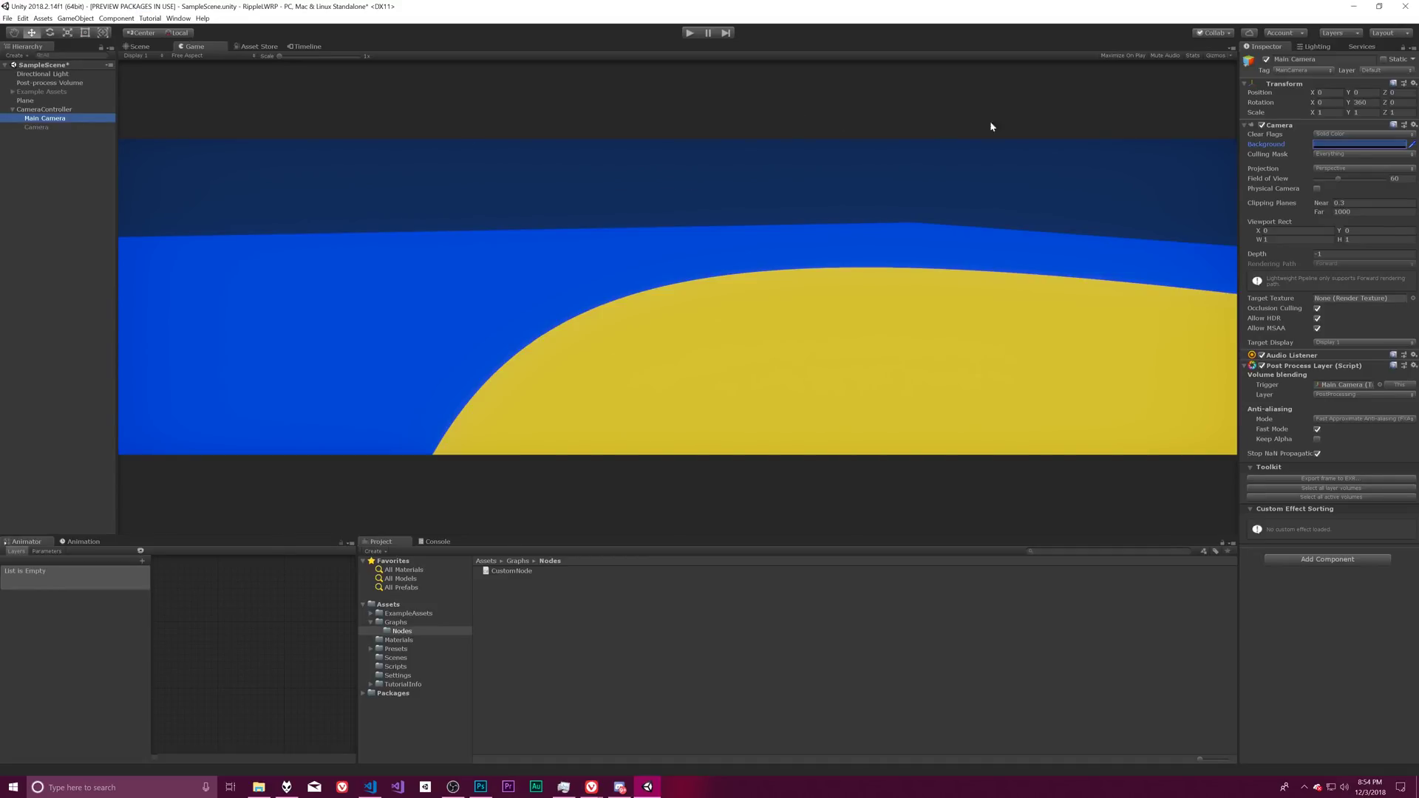
left_click(1338, 134)
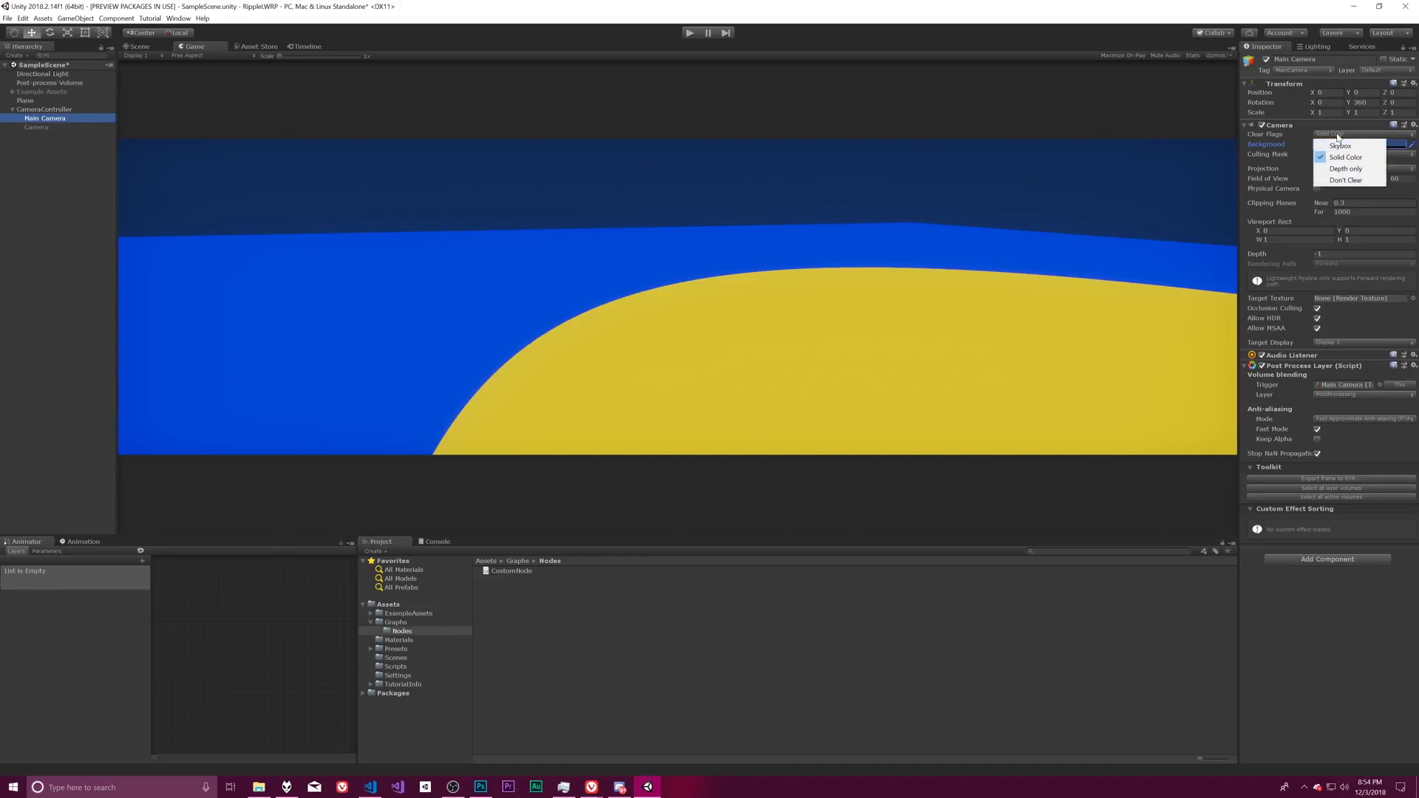
left_click(1340, 145)
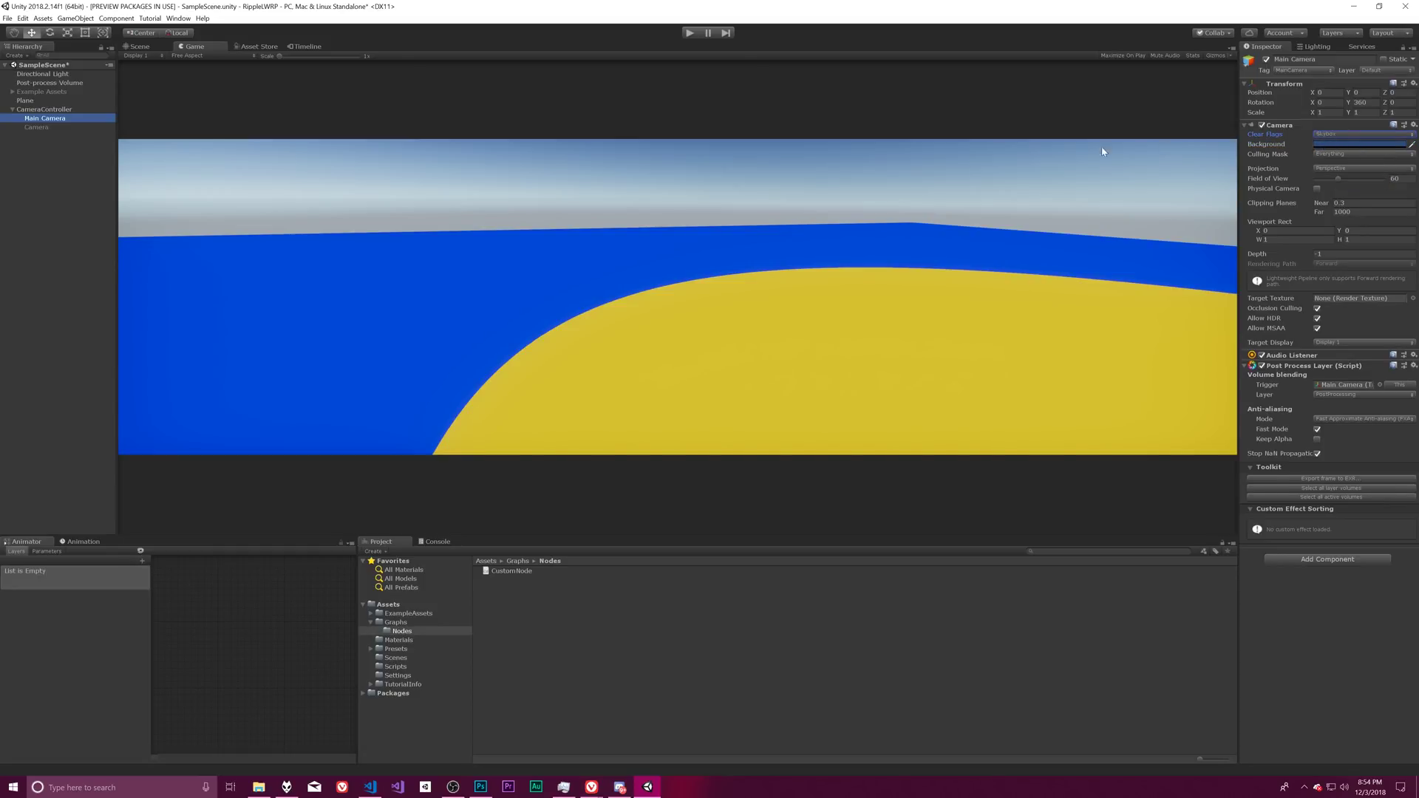
Step: Rename the child camera to 'UI Camera' and set its Clear Flags to Don't Clear
left_click(28, 128)
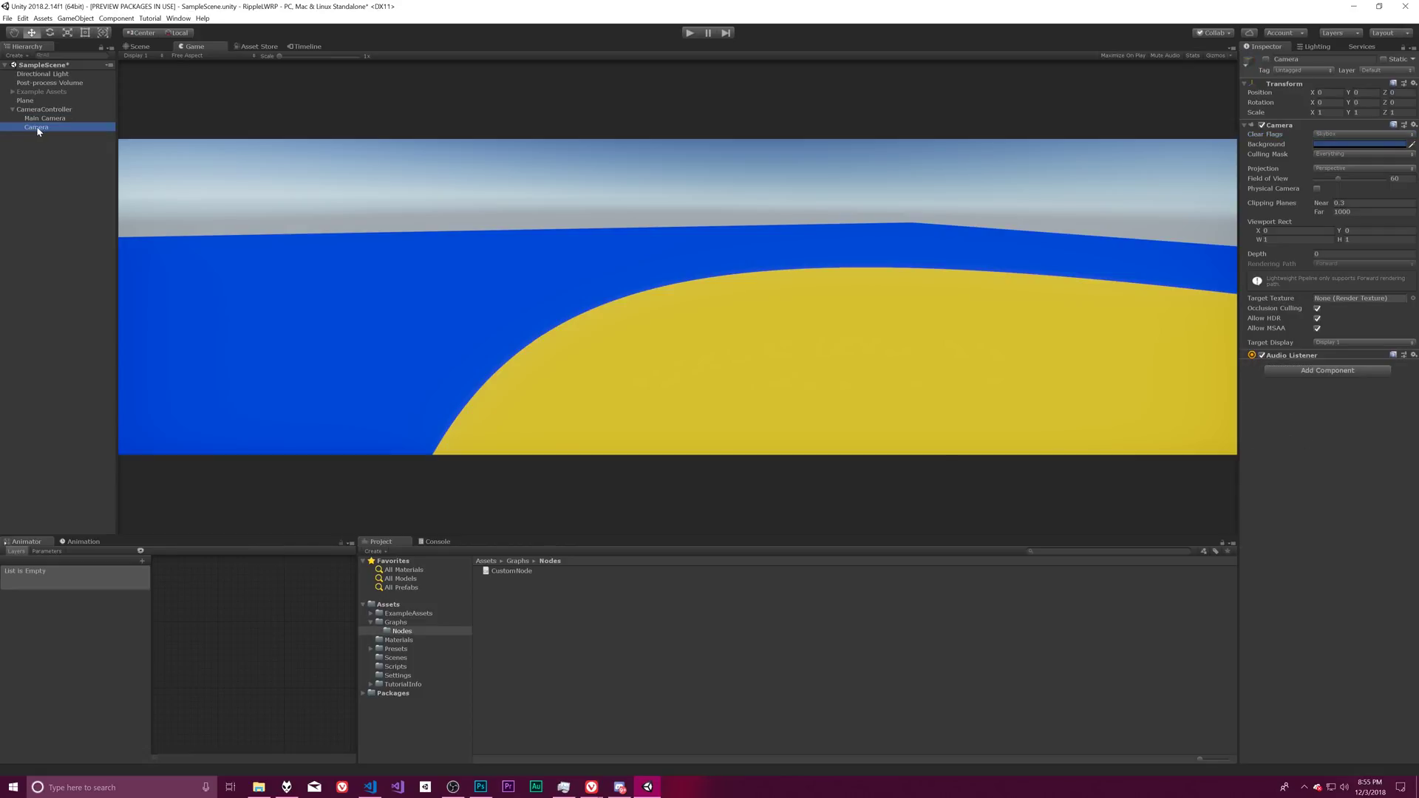
left_click(36, 128)
type("UI Camera")
key("Return")
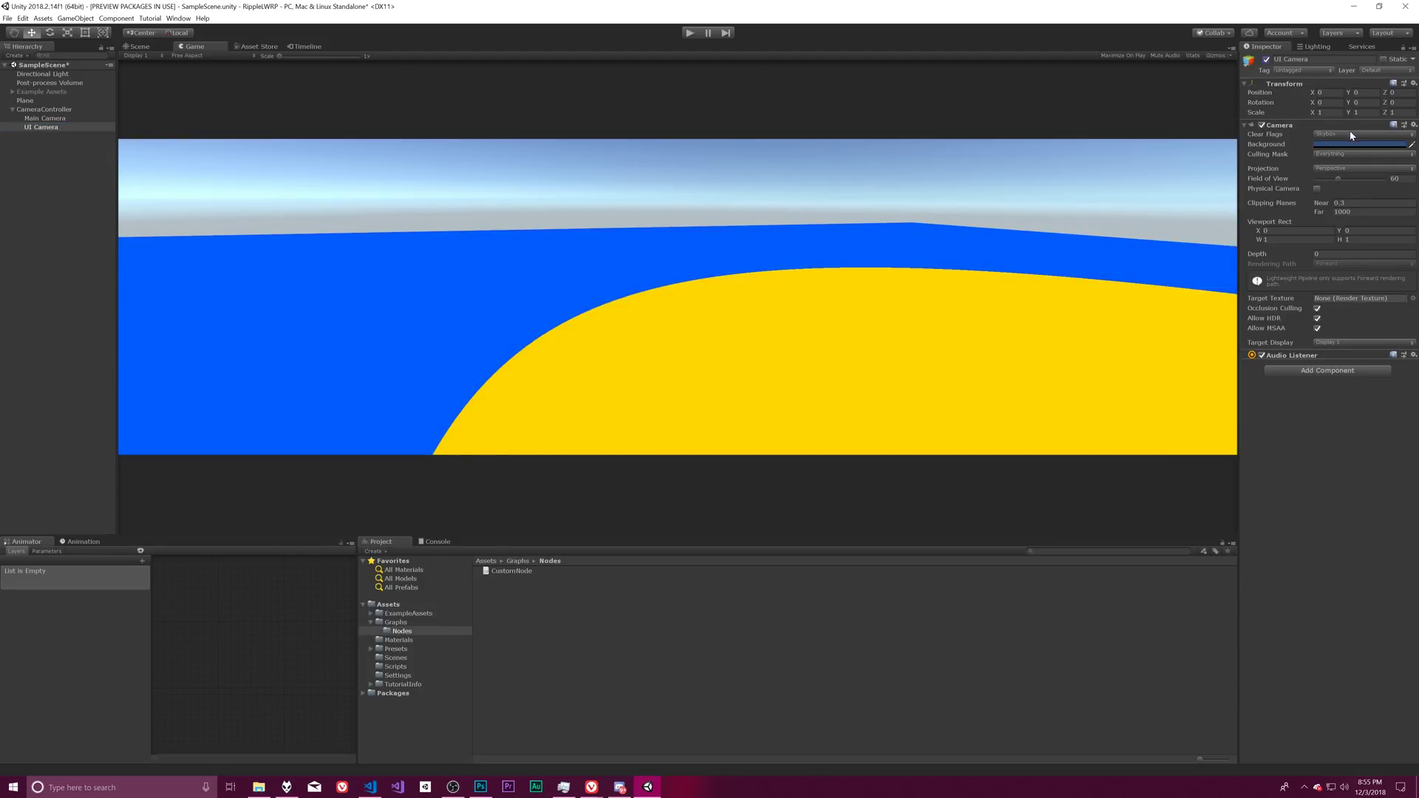
left_click(1353, 134)
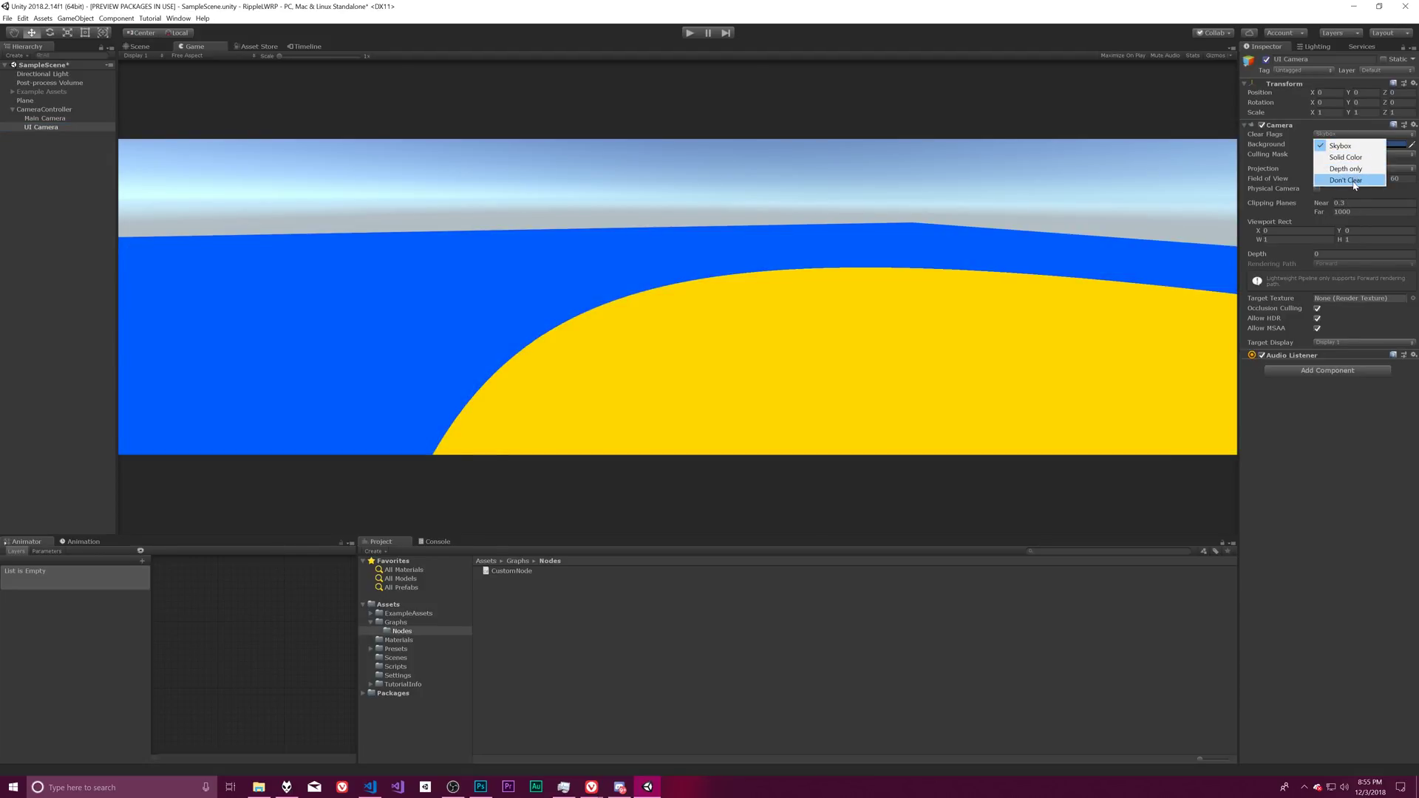
left_click(1354, 181)
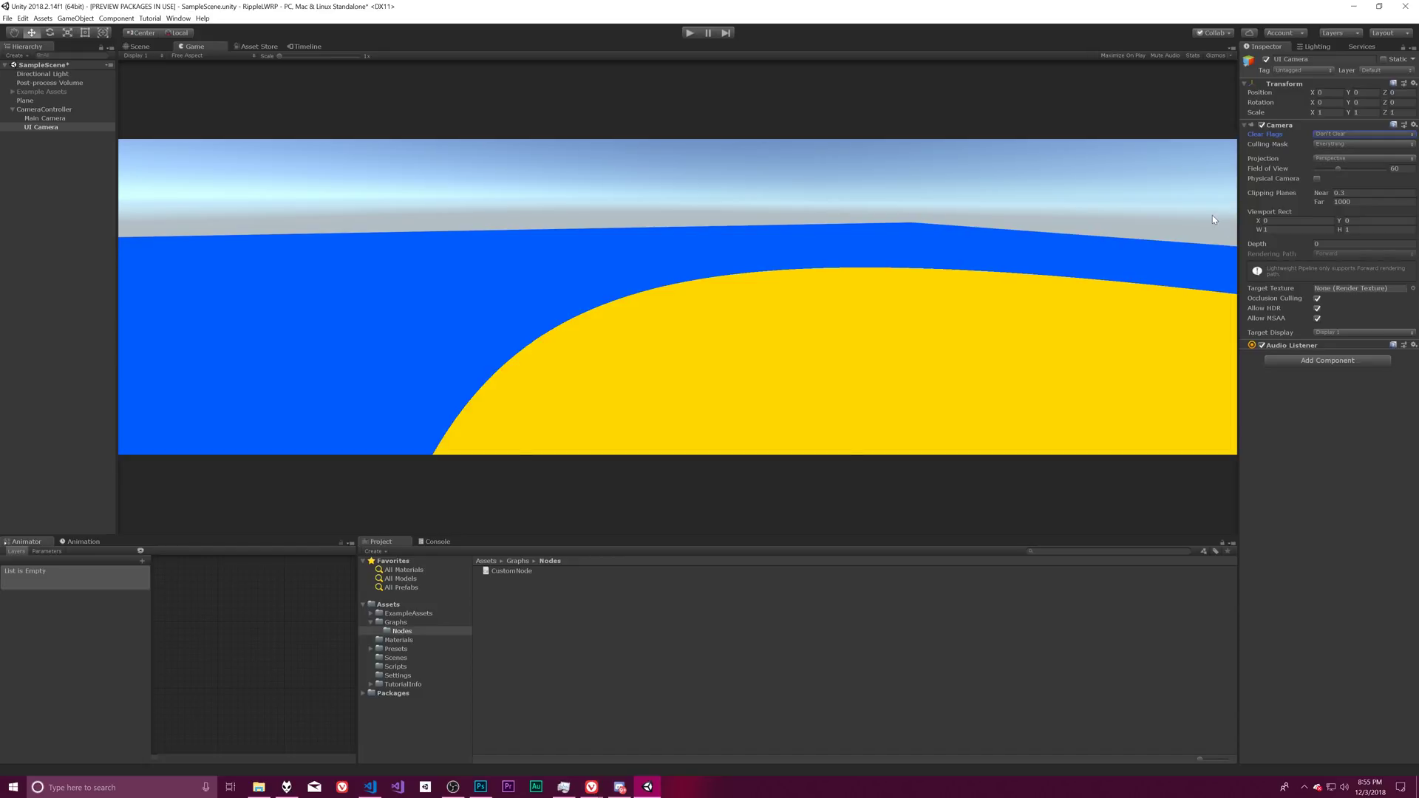
left_click(48, 127)
Step: Switch to the Scene view and add a Cube via GameObject > 3D Object
left_click(75, 18)
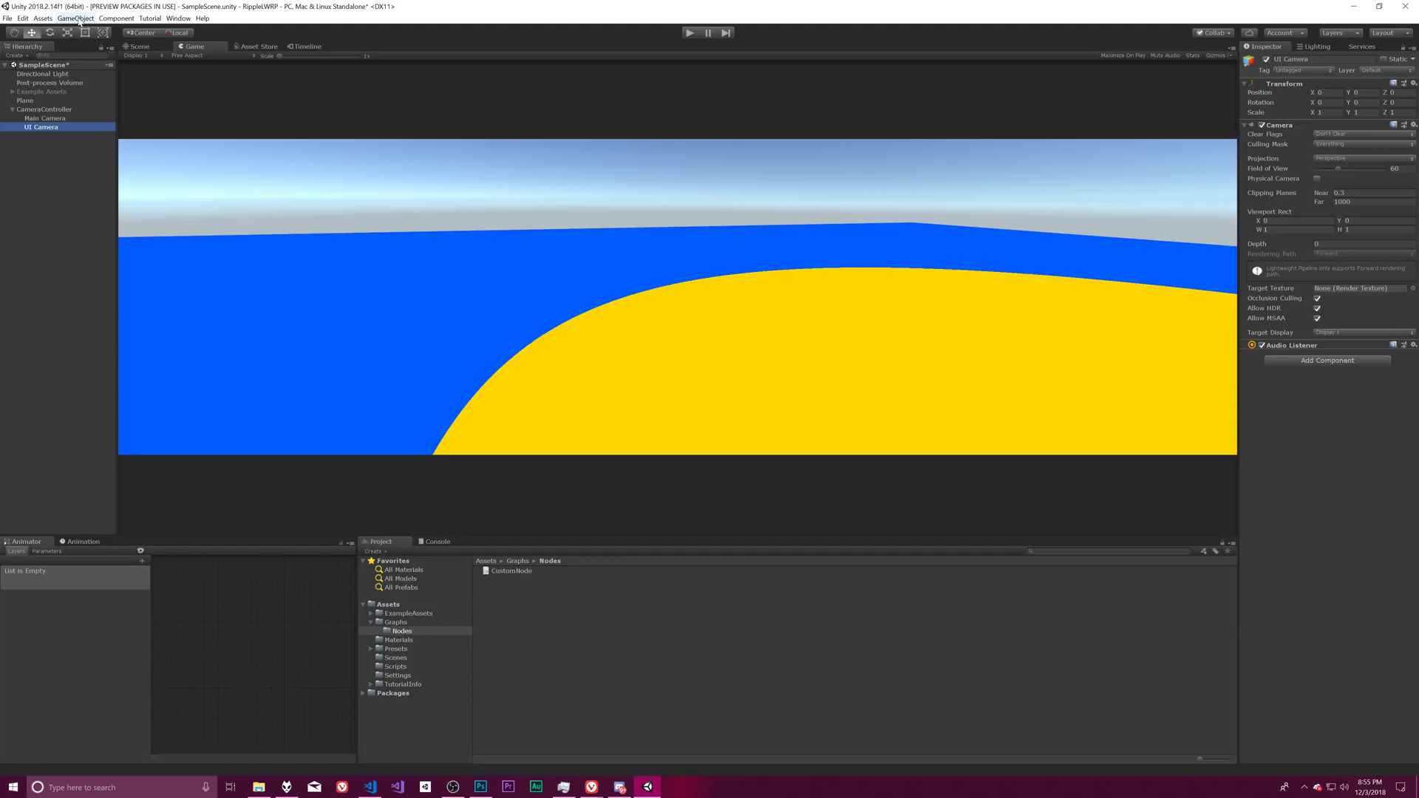
mouse_move(95, 54)
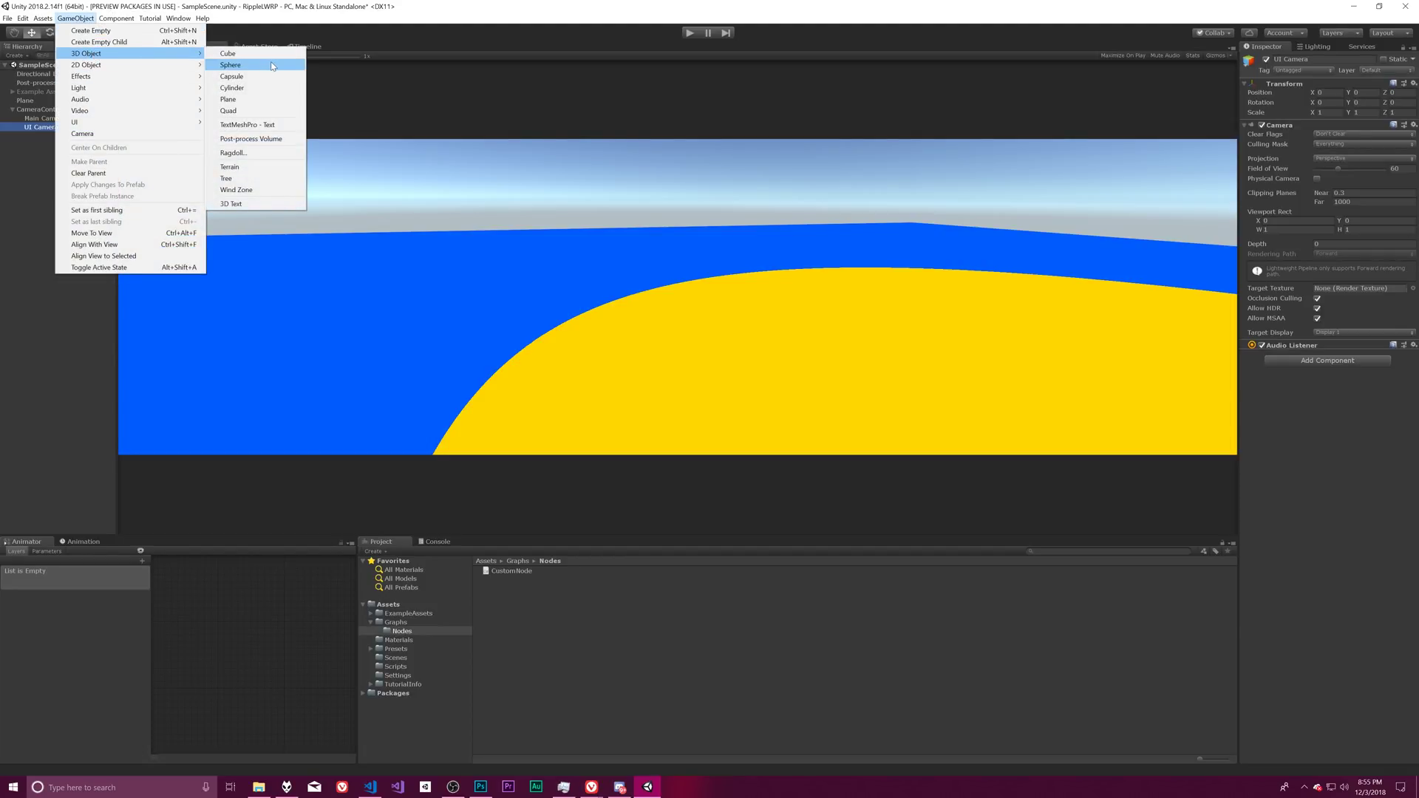
key("Escape")
left_click(137, 45)
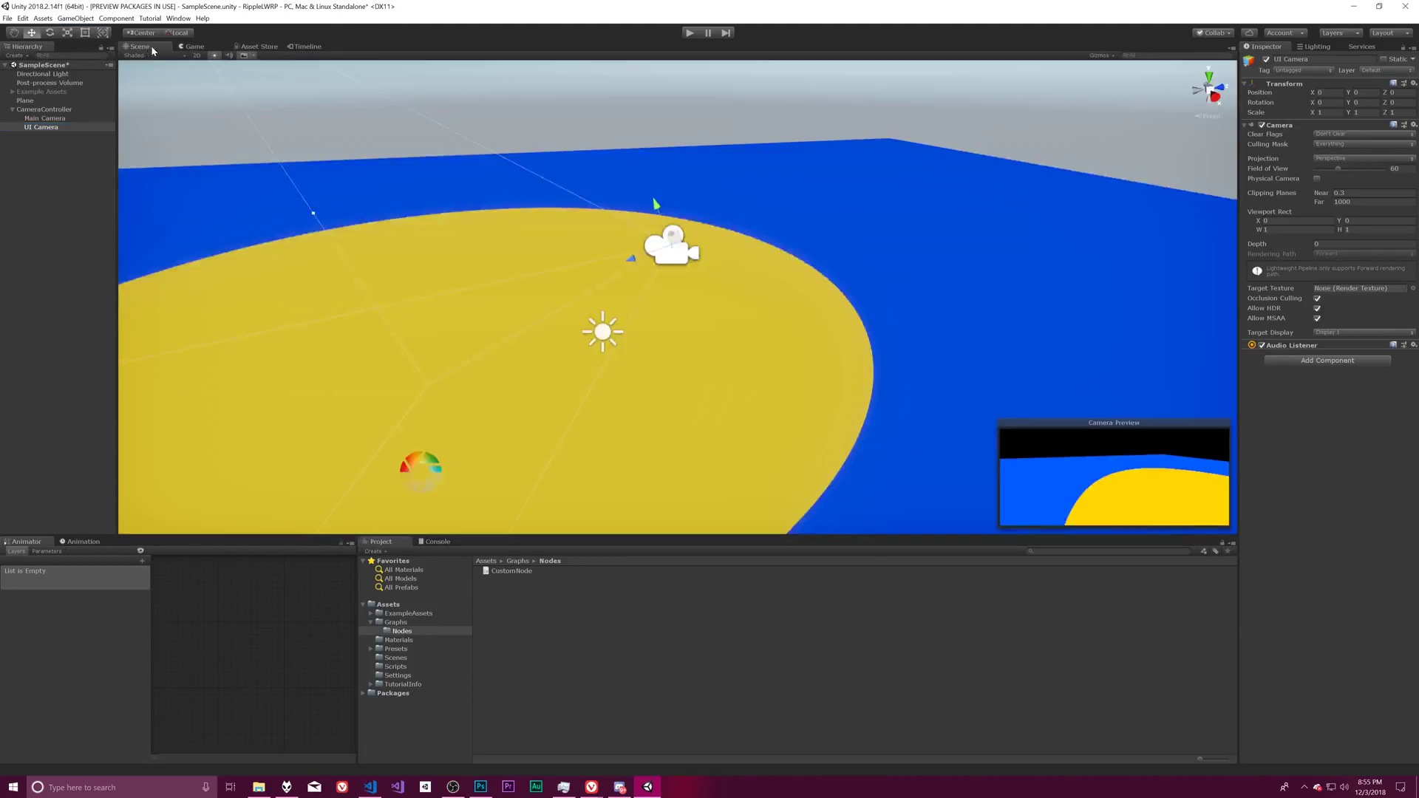
left_click_drag(532, 220, 471, 236, "alt")
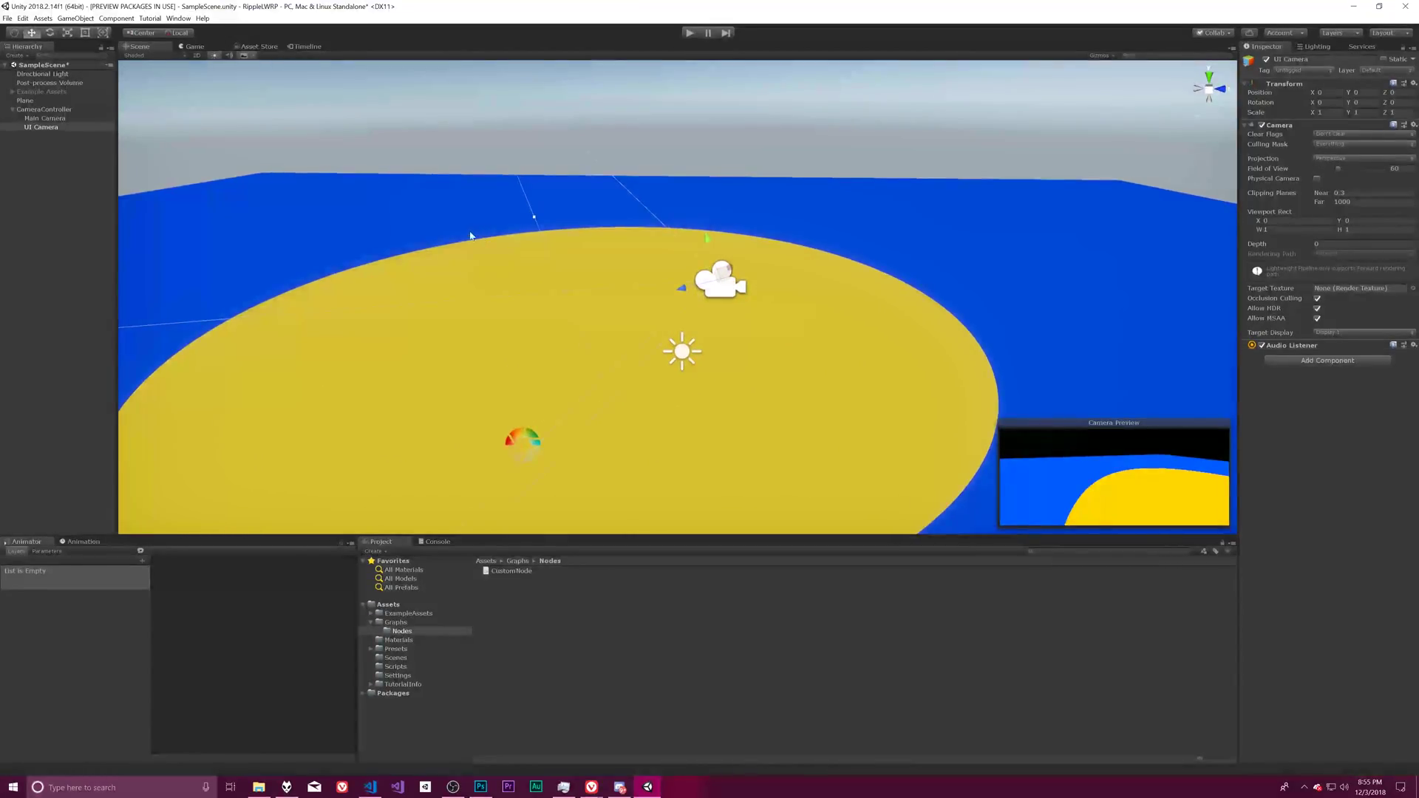
left_click(75, 18)
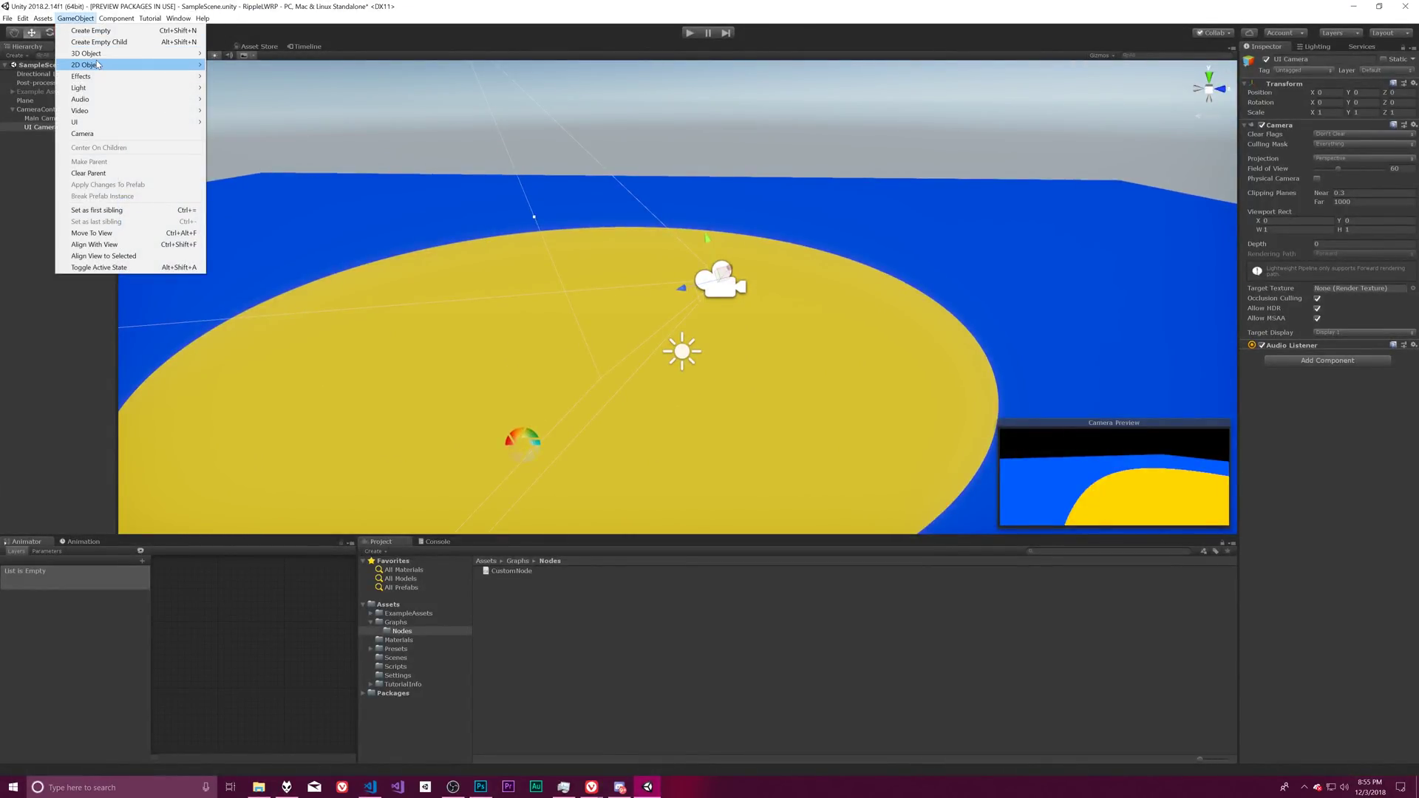
mouse_move(133, 53)
left_click(228, 53)
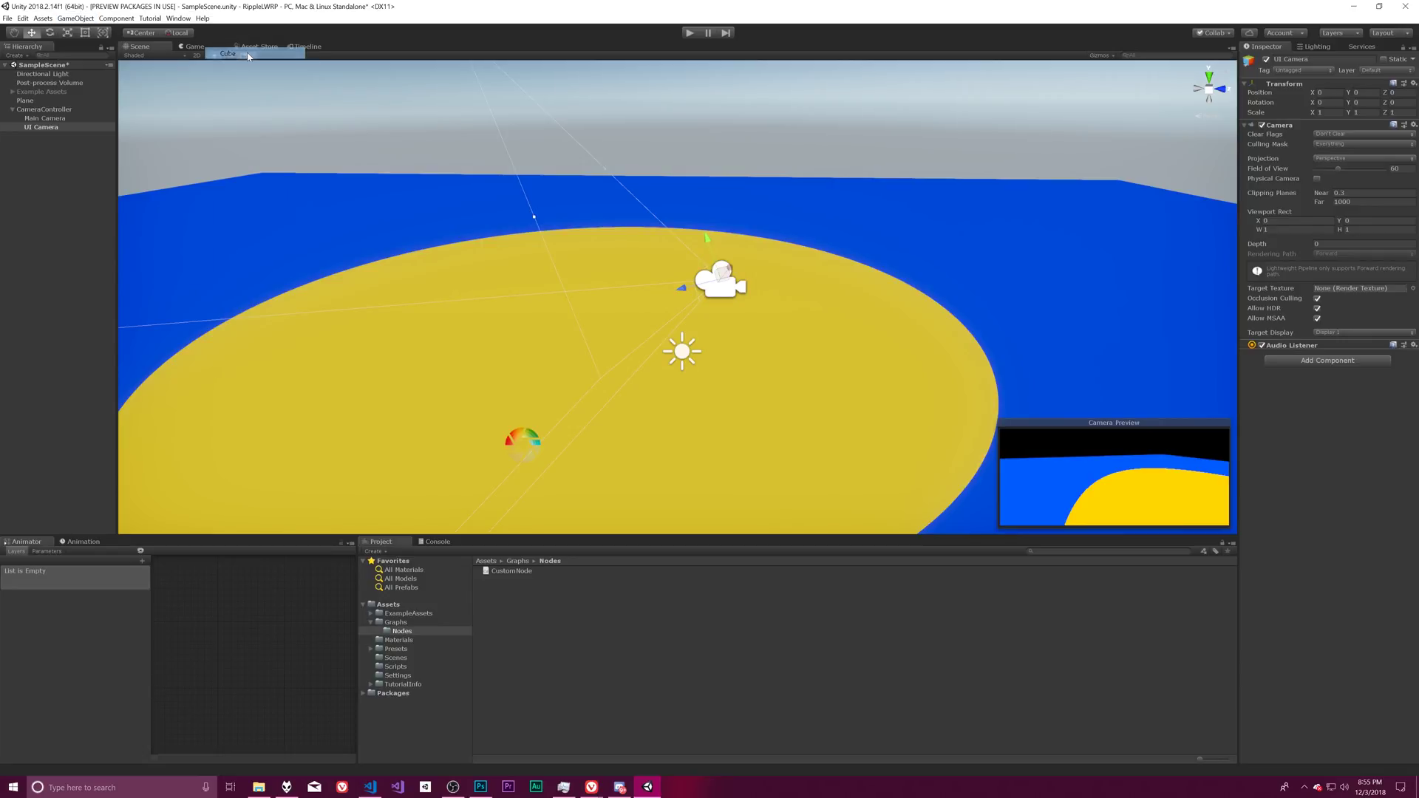
left_click_drag(717, 222, 805, 197, "alt")
scroll(815, 210, "up", 3)
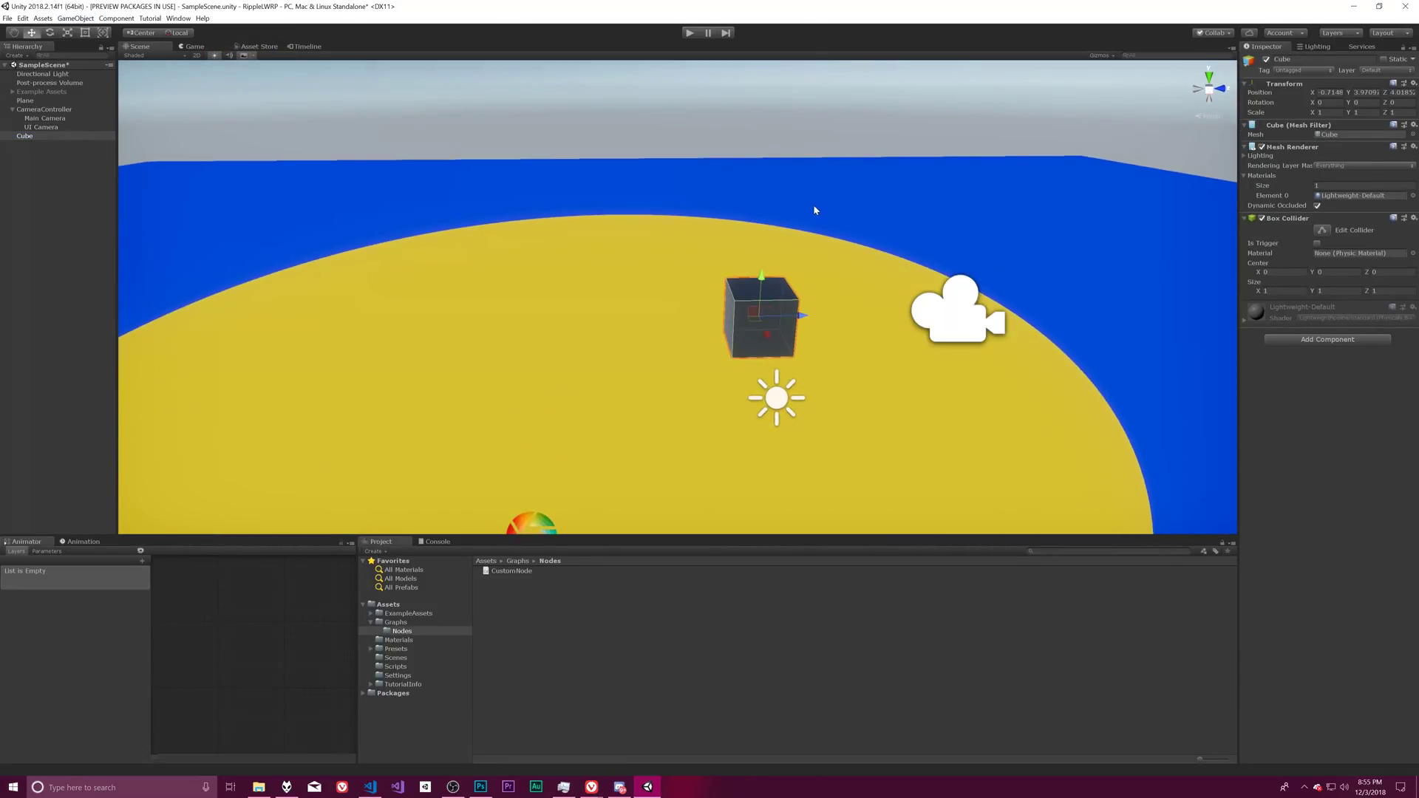
Step: Reset the Cube's position to 0, 0, 0 and raise it above the yellow plane
type("0")
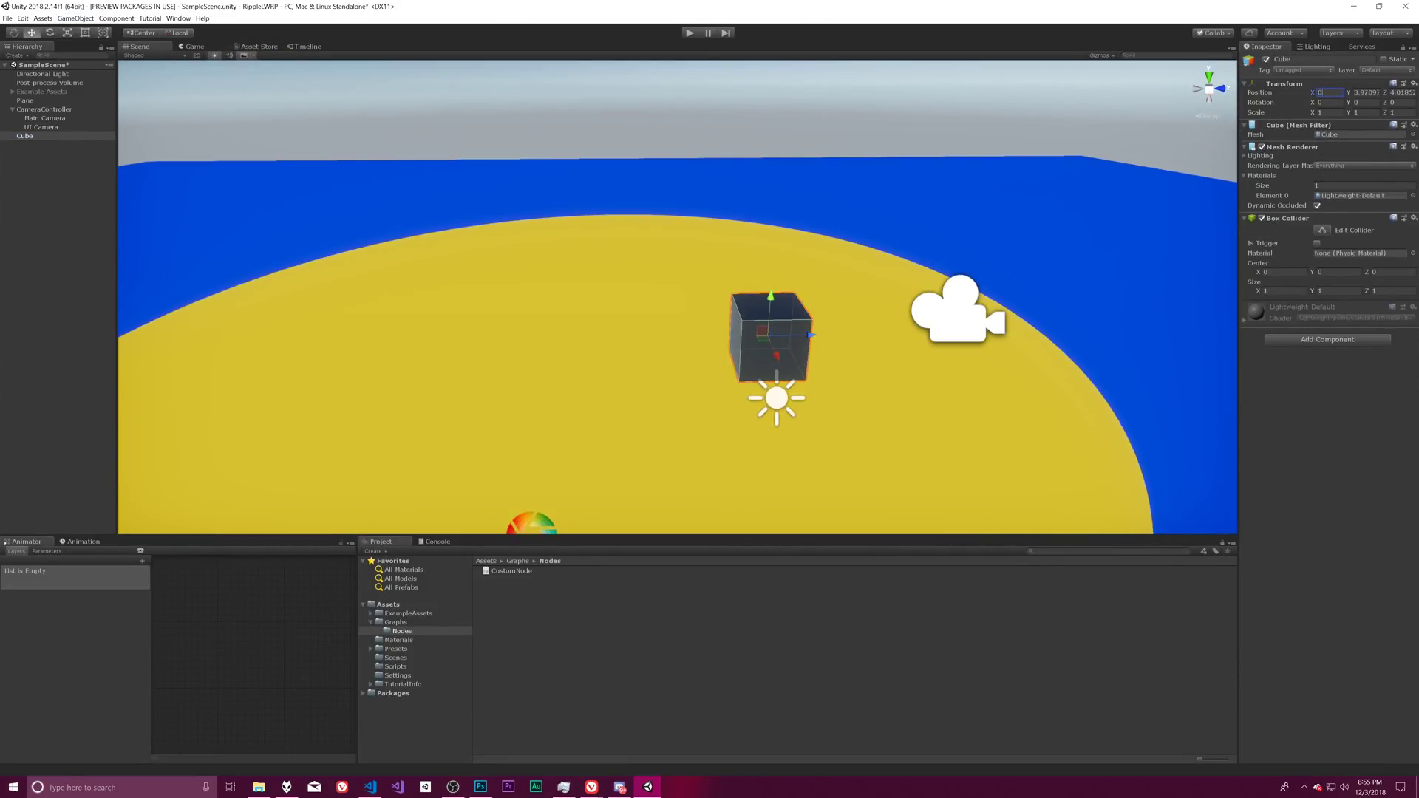
key("Tab")
type("0")
key("Tab")
type("0")
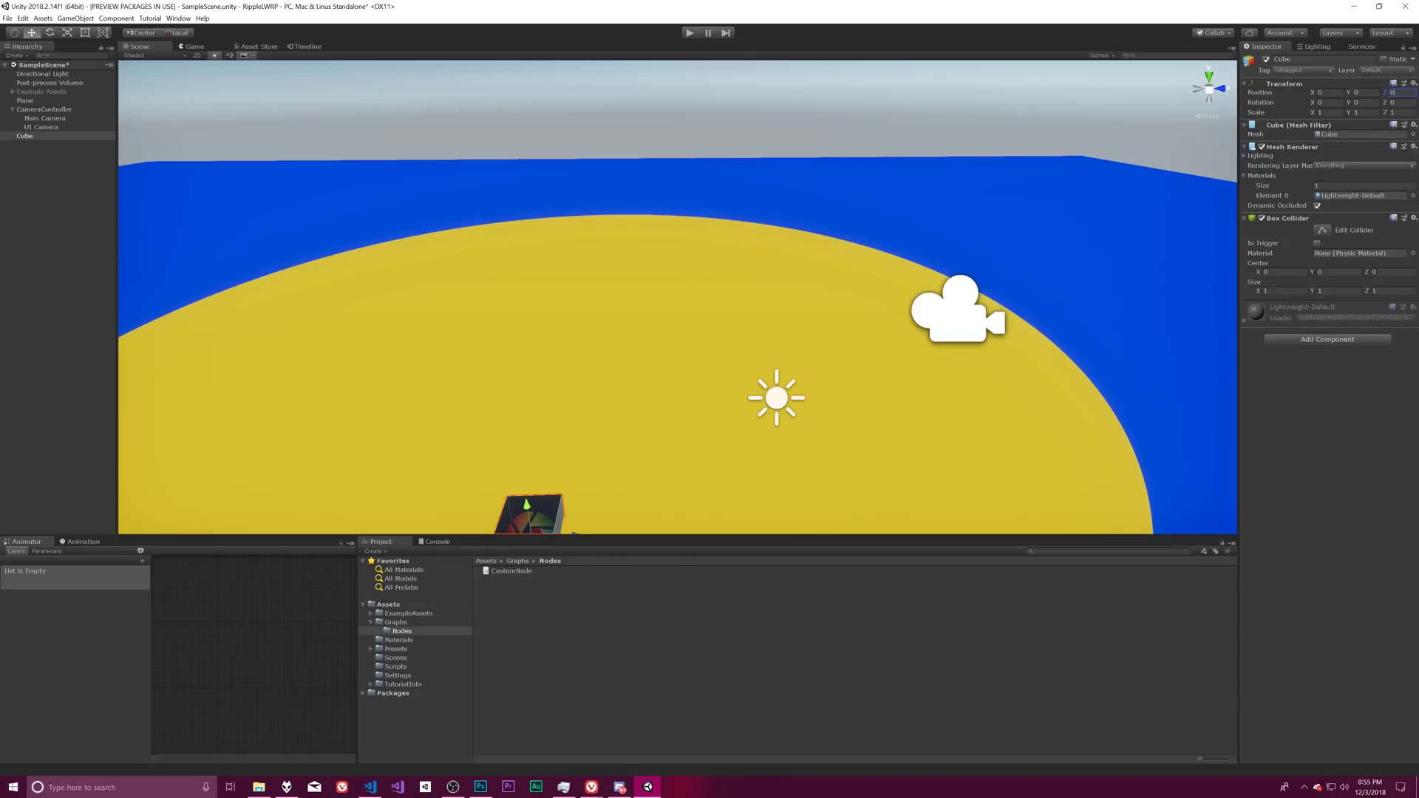
type("f")
left_click_drag(585, 381, 757, 240)
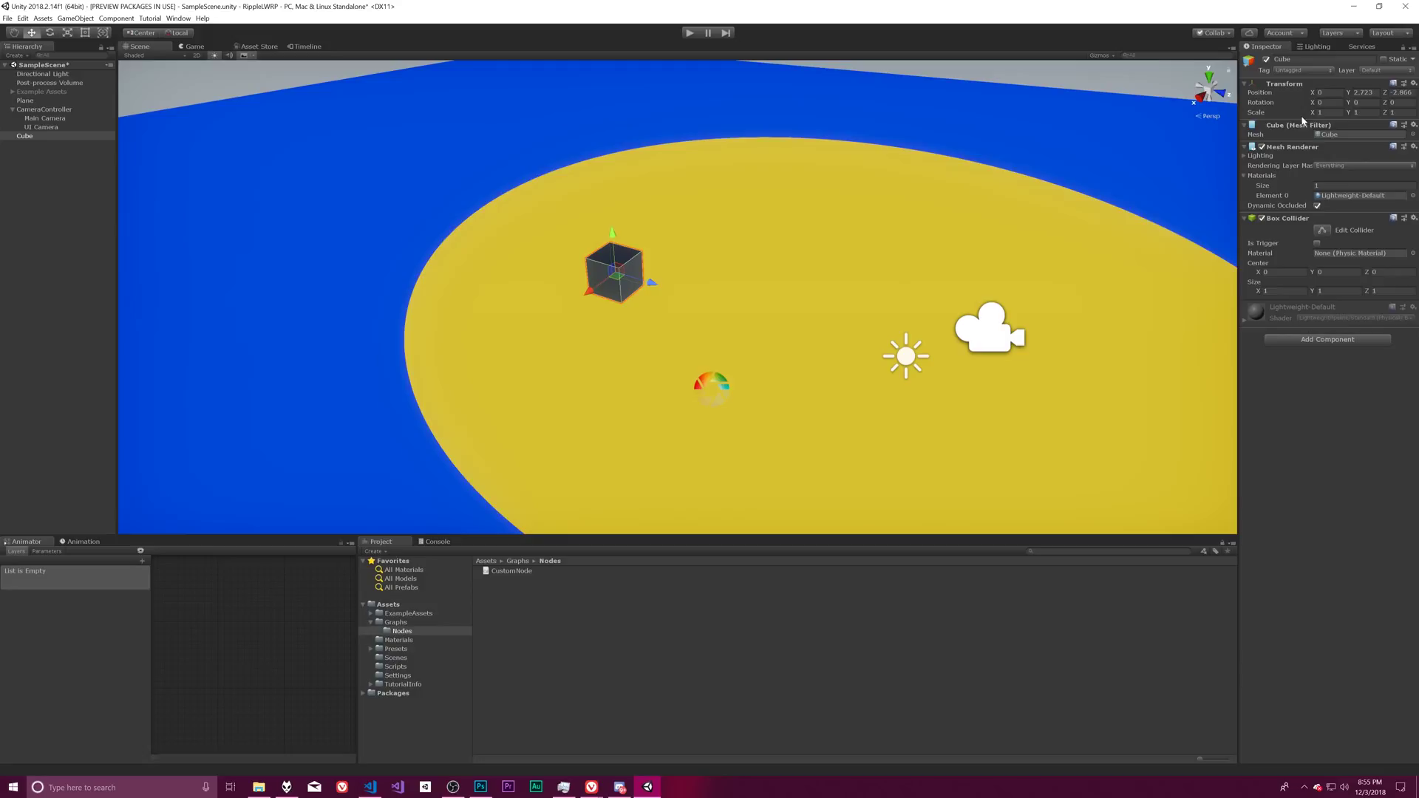
Step: Scale the Cube to 5 on every axis and push it back along Z
type("10")
key("Tab")
type("10")
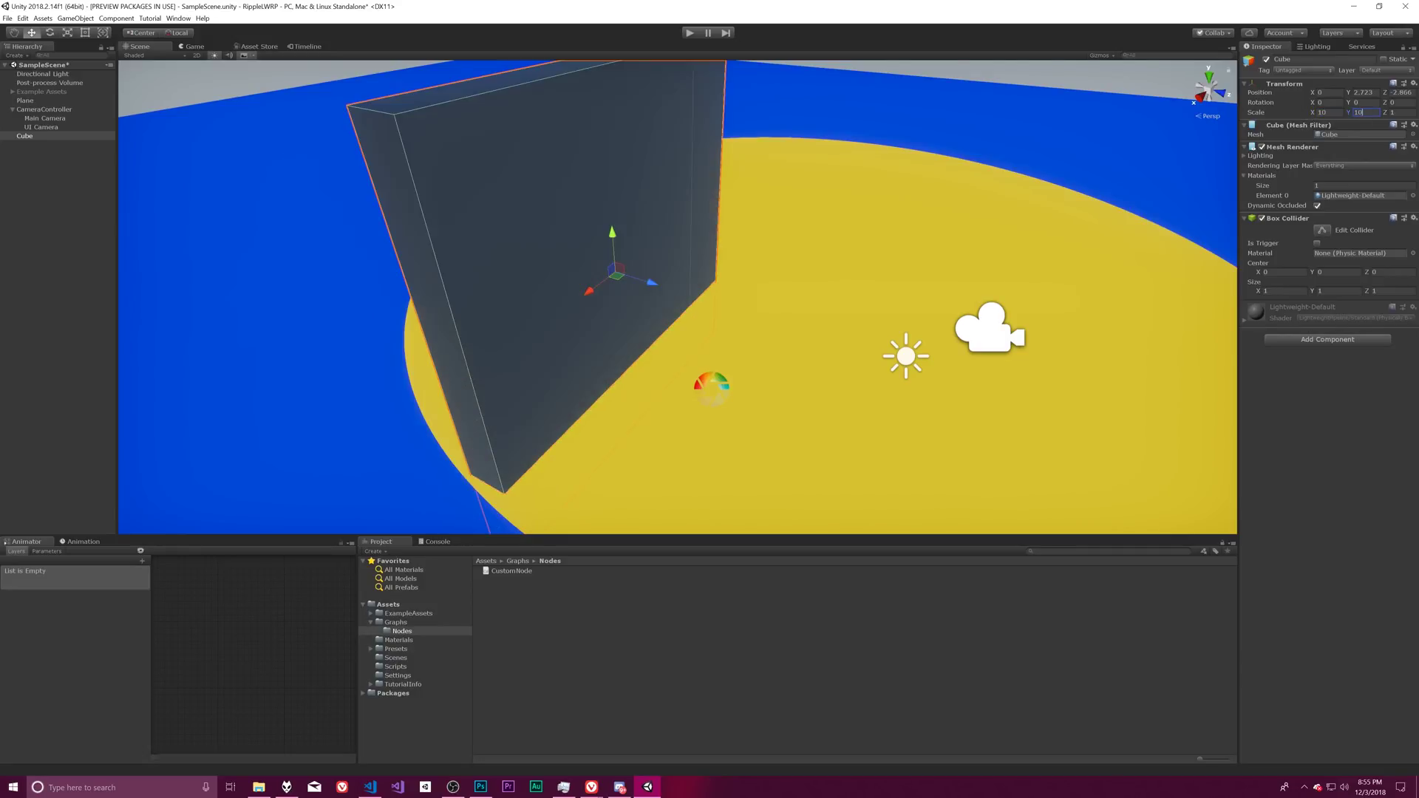
key("Tab")
type("10")
left_click_drag(1109, 222, 973, 237, "alt")
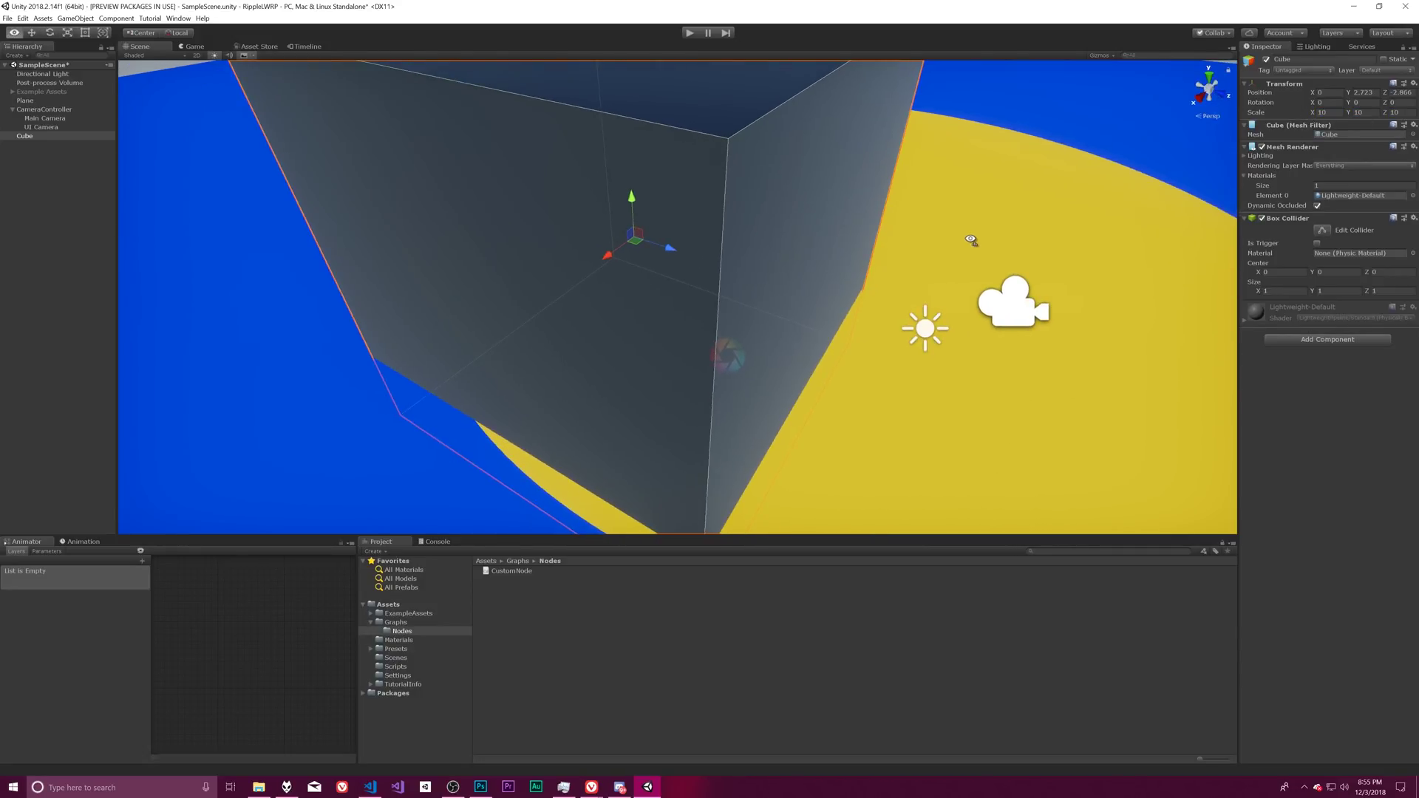
left_click(1327, 113)
type("5")
key("Tab")
type("5")
key("Tab")
type("5")
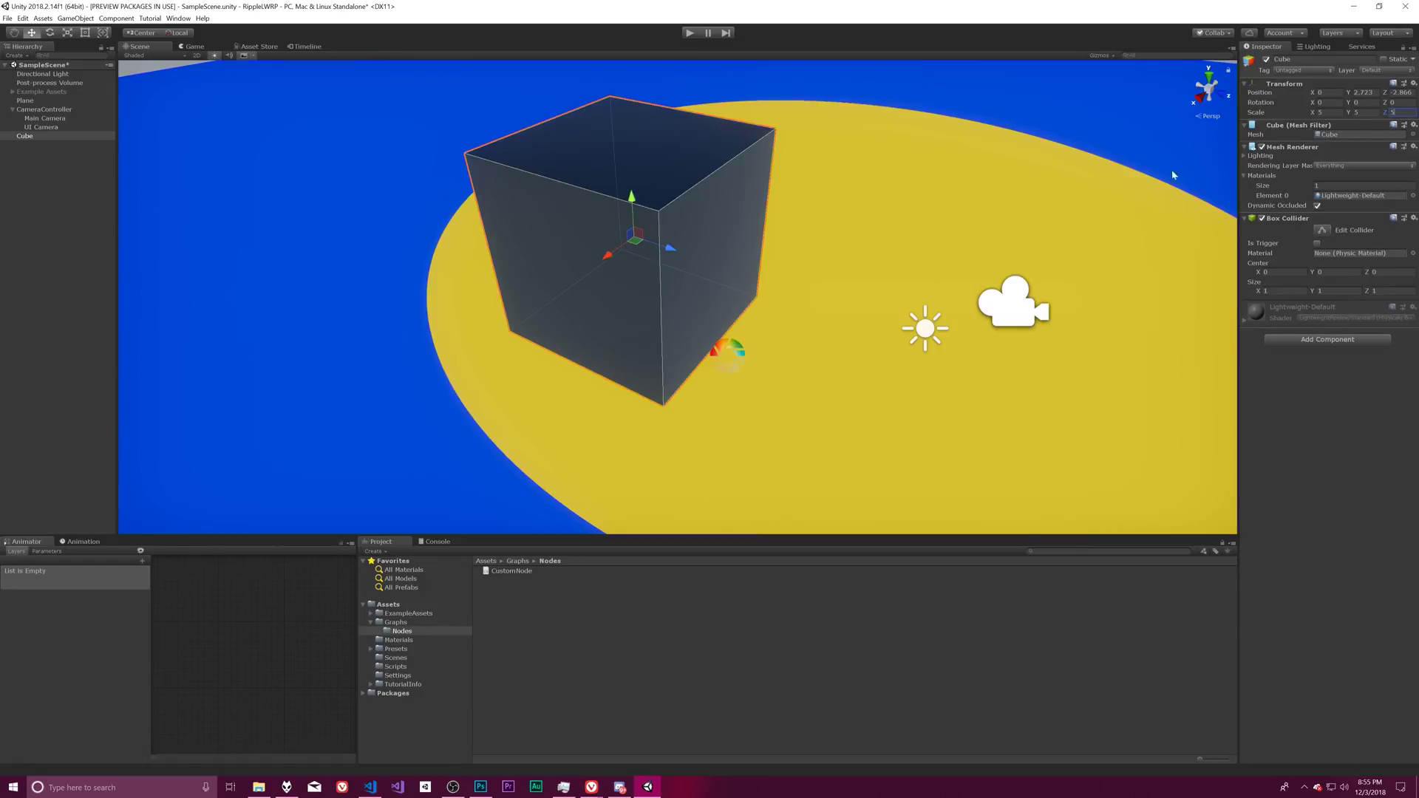
left_click_drag(670, 249, 652, 209)
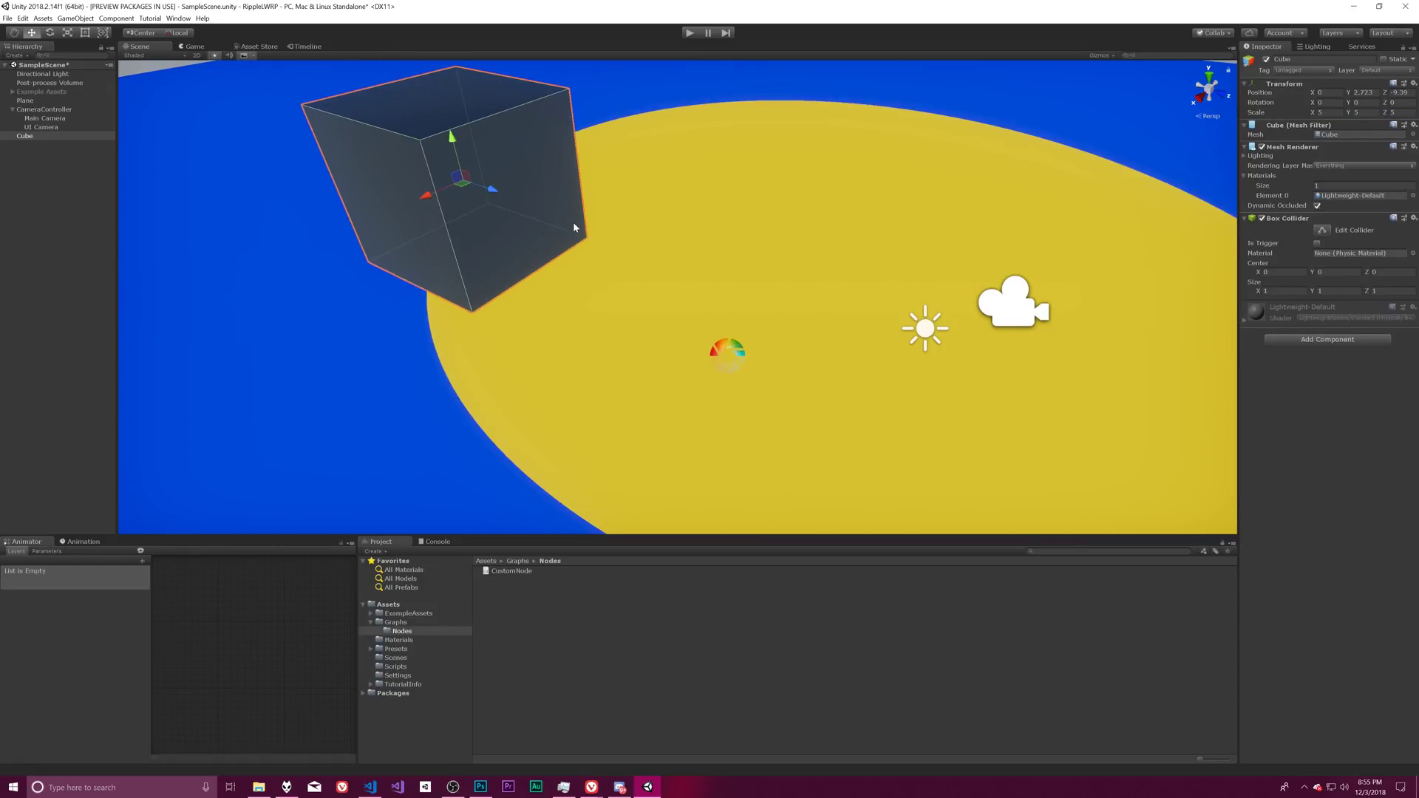
Step: Duplicate the Cube and name the copy 'UI Cube'
left_click(26, 138)
key("ctrl+d")
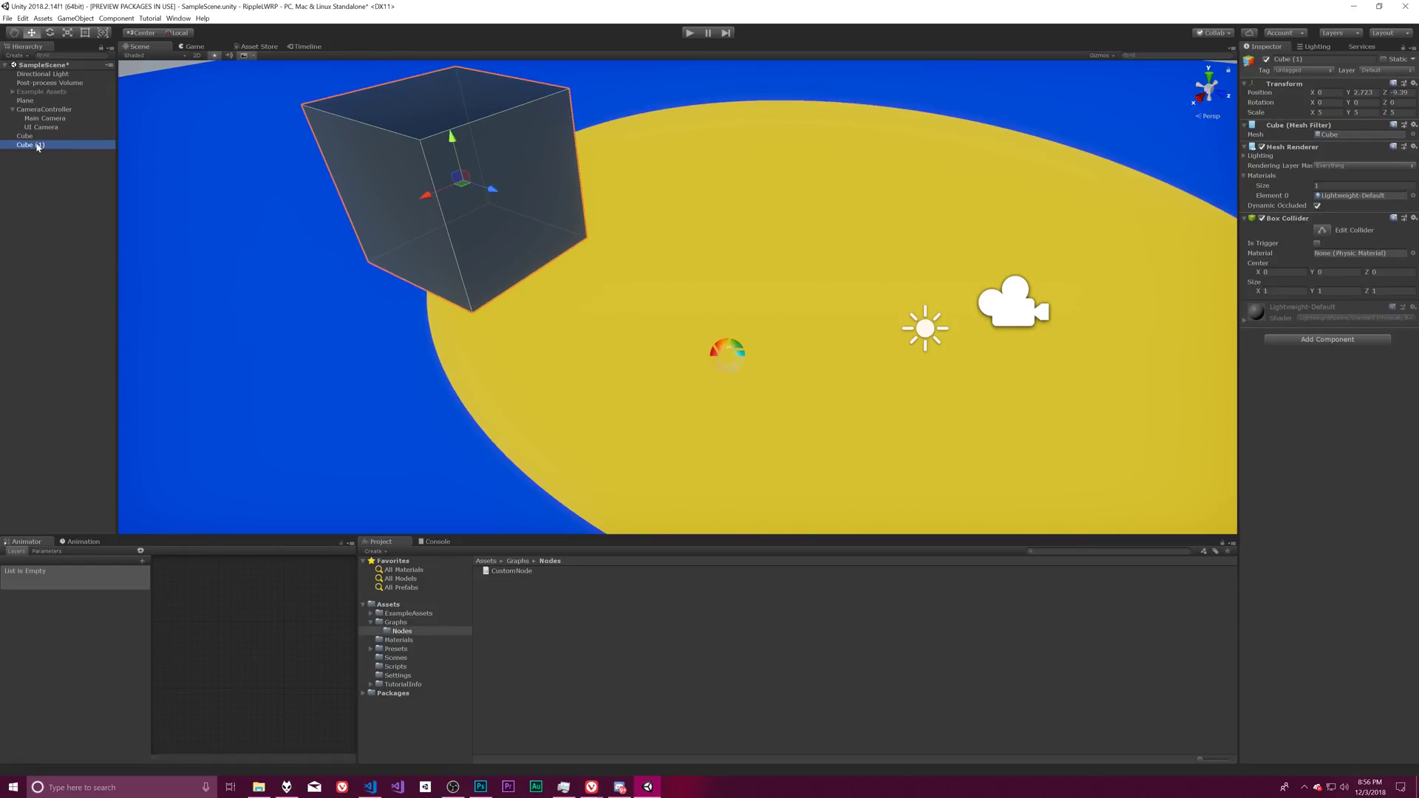
left_click(39, 146)
type("UI Cube")
key("Return")
Step: Assign DryWallPainted_Mat to UI Cube's material slot
left_click(1412, 195)
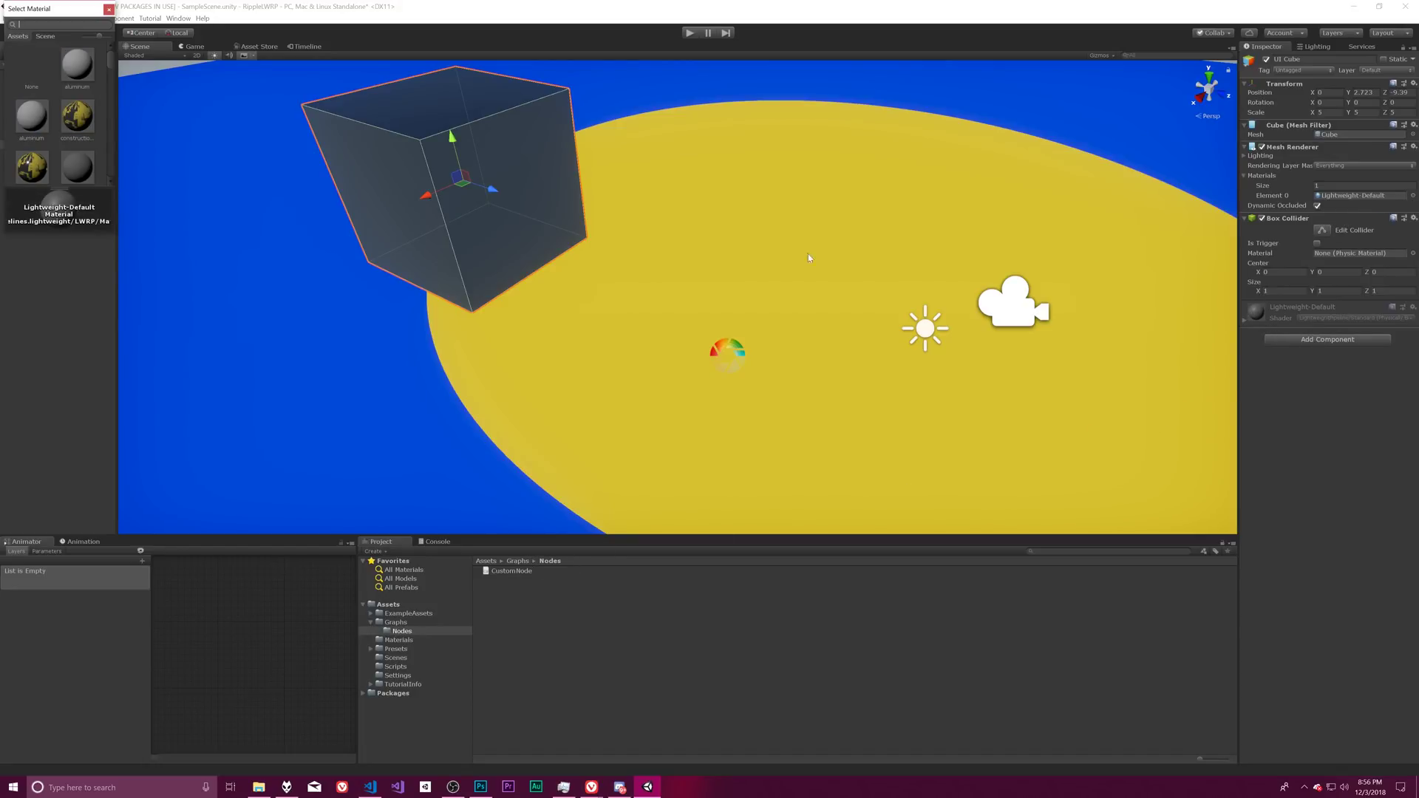
scroll(79, 81, "down", 4)
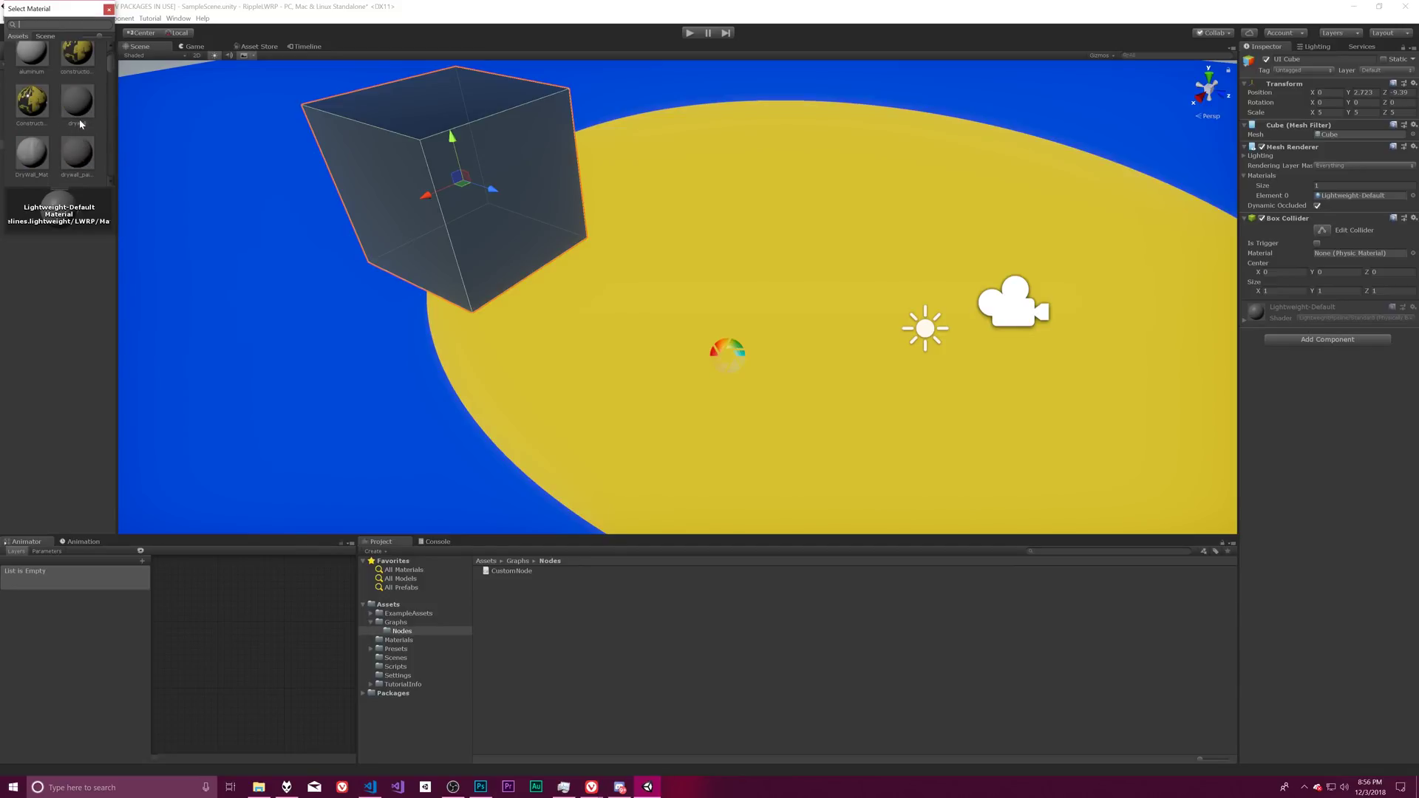
left_click(32, 139)
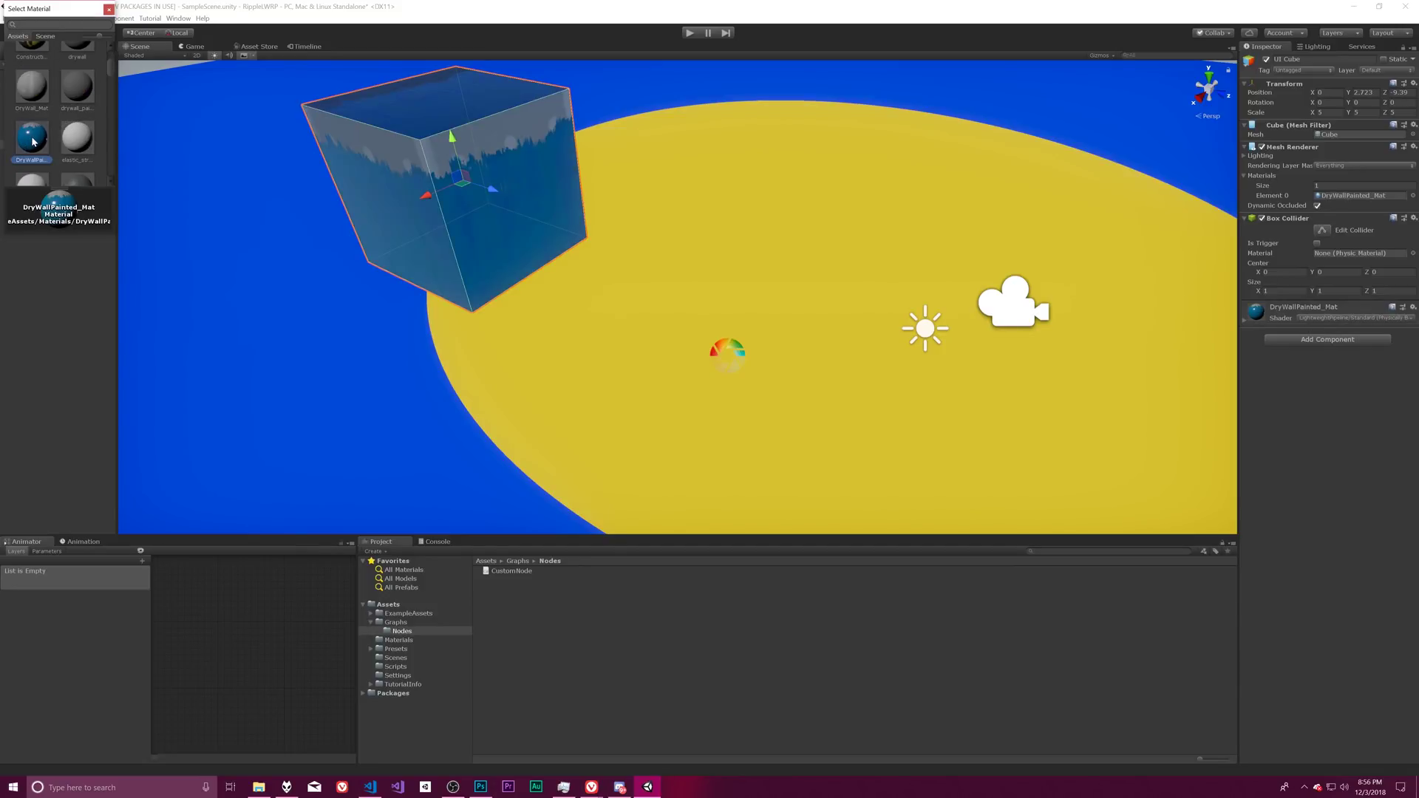
double_click(33, 139)
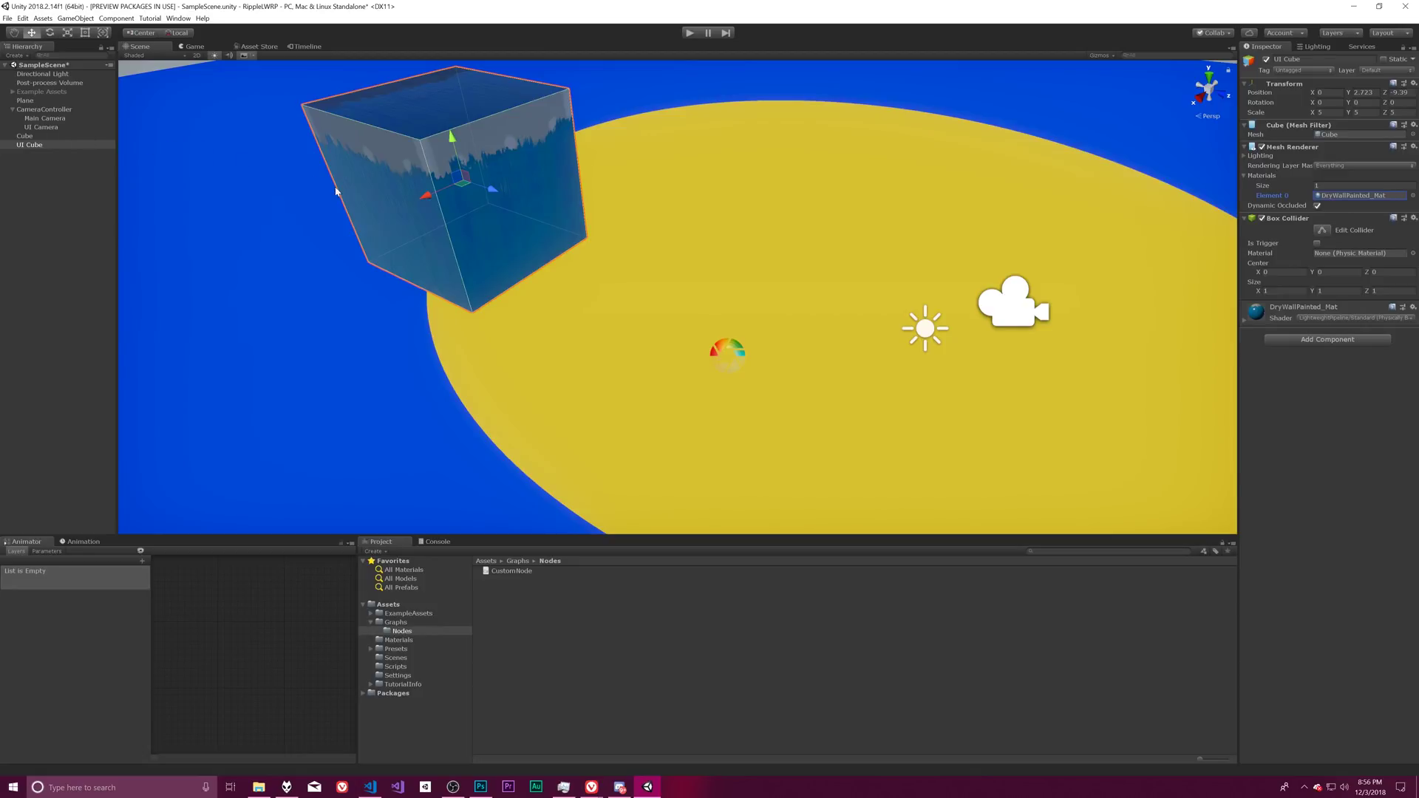
Step: Scale UI Cube to 1, 1, 1 and move it back along Z to -17.05
left_click(1316, 112)
type("1")
key("Tab")
type("1")
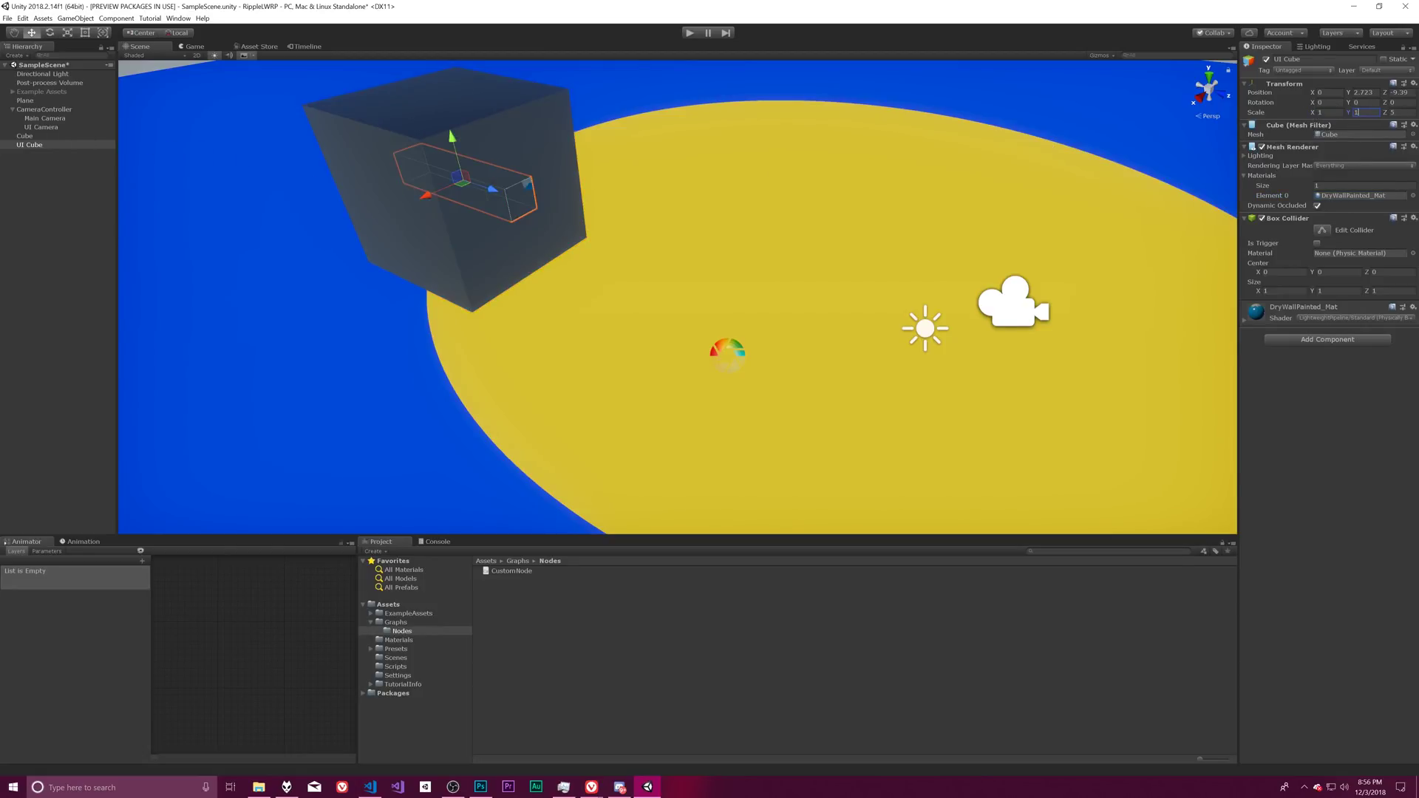
key("Tab")
type("1")
left_click_drag(493, 196, 327, 157)
left_click_drag(643, 221, 530, 288, "alt")
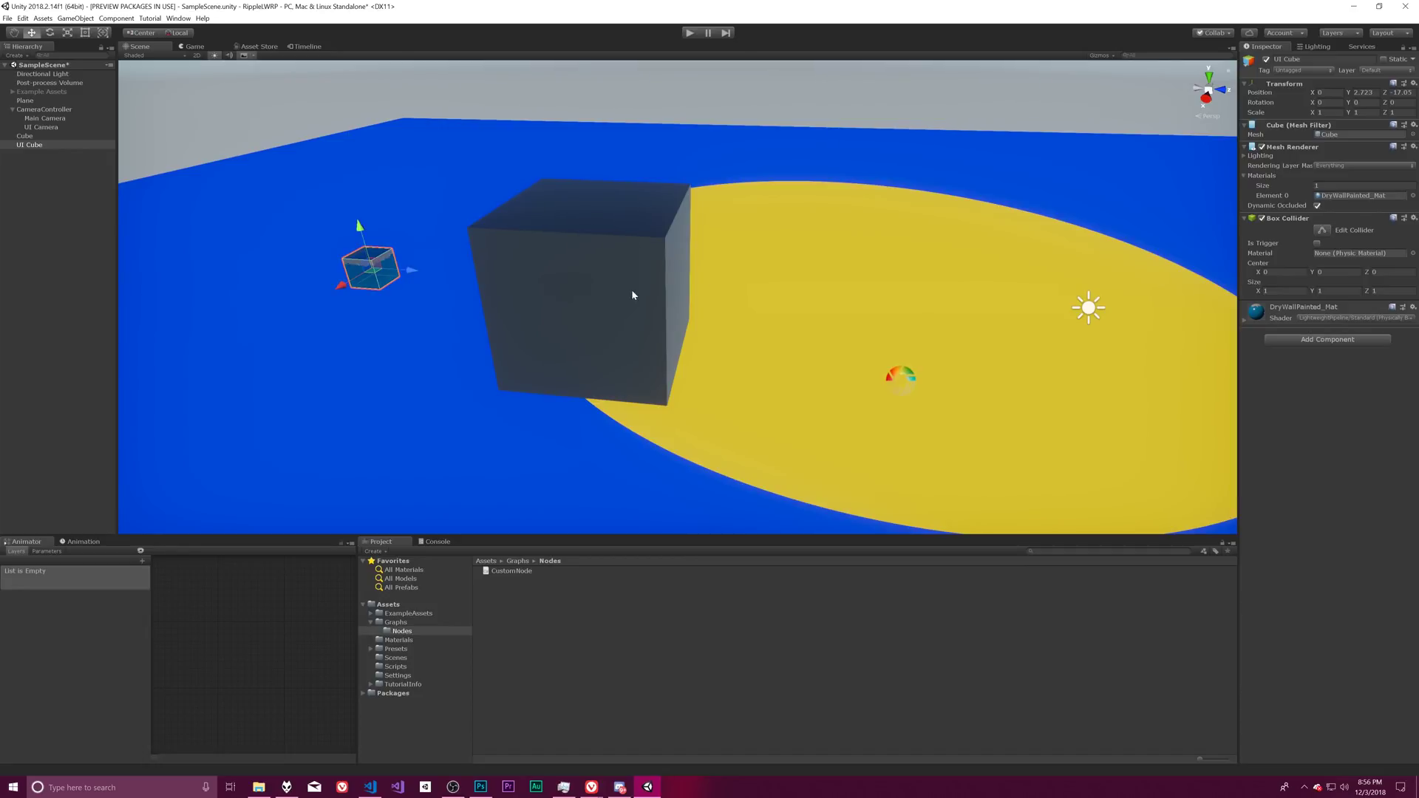
left_click_drag(392, 254, 1155, 179, "alt")
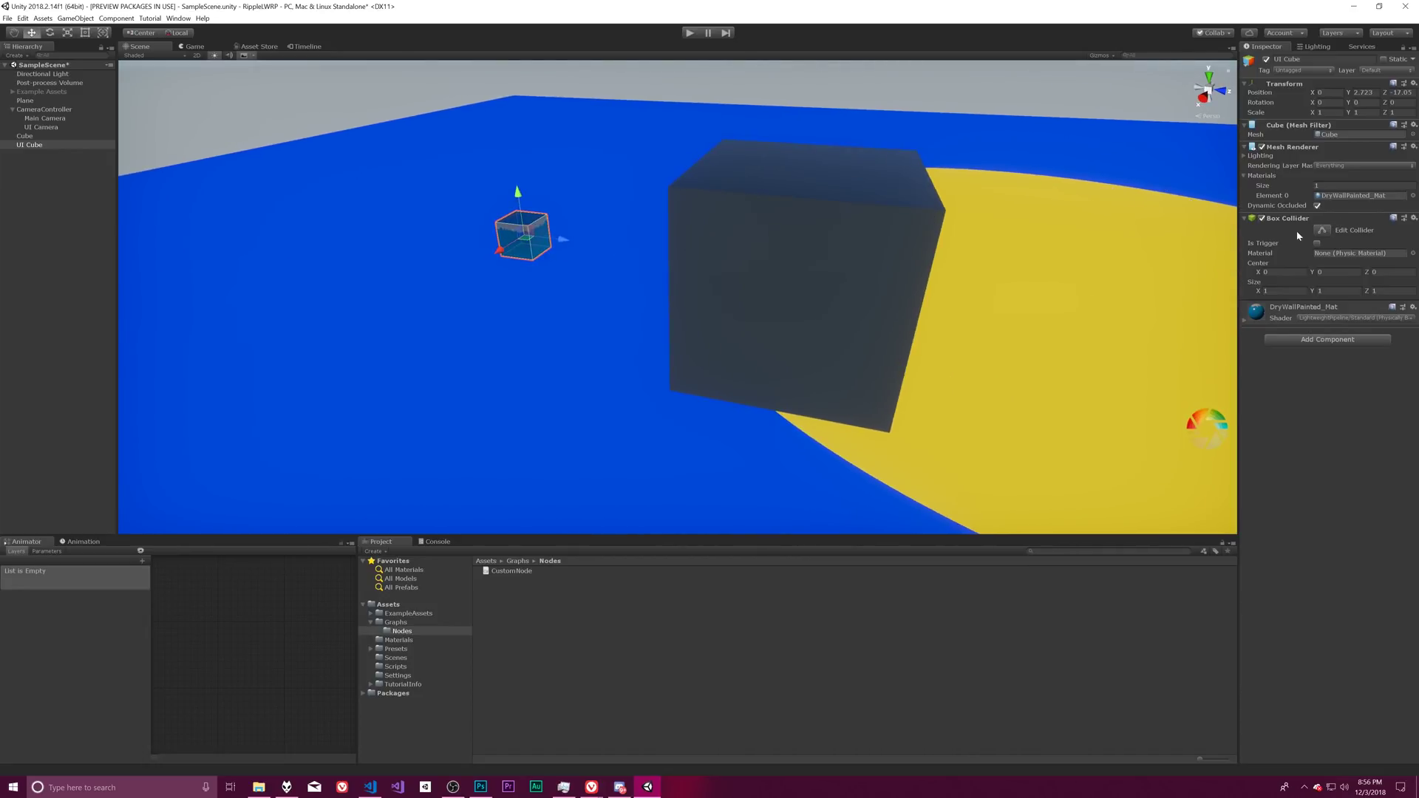
Step: Give UI Cube the glowing LightBulb_Mat material
left_click(1412, 196)
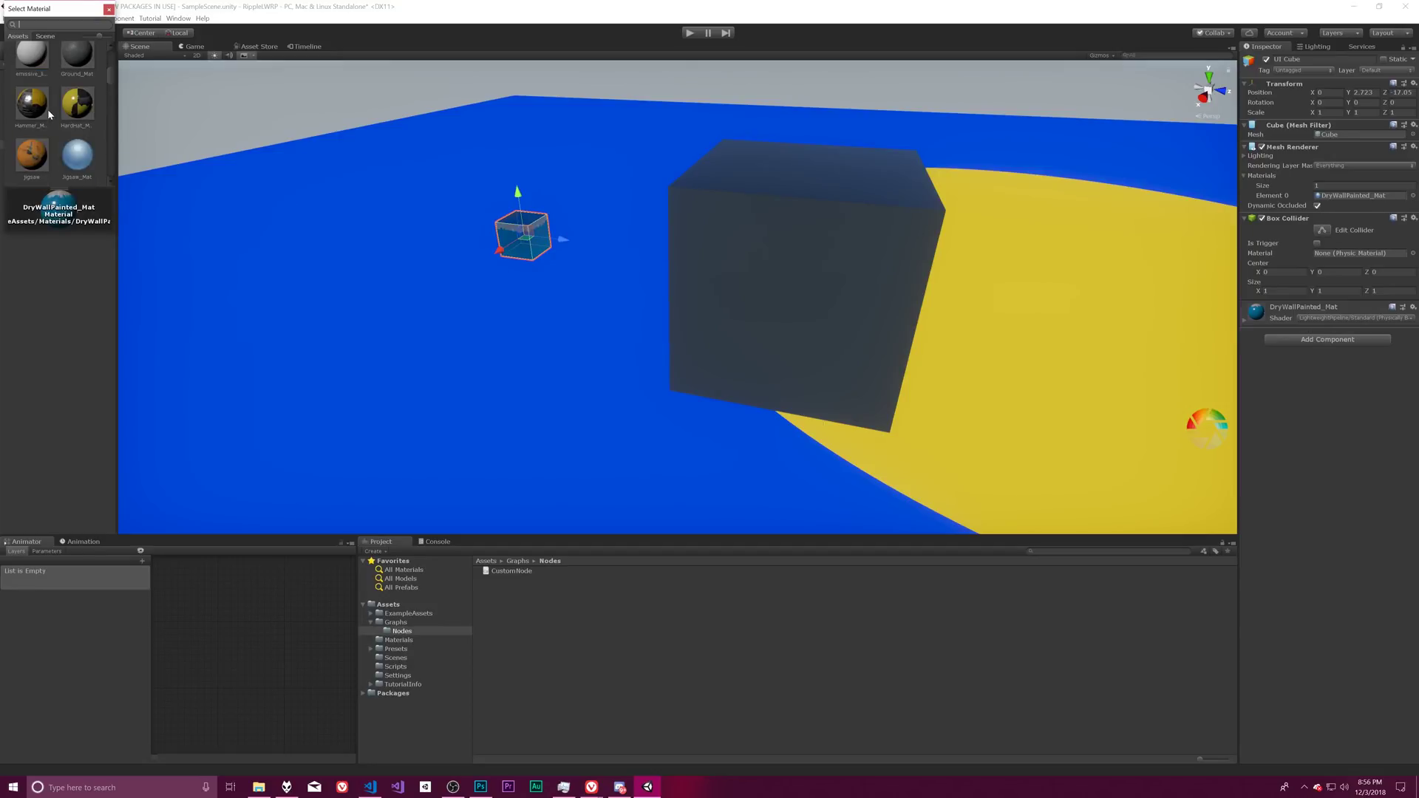
scroll(48, 109, "down", 3)
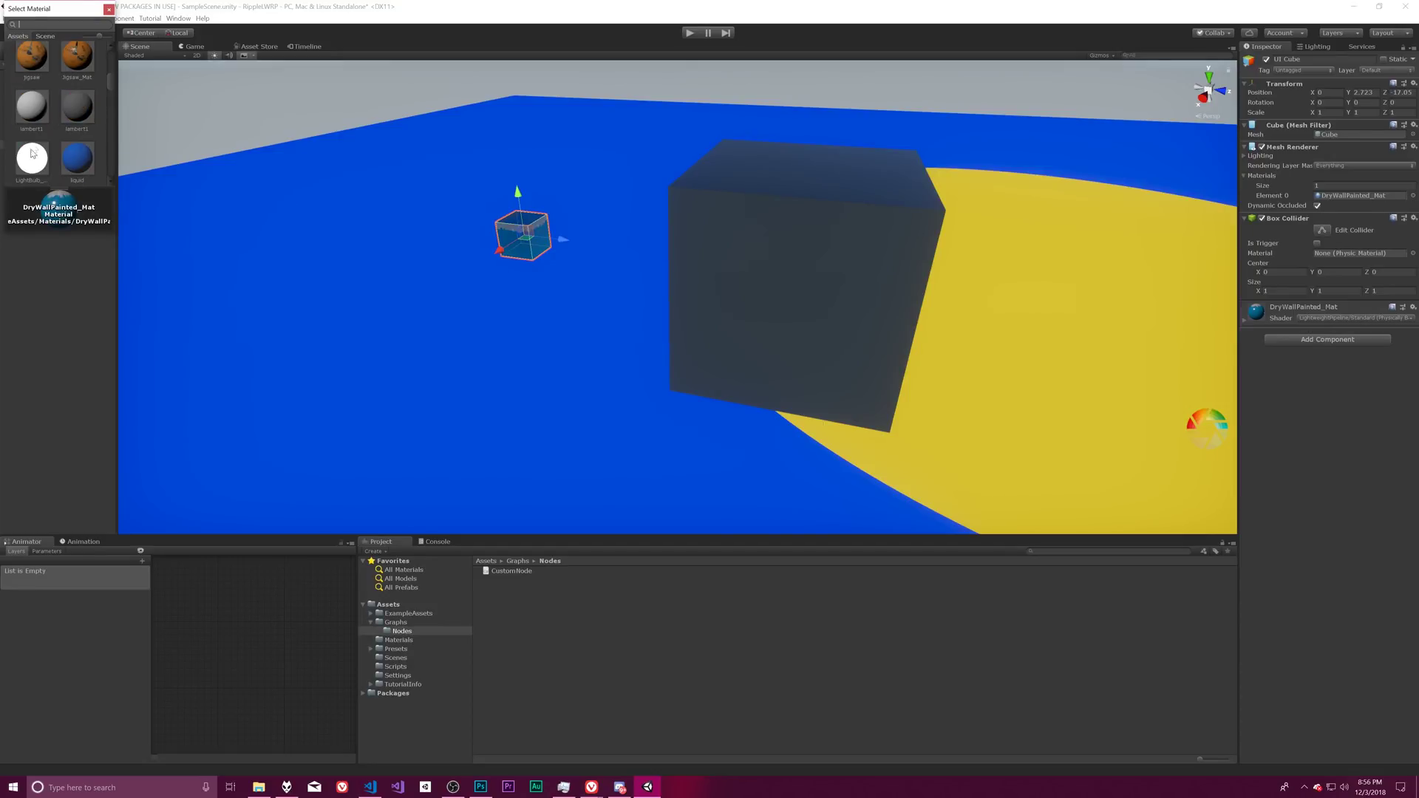
left_click(33, 153)
scroll(35, 129, "down", 2)
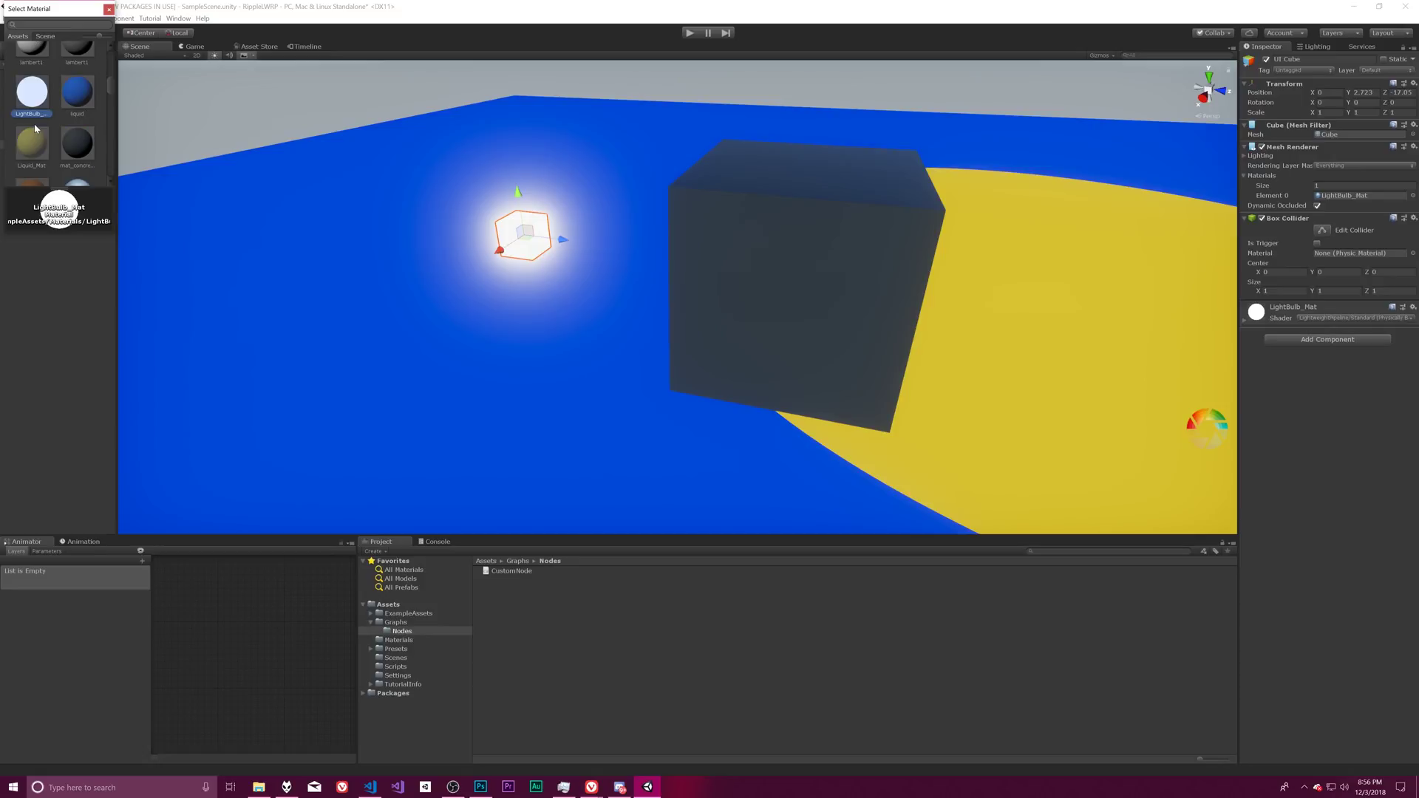
scroll(34, 129, "down", 1)
double_click(35, 67)
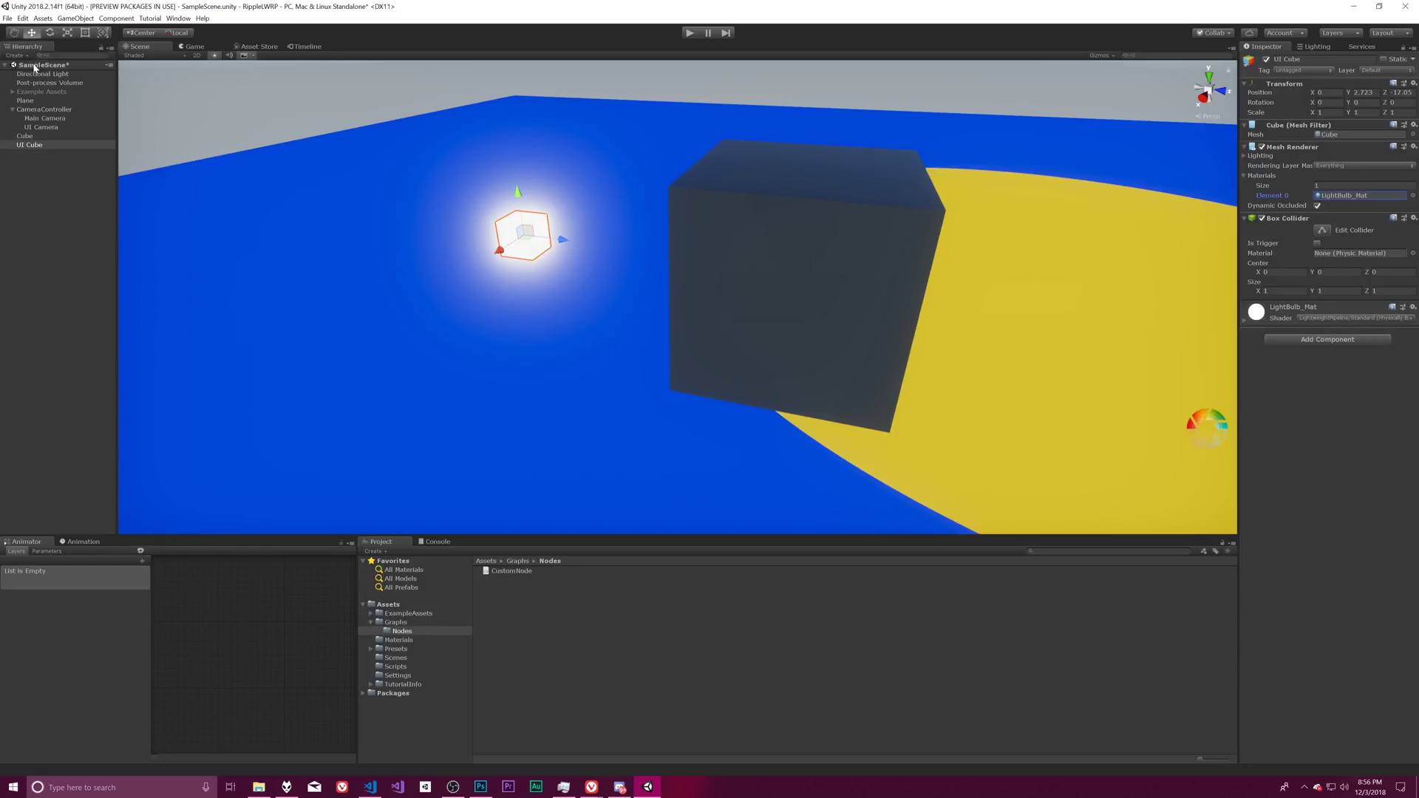
Step: Orbit the Scene view to frame the dark cube, glowing UI Cube and camera above the disc
right_click_drag(453, 140, 261, 169)
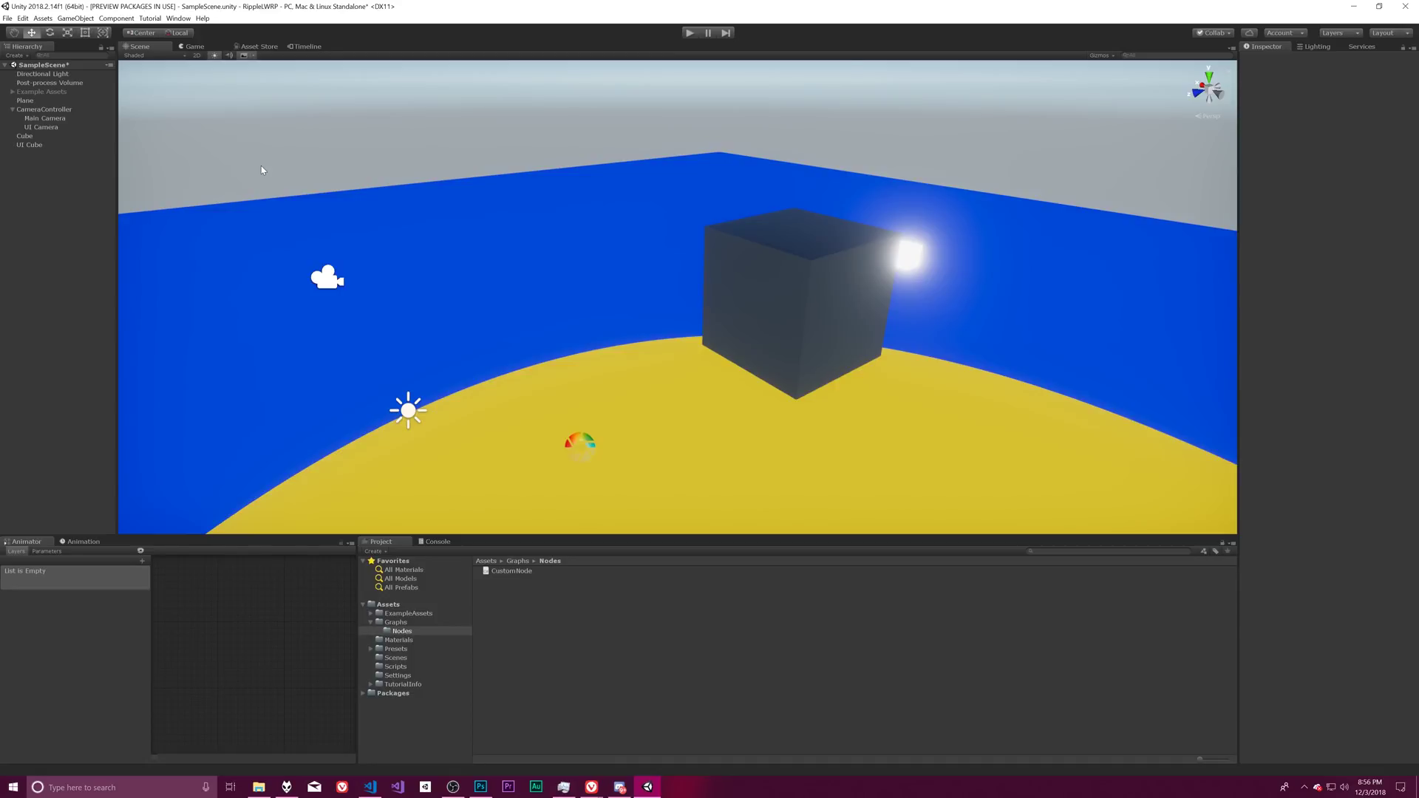
right_click_drag(637, 250, 1031, 278)
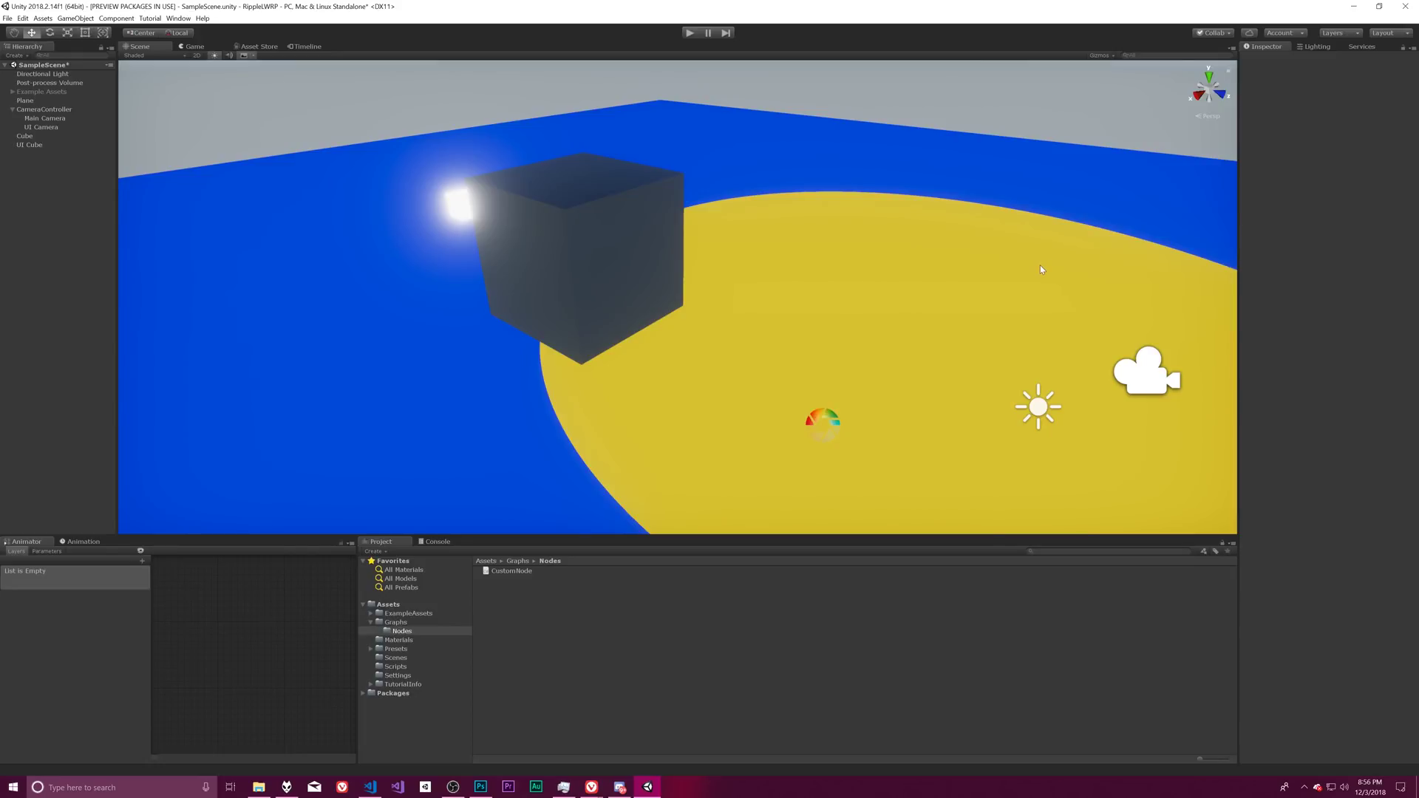
right_click_drag(376, 146, 422, 170)
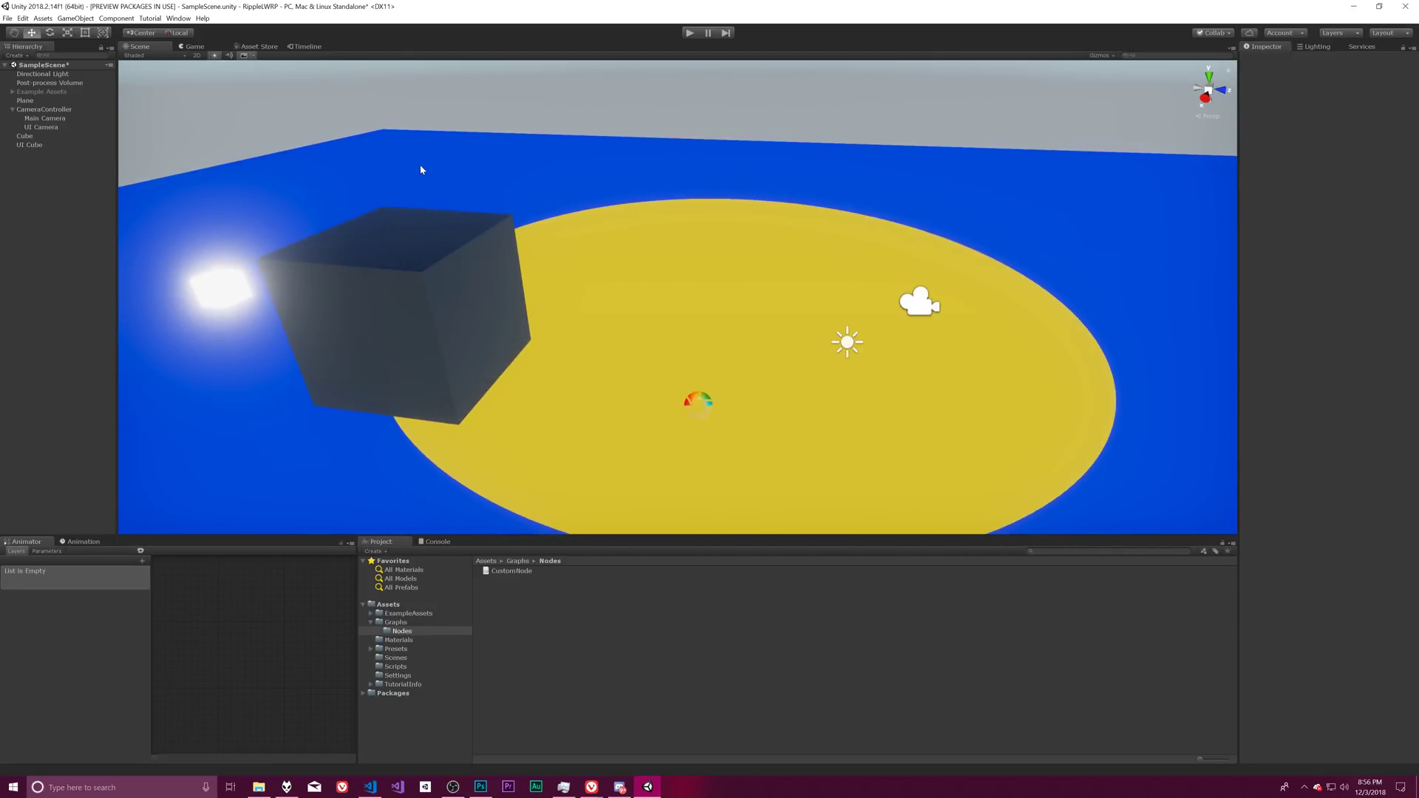
left_click(29, 145)
left_click(28, 138)
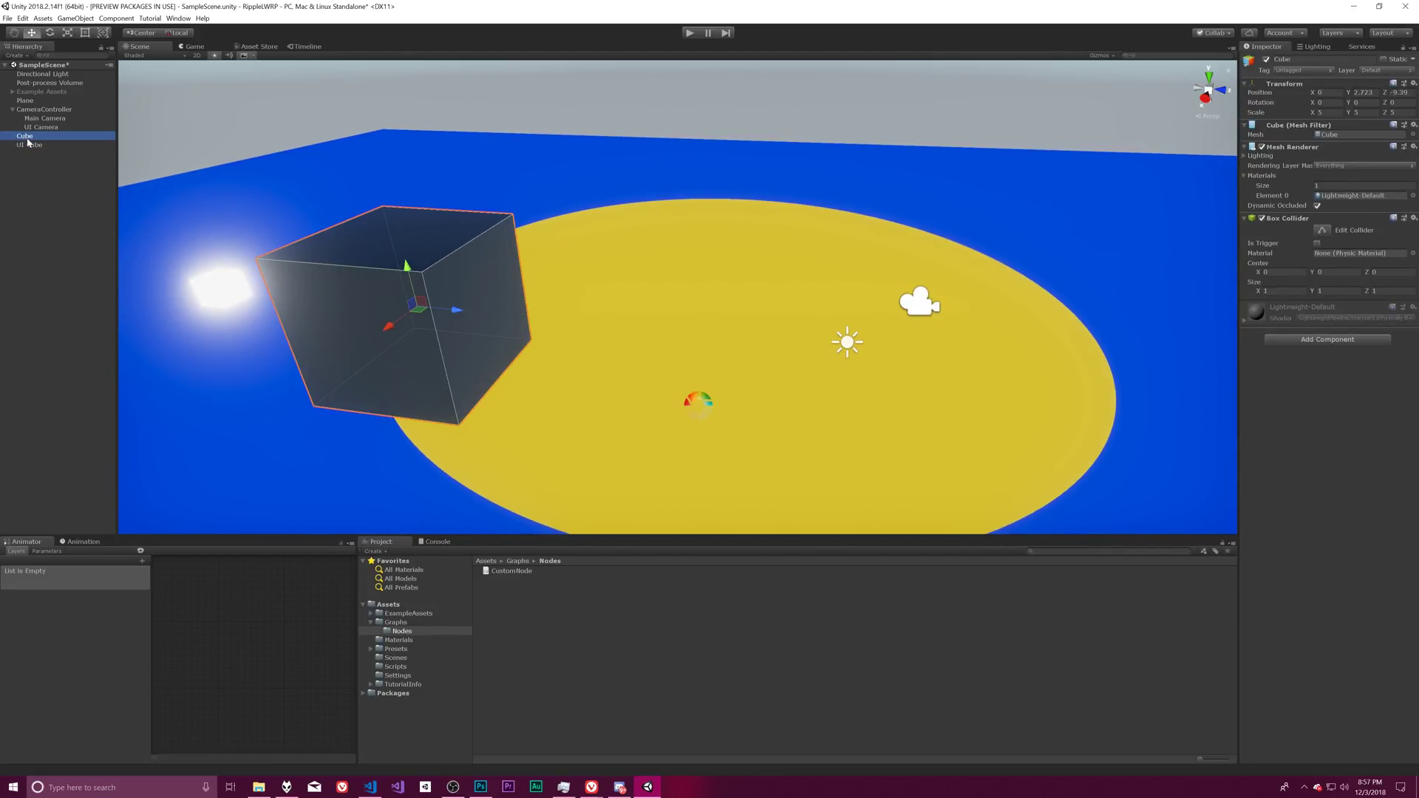
left_click(28, 144)
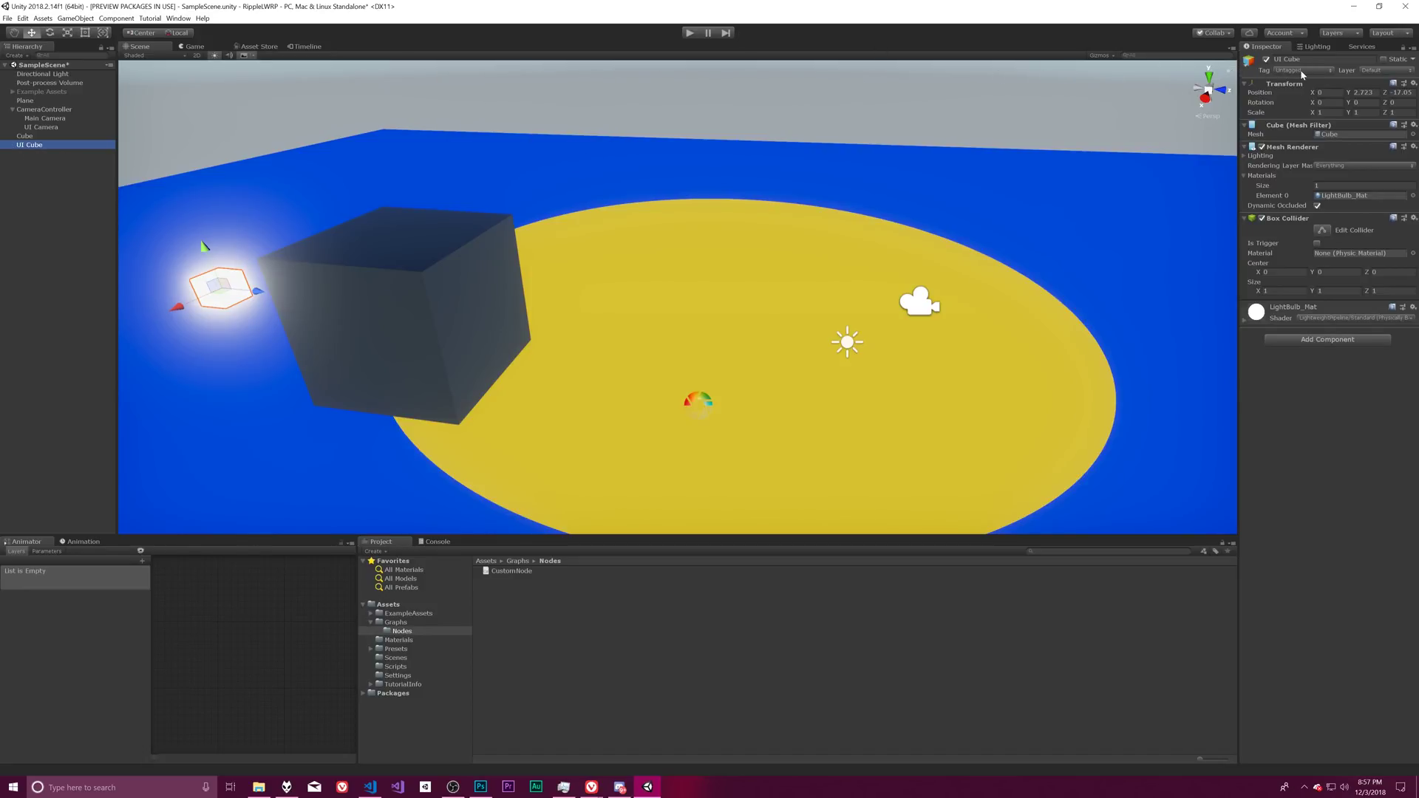
left_click(691, 33)
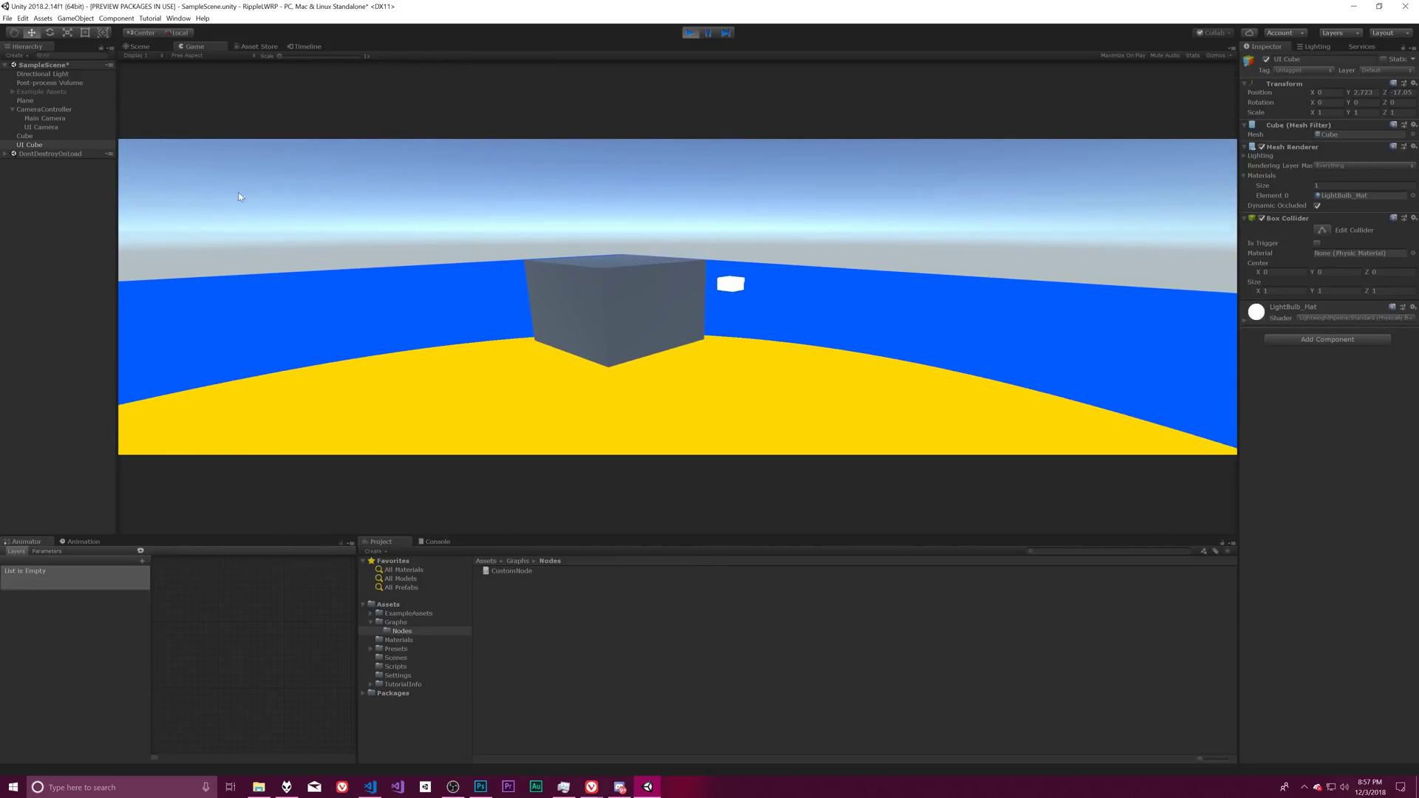
left_click(33, 129)
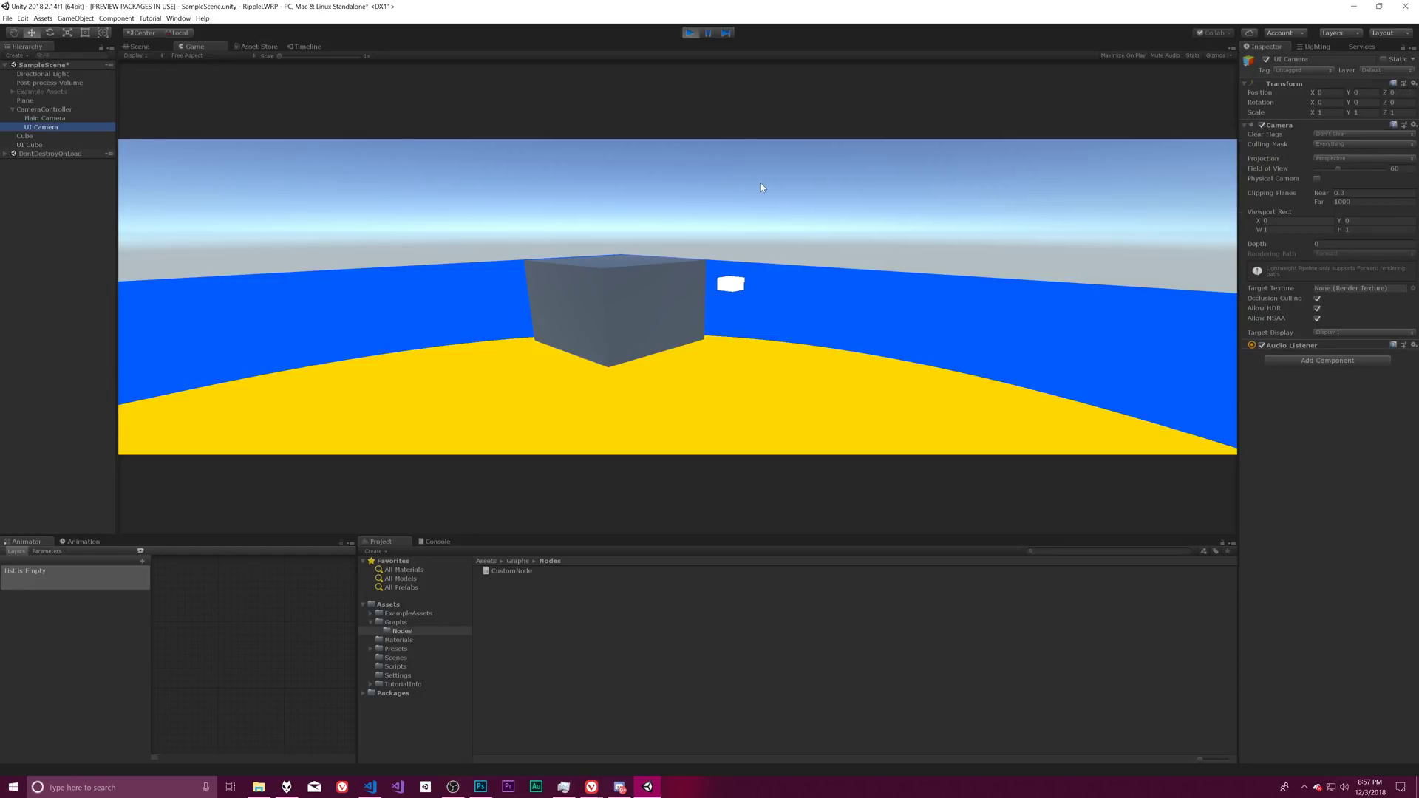
left_click(1267, 59)
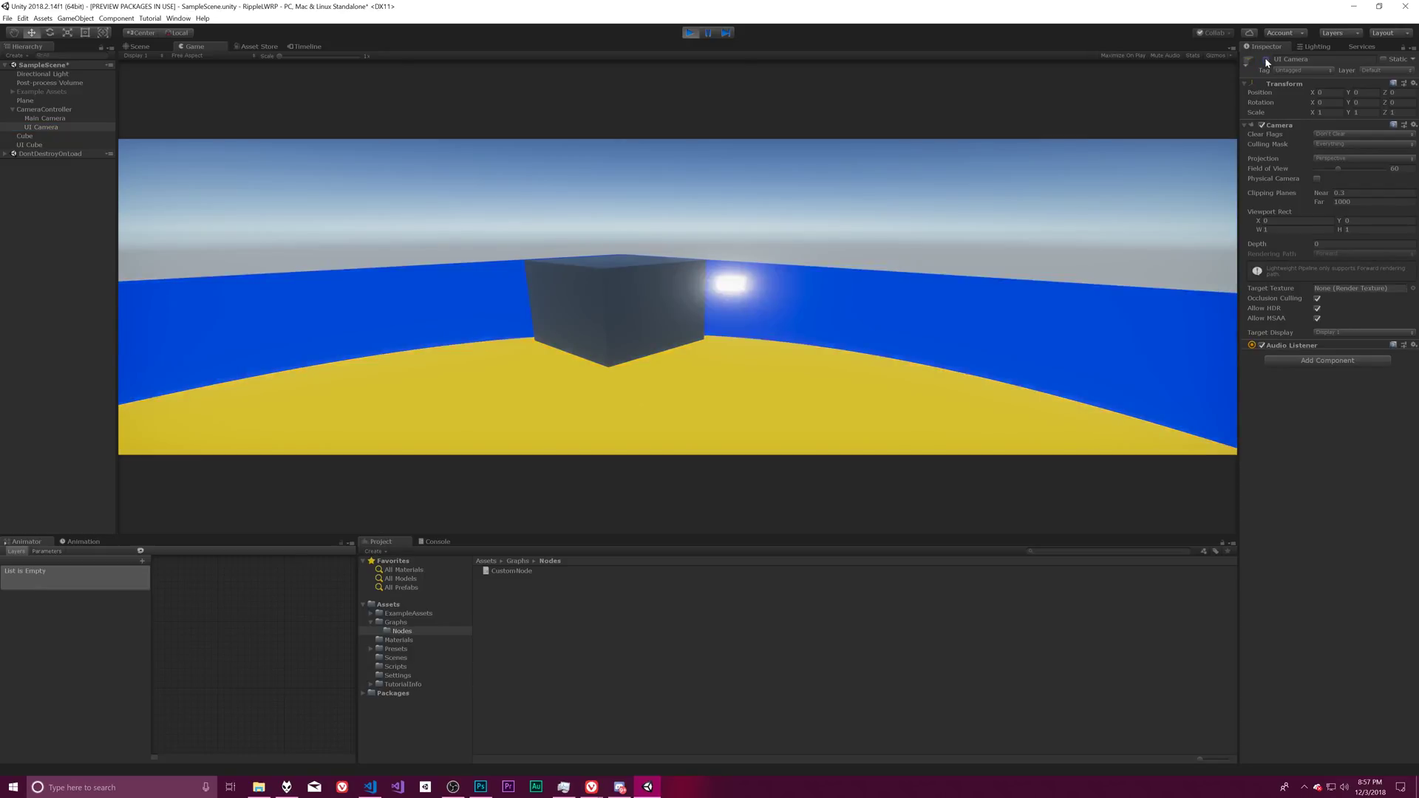
left_click(1266, 59)
left_click(1266, 59)
left_click(1267, 59)
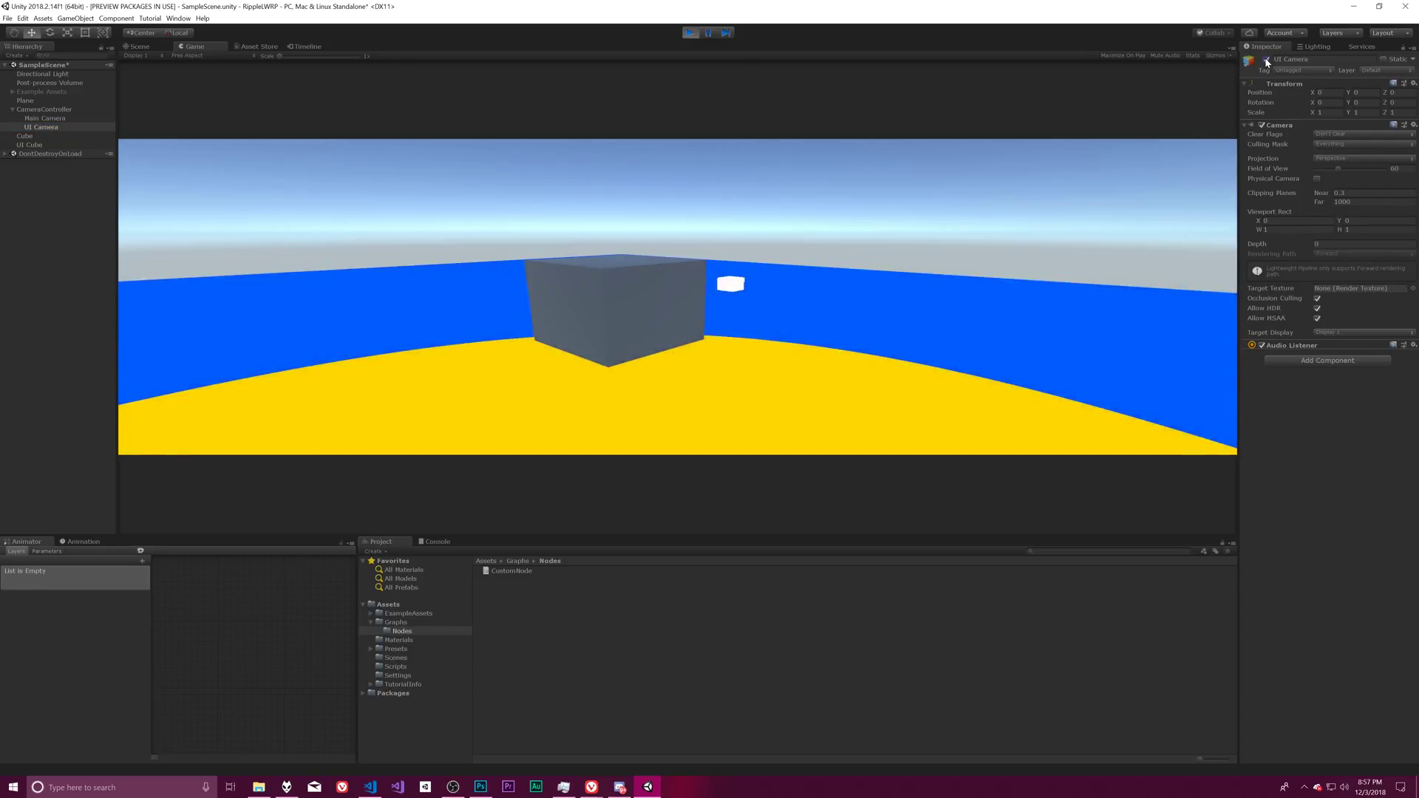
left_click(1266, 59)
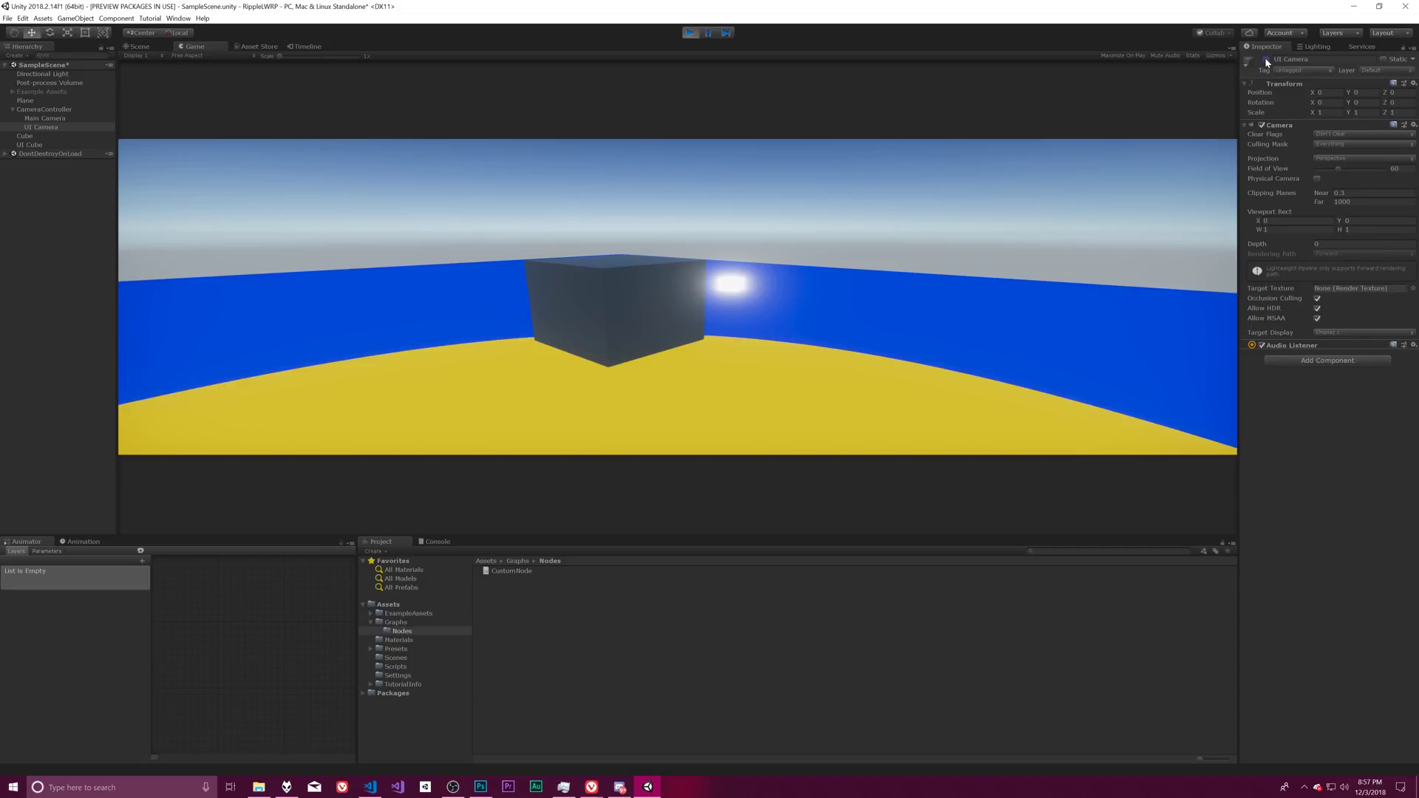
left_click(1266, 59)
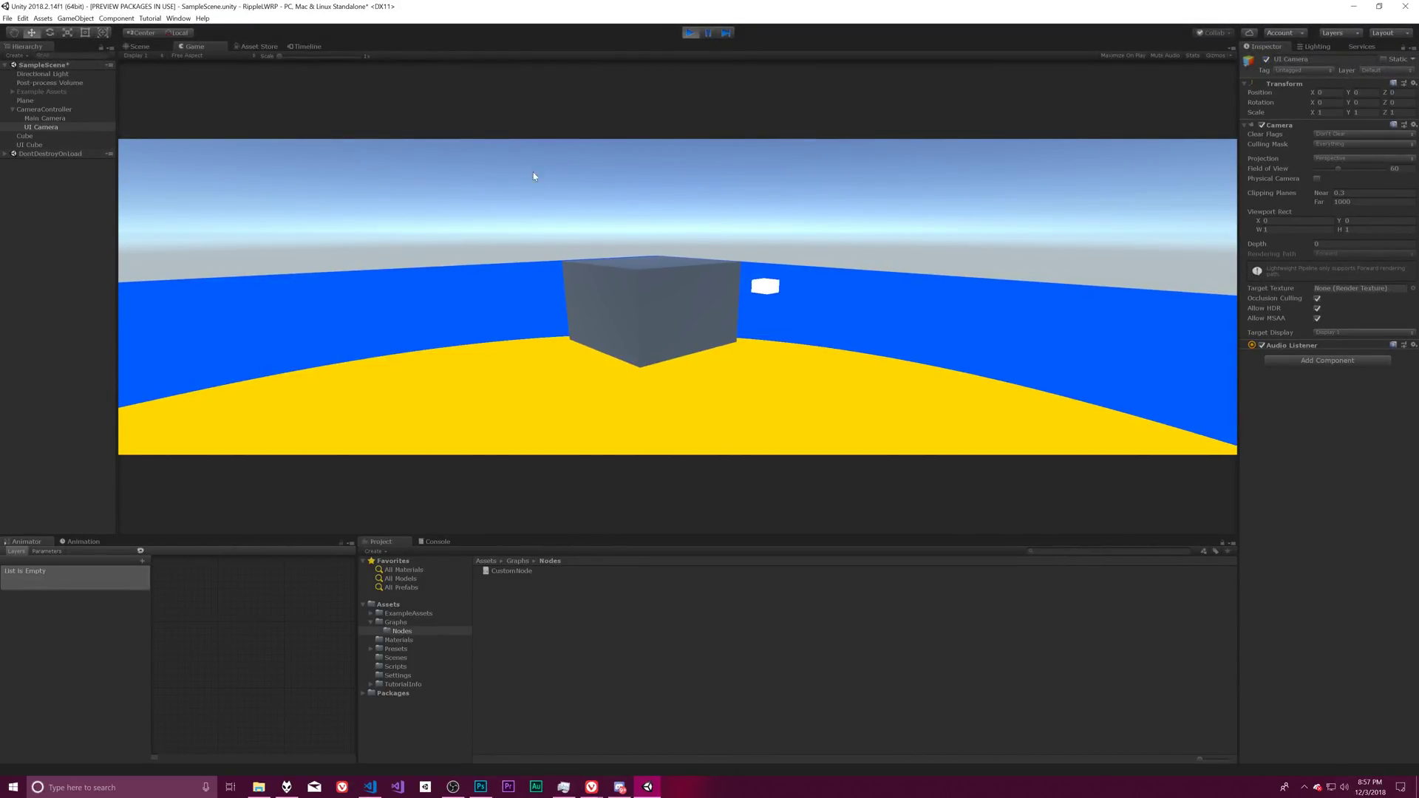
left_click(689, 33)
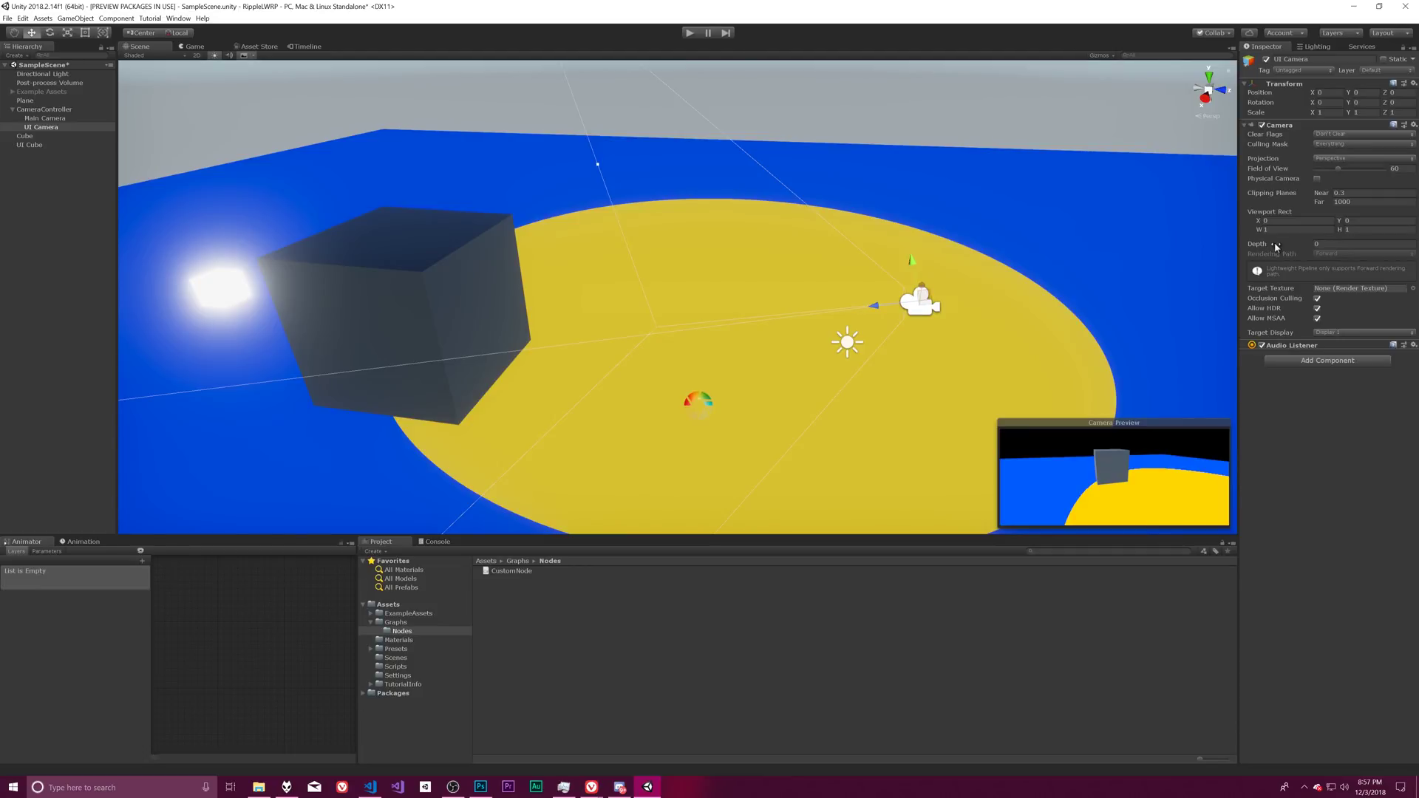
Step: Compare both cameras' depths and change Main Camera's Depth from -1 to 1
mouse_move(1276, 246)
left_click(55, 118)
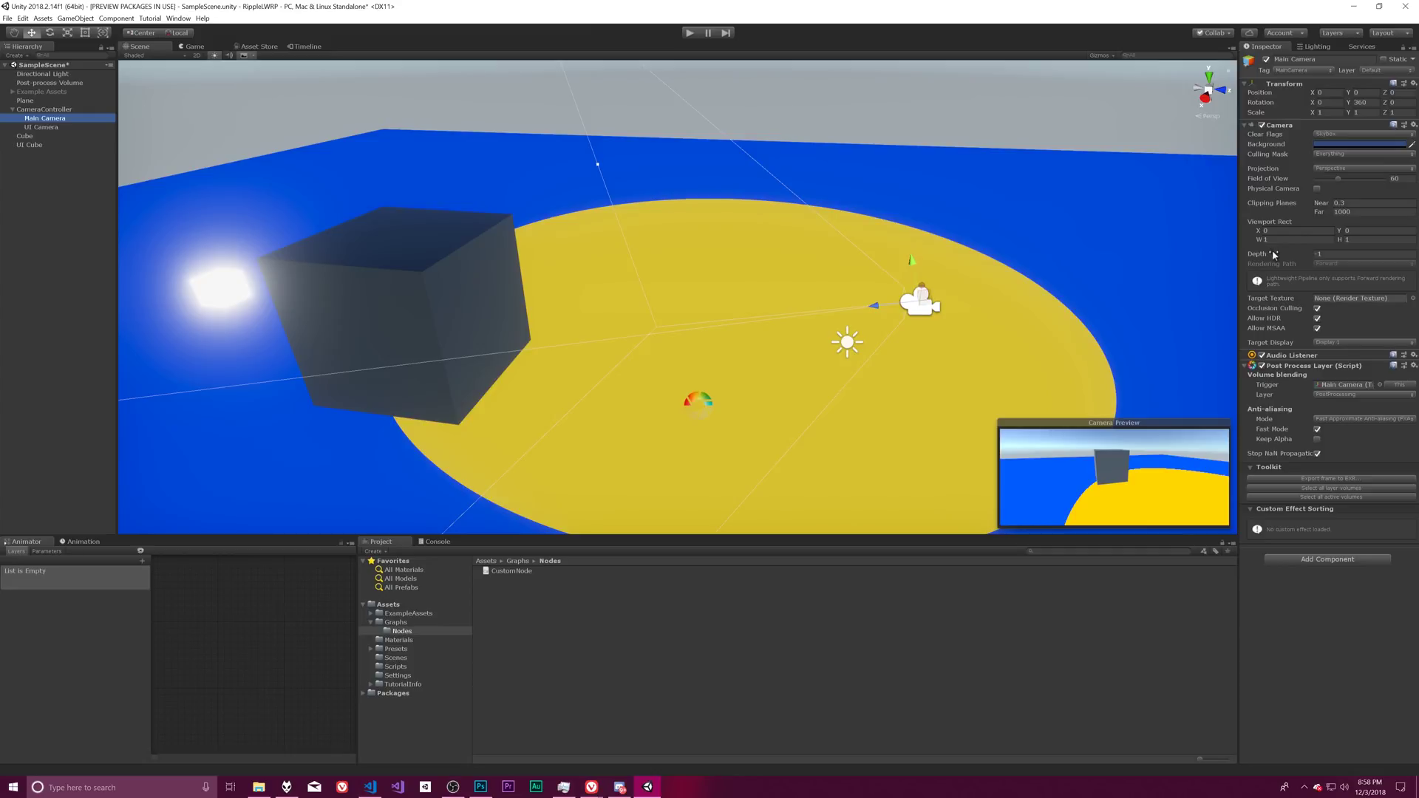
mouse_move(1273, 254)
left_click(53, 130)
left_click(46, 118)
left_click(1360, 254)
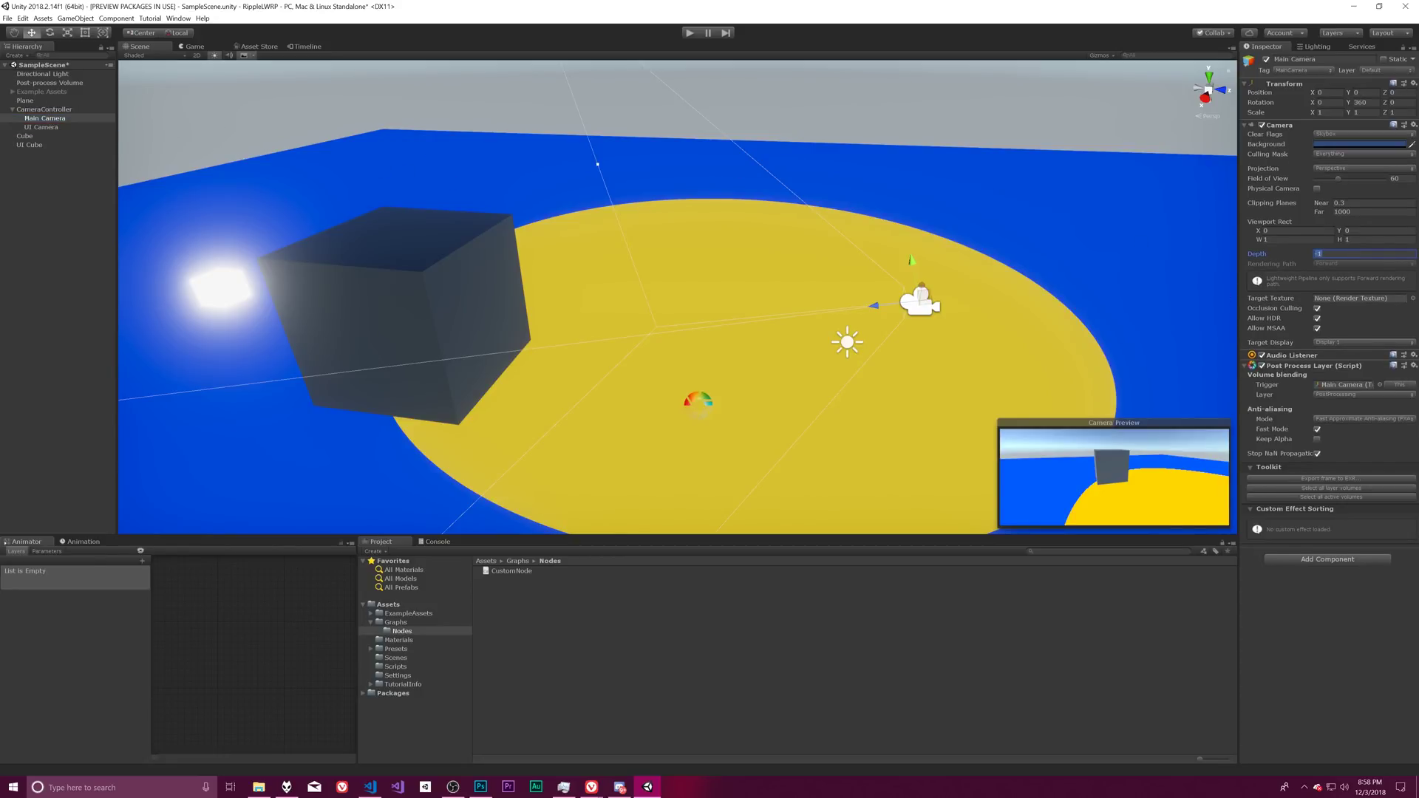
left_click(40, 127)
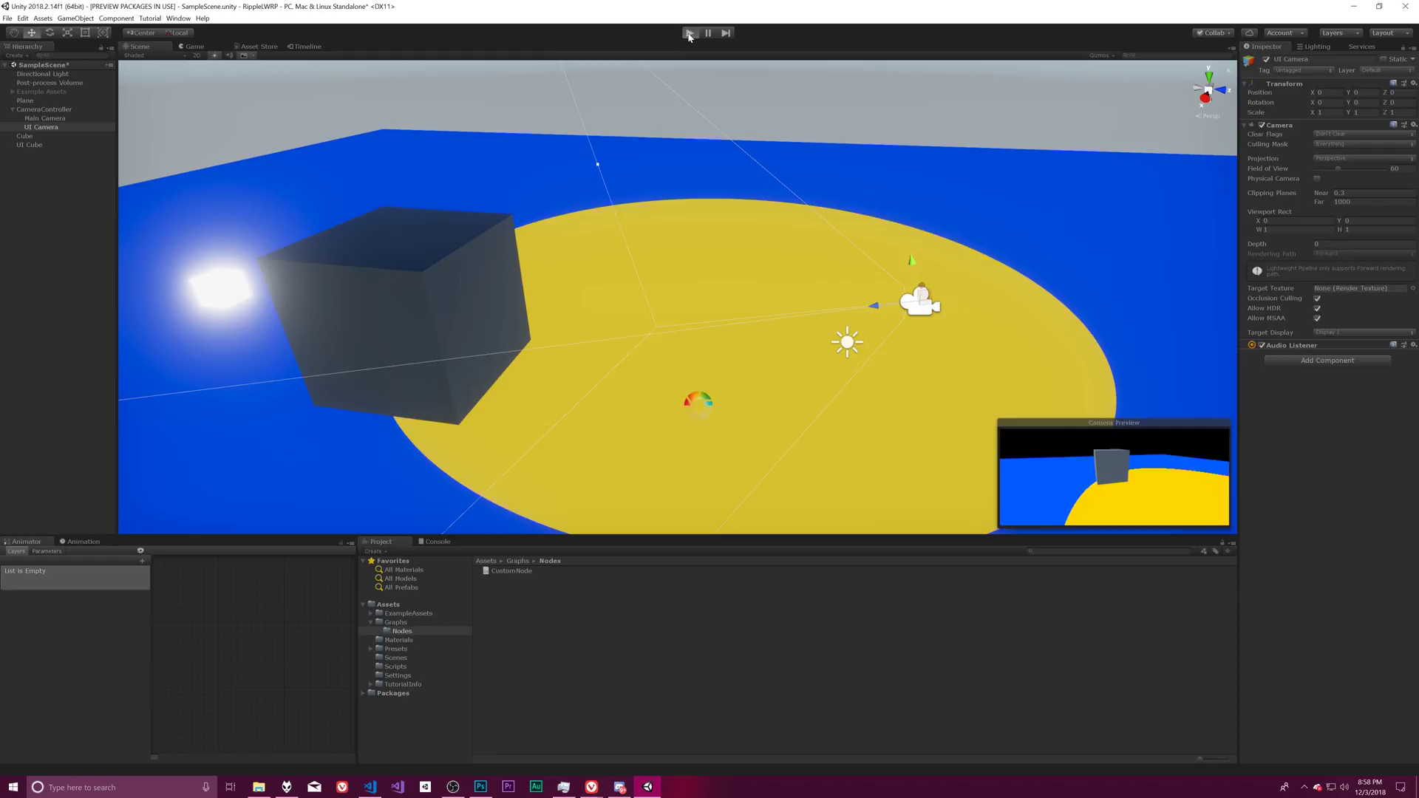
left_click(689, 33)
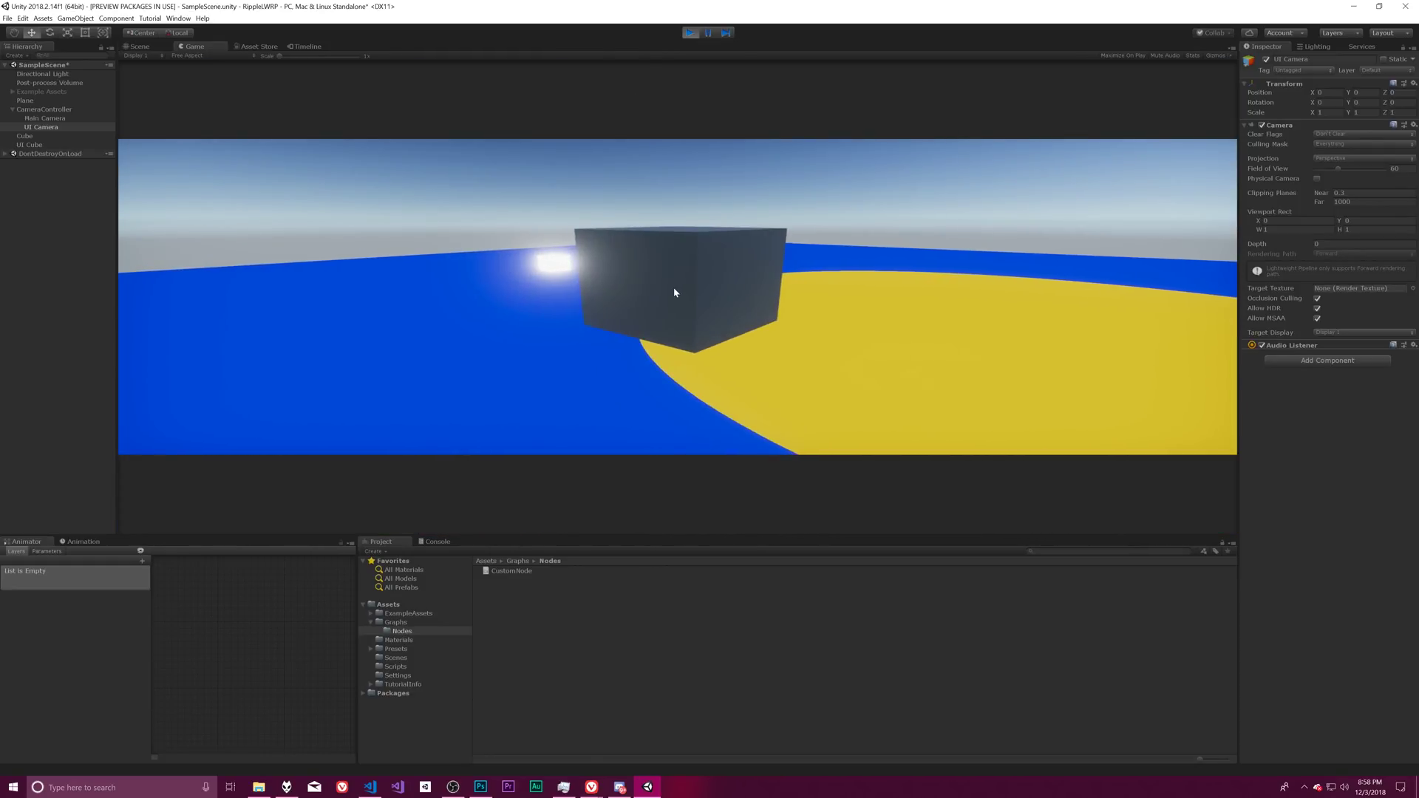
left_click(34, 127)
left_click(1266, 59)
left_click(1266, 59)
left_click(690, 33)
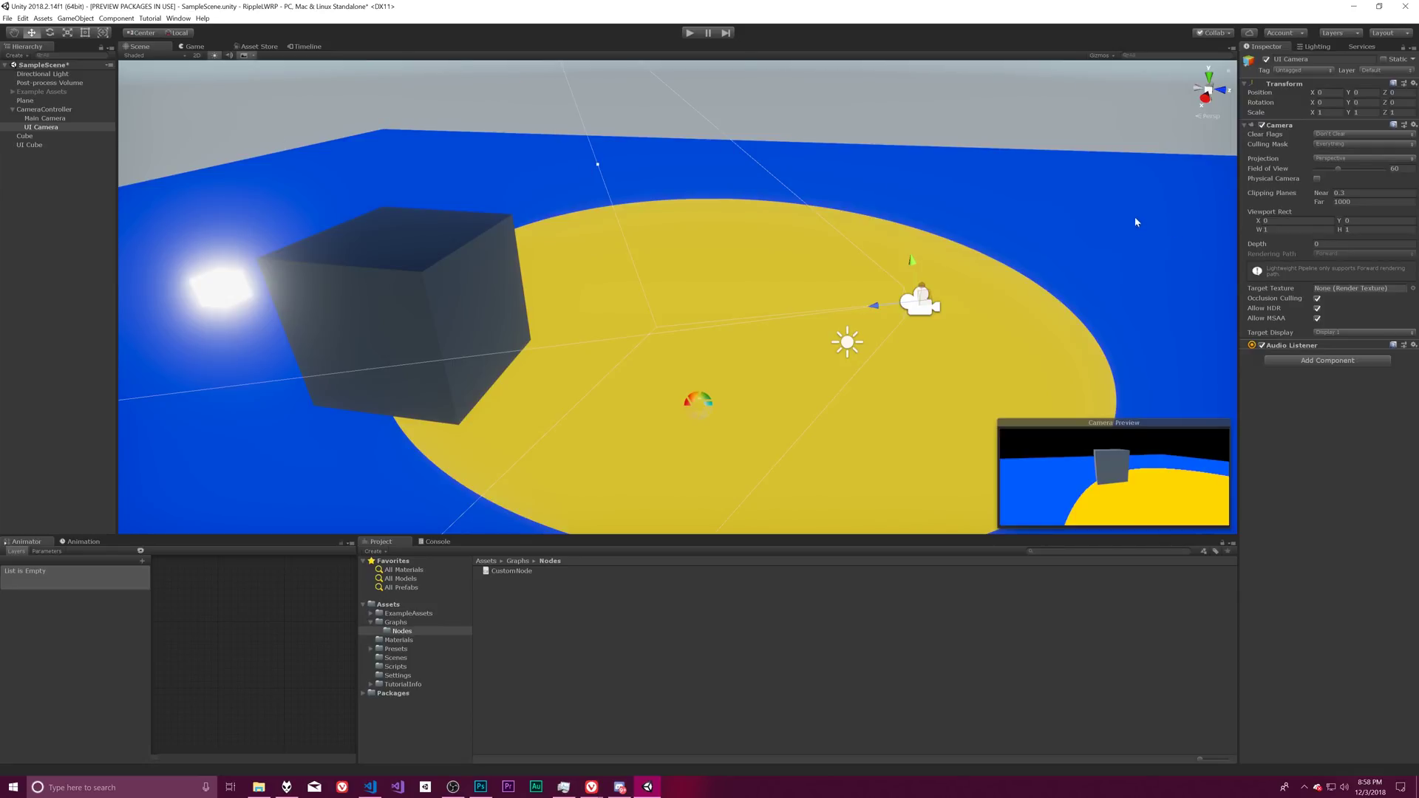
Step: Reset Main Camera's Depth to -1, enter 'UI' in User Layer 31, then check UI Cube's layers
left_click(74, 118)
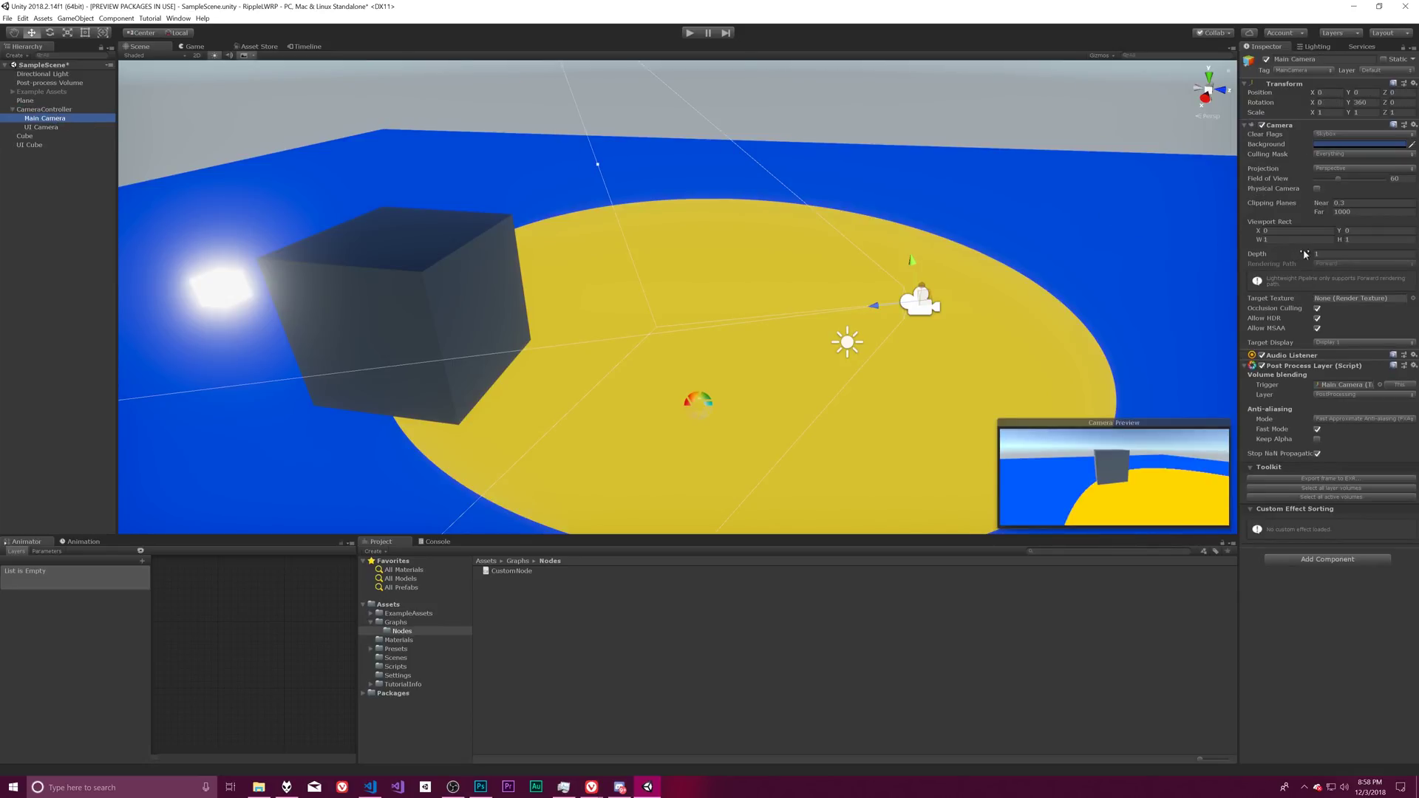
left_click(1331, 253)
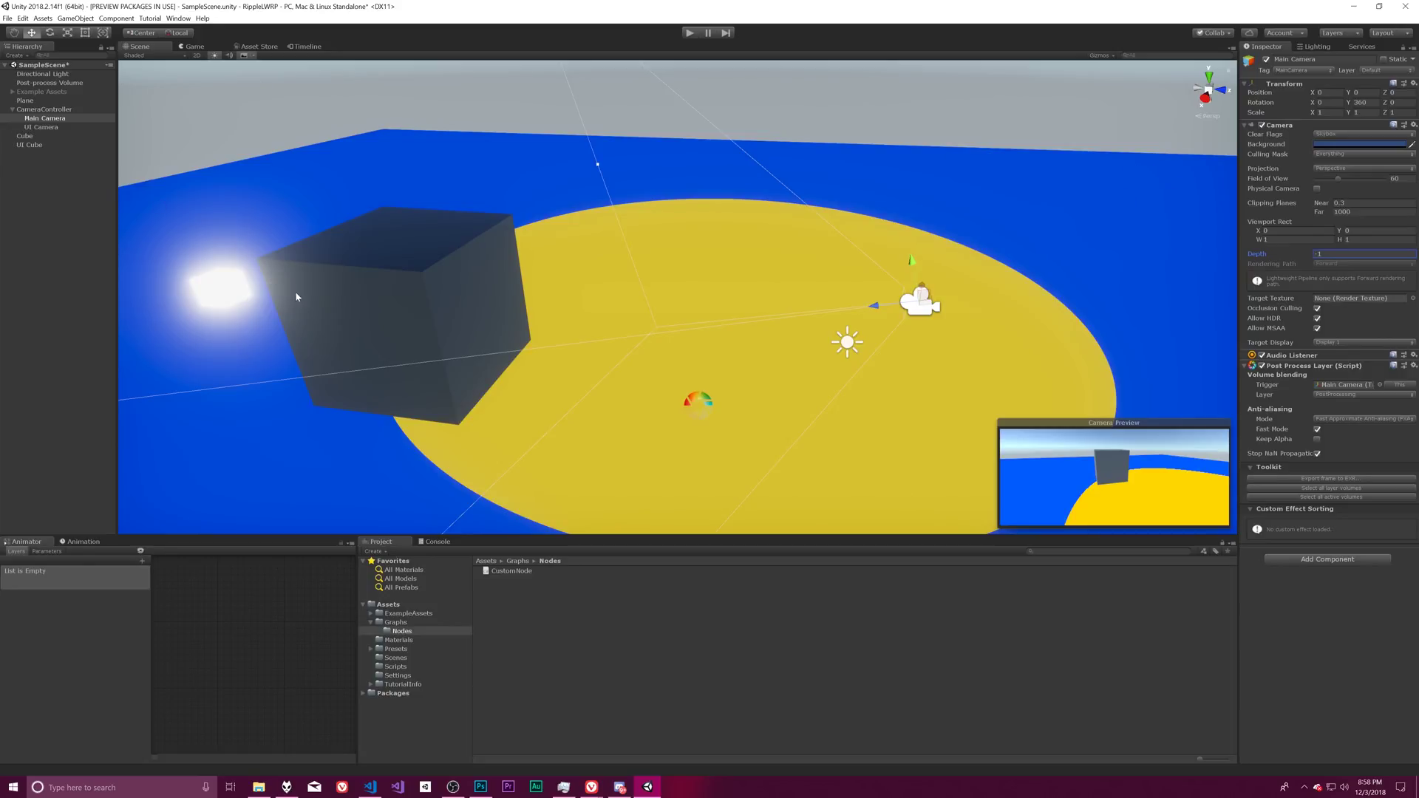
left_click(1382, 71)
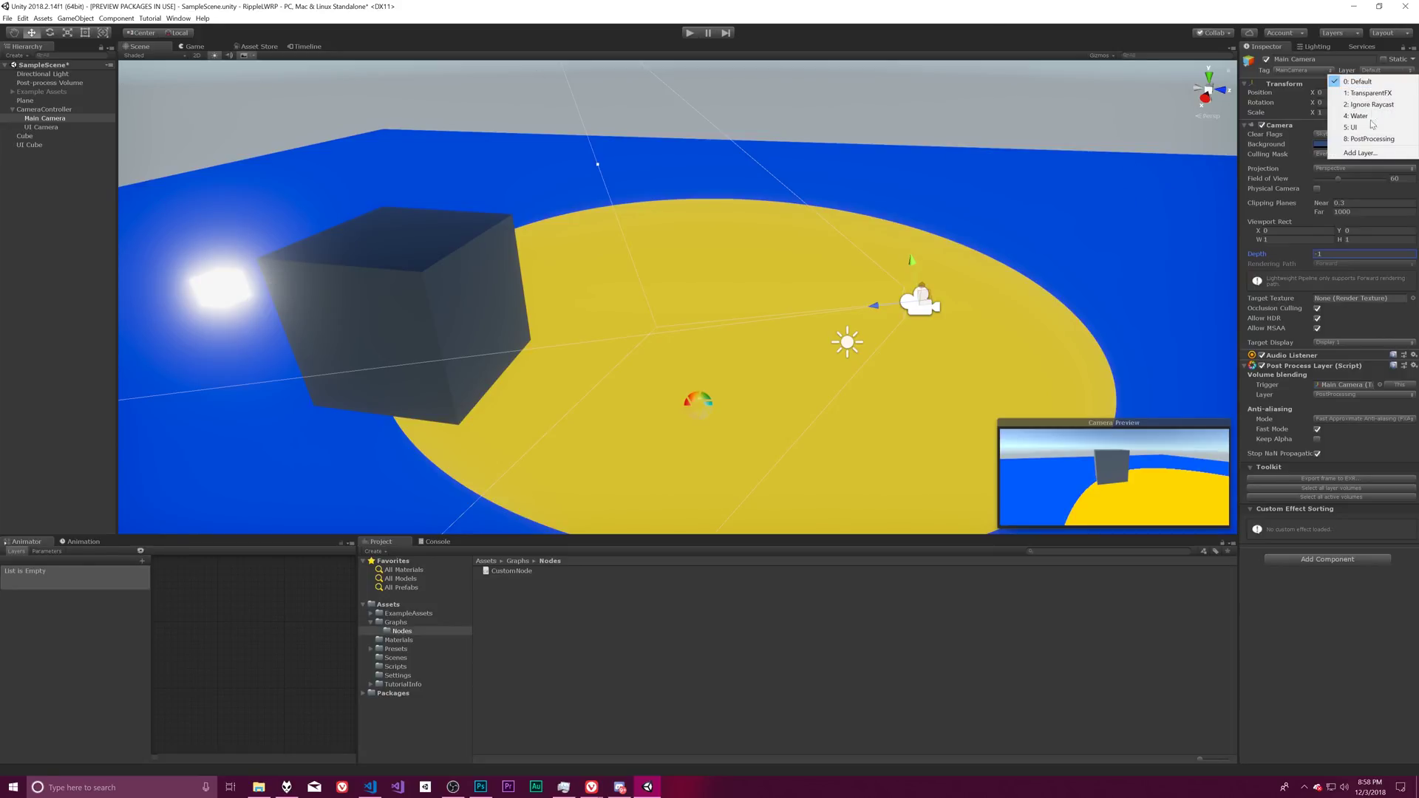
left_click(1360, 153)
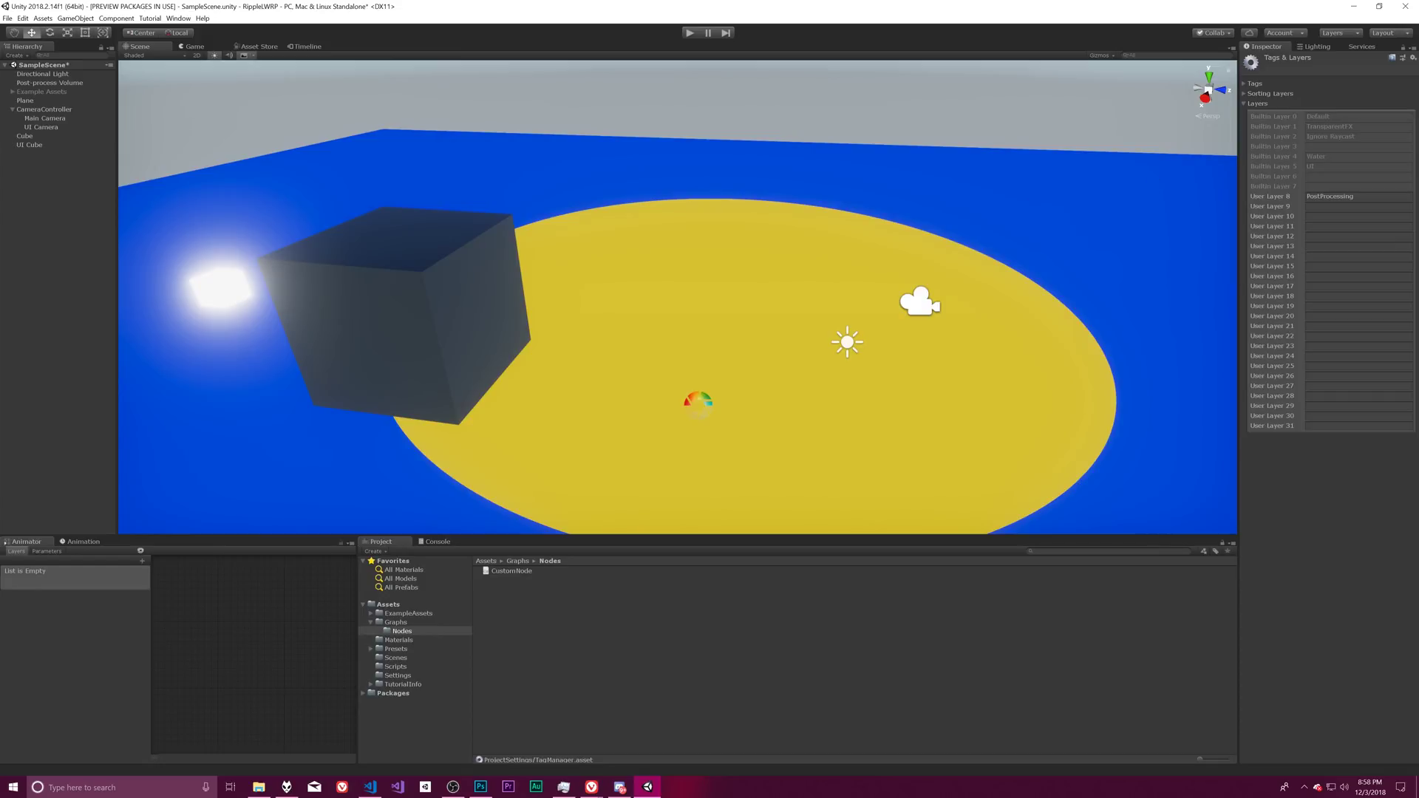
left_click(1330, 427)
type("UI")
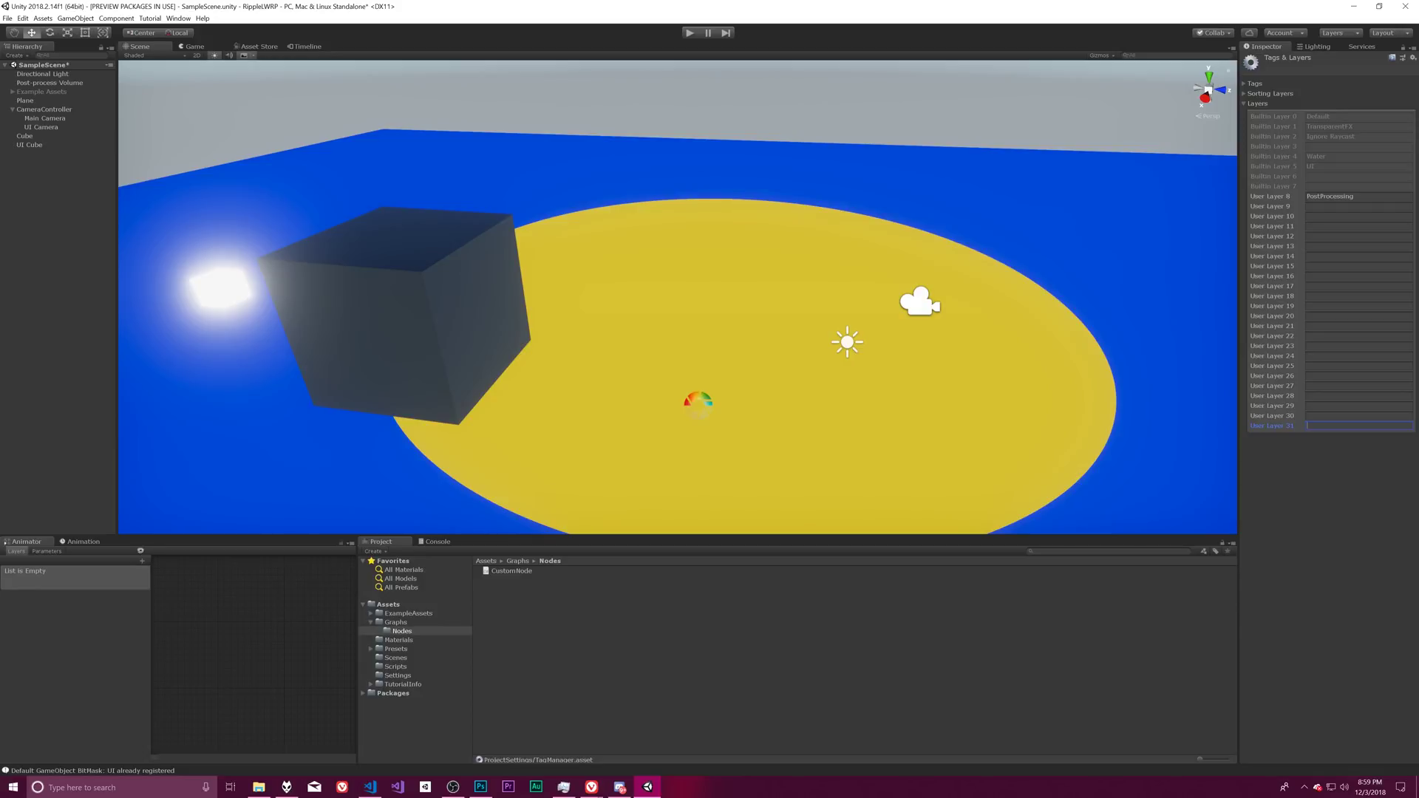
left_click(29, 145)
left_click(1374, 70)
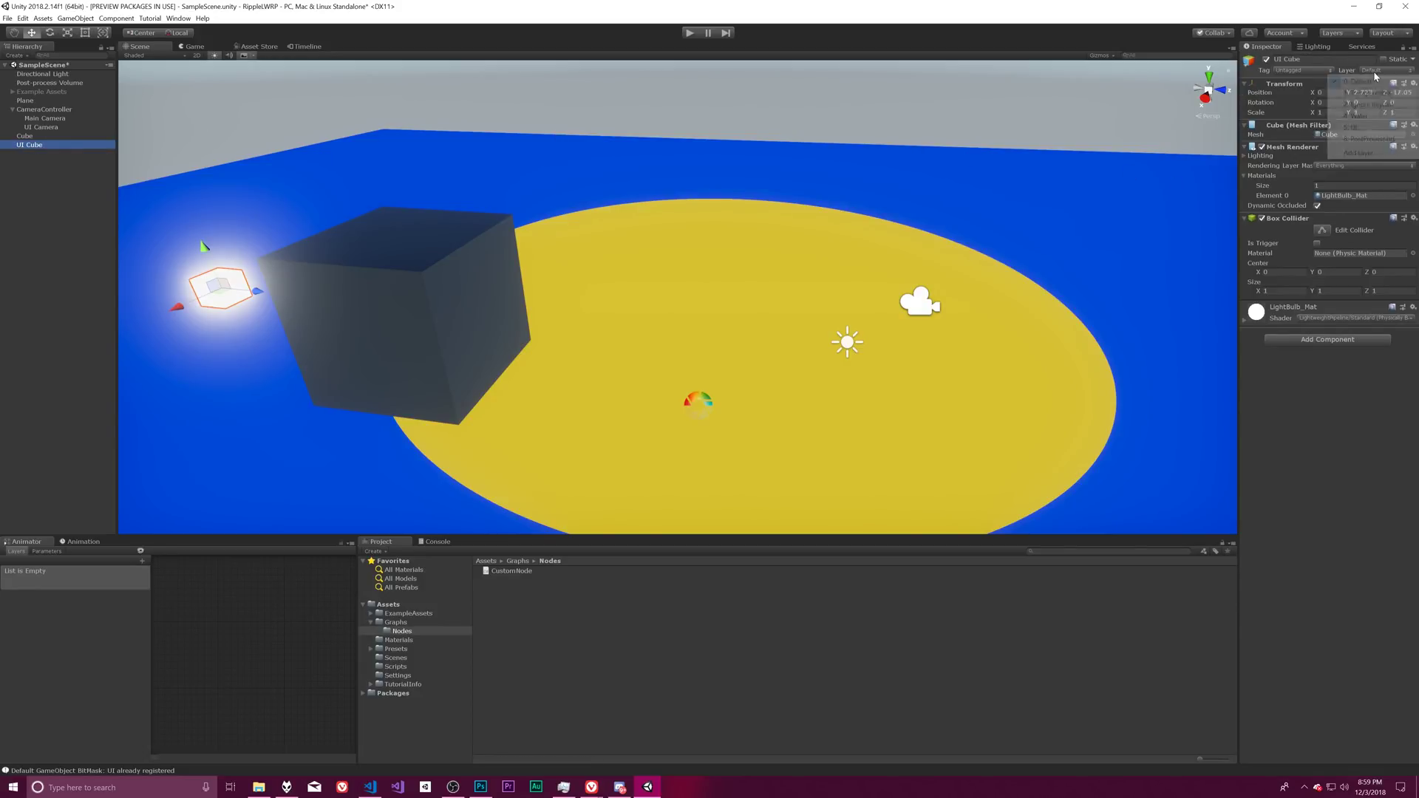
Step: Assign the UI Cube to layer 5: UI and select the UI Camera
left_click(1363, 138)
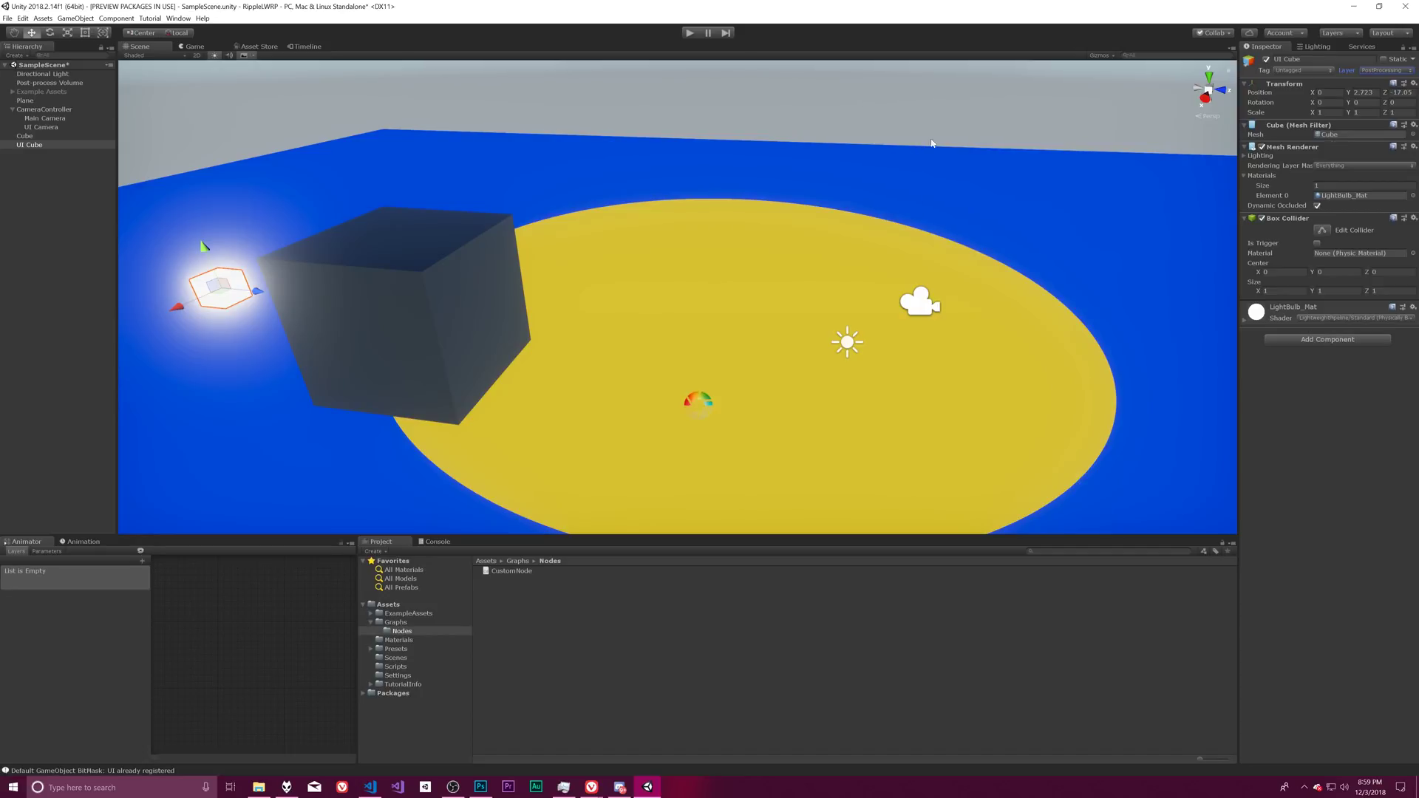
left_click(1379, 69)
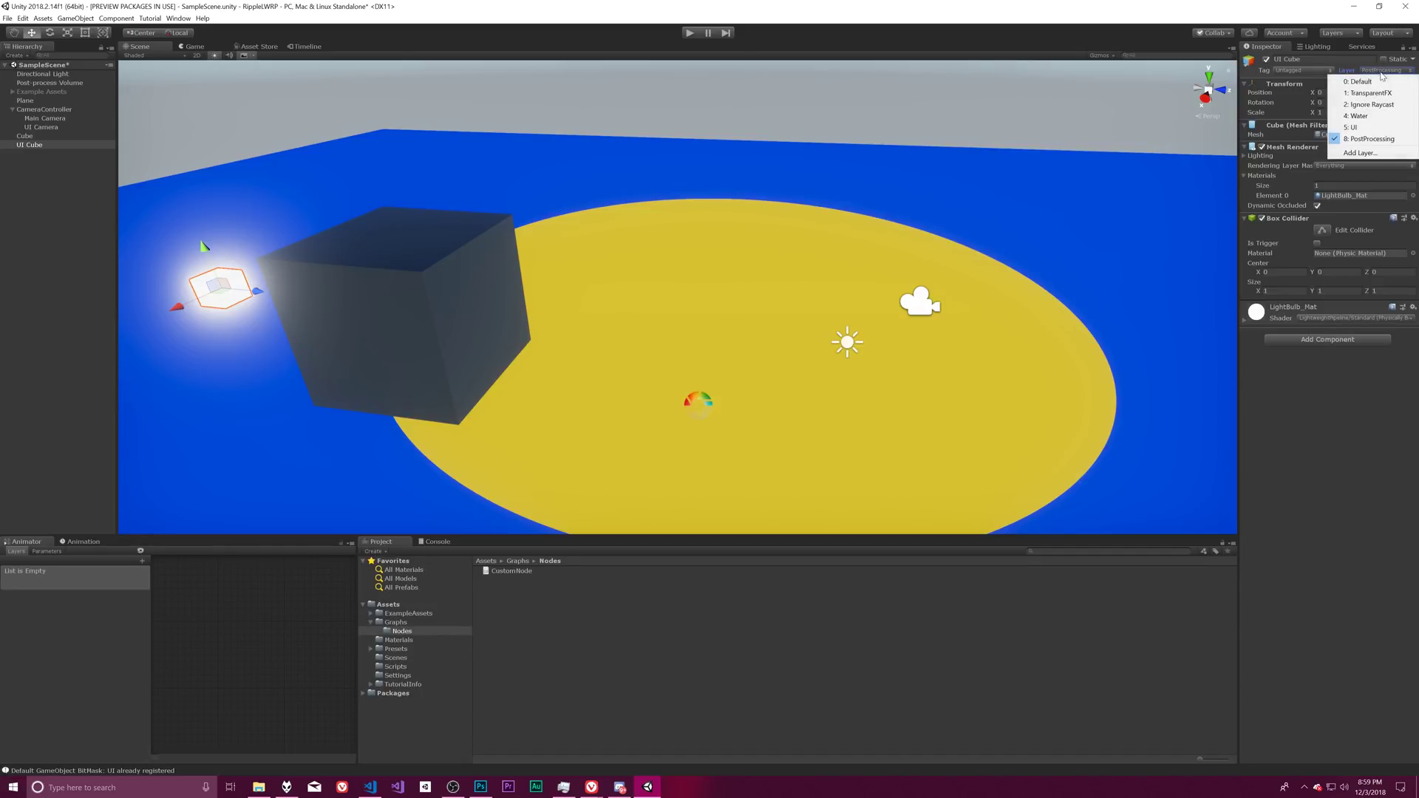
left_click(1364, 127)
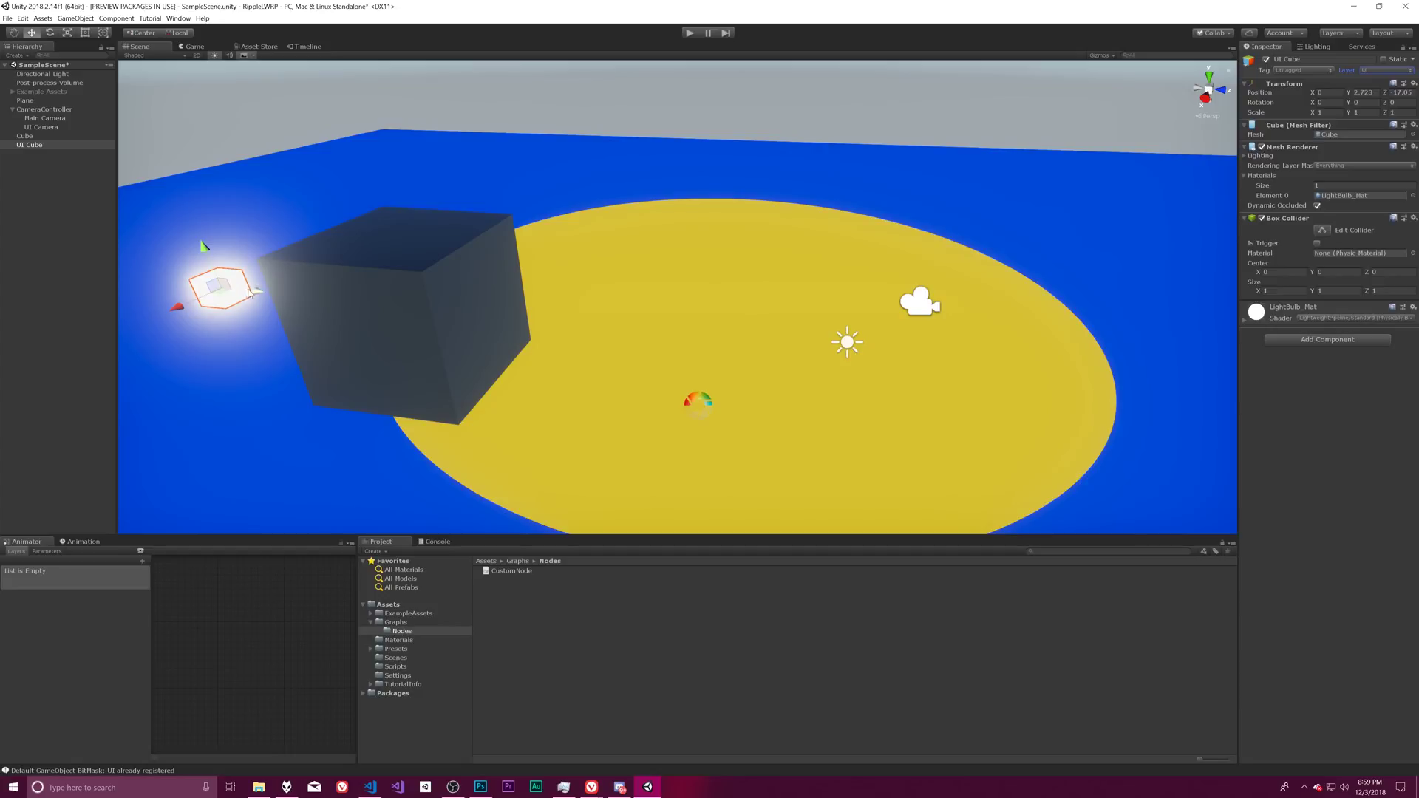
left_click(45, 127)
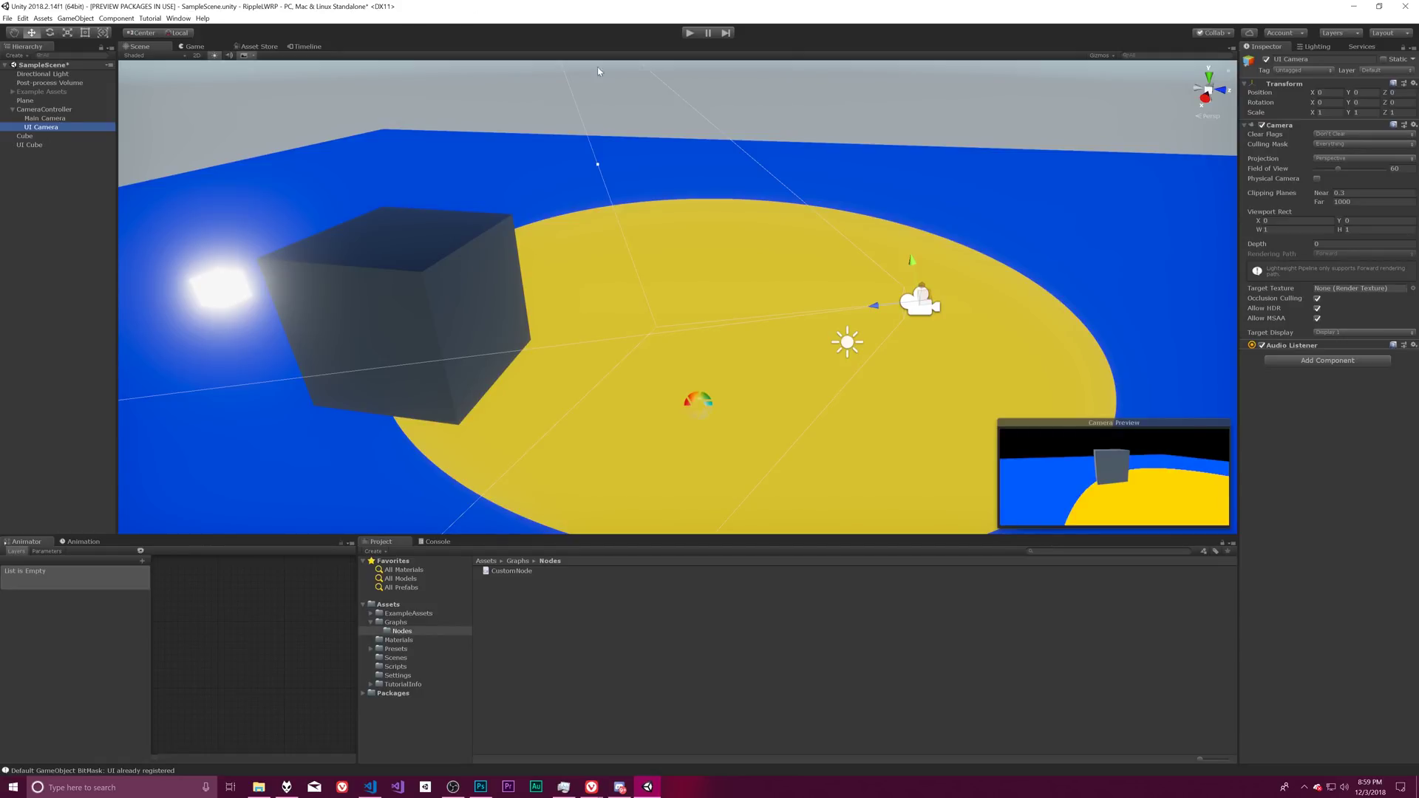
Step: Clear the UI Camera's Culling Mask to Nothing, then enable only the UI layer
left_click(1344, 144)
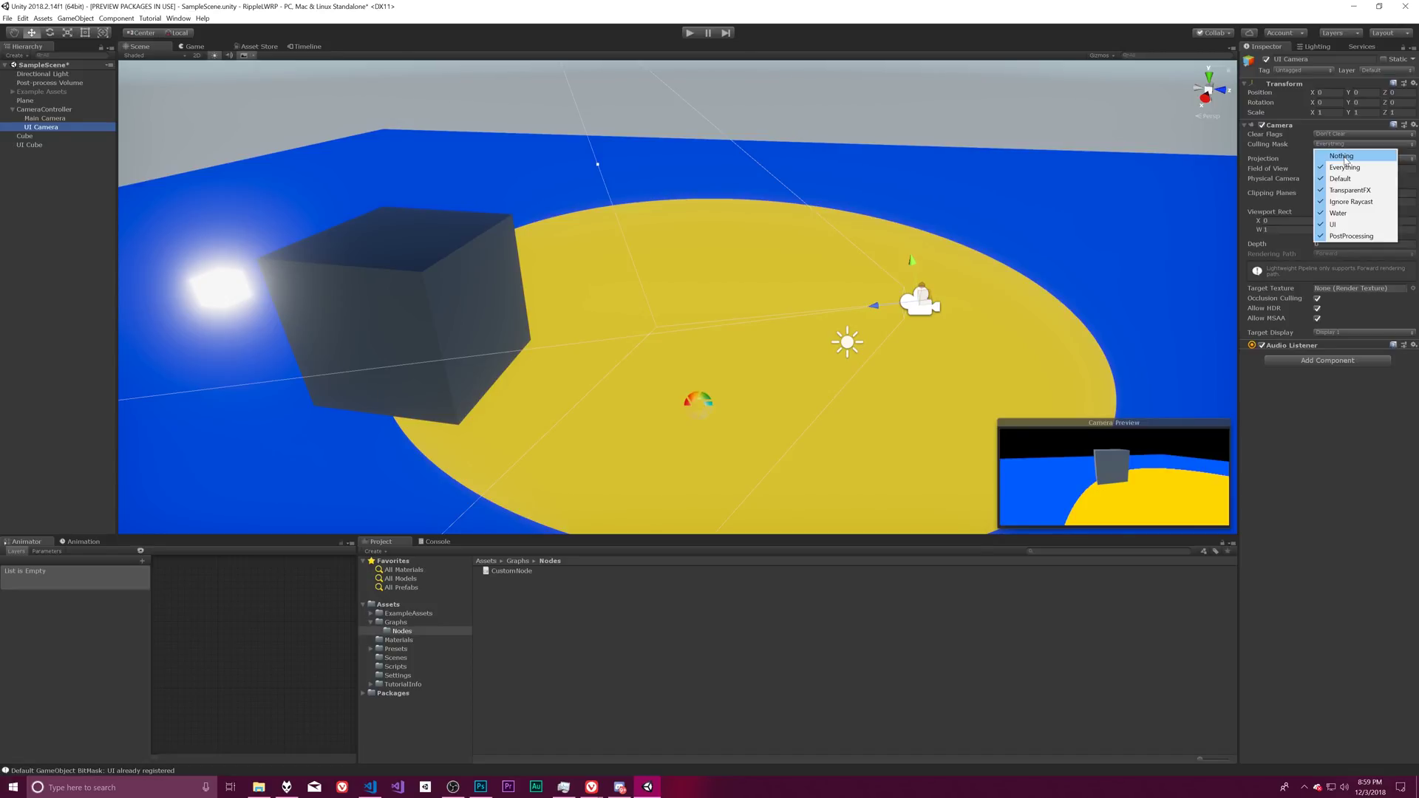
left_click(1347, 156)
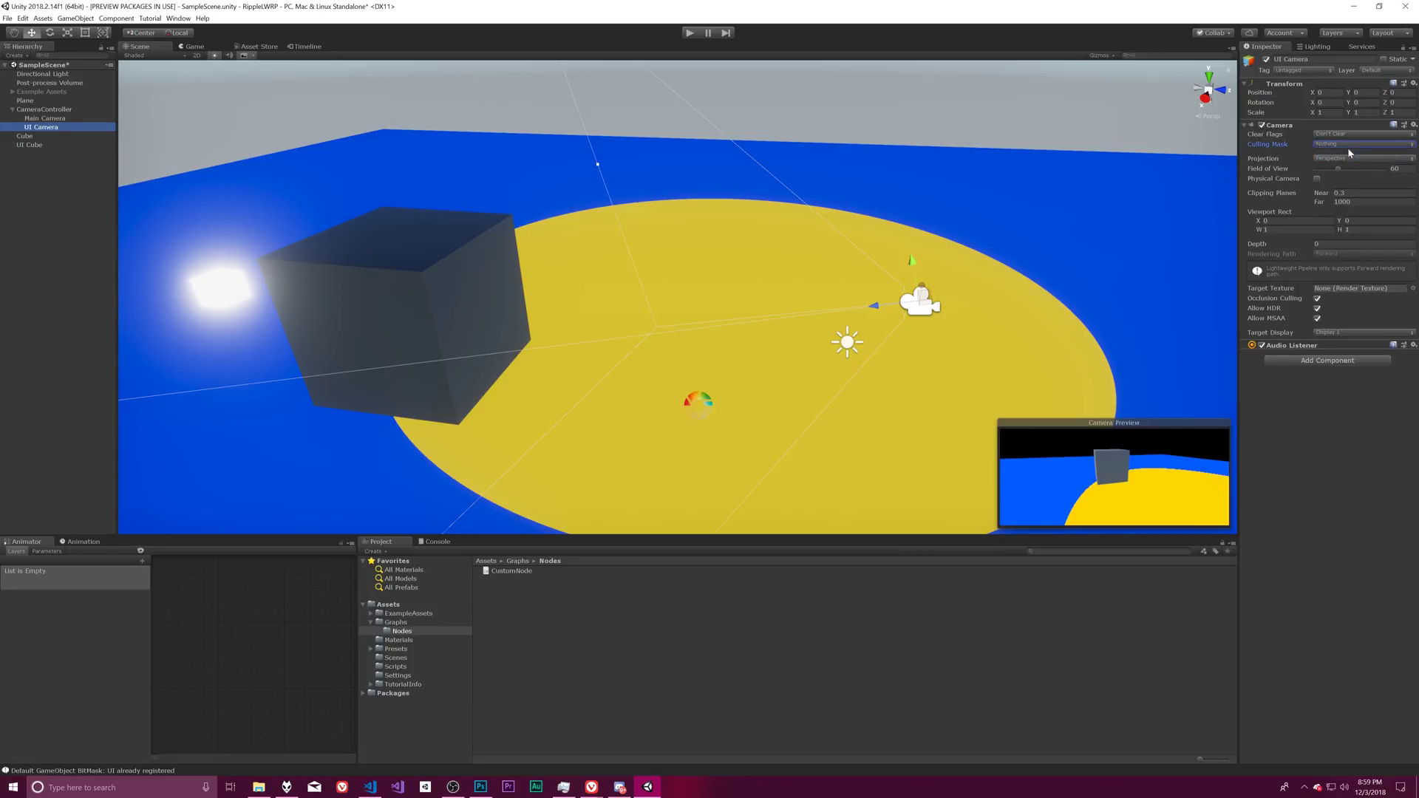
left_click(1349, 152)
left_click(1340, 222)
Step: Compare the Main Camera and UI Camera settings, then start Play mode
left_click(44, 118)
left_click(47, 127)
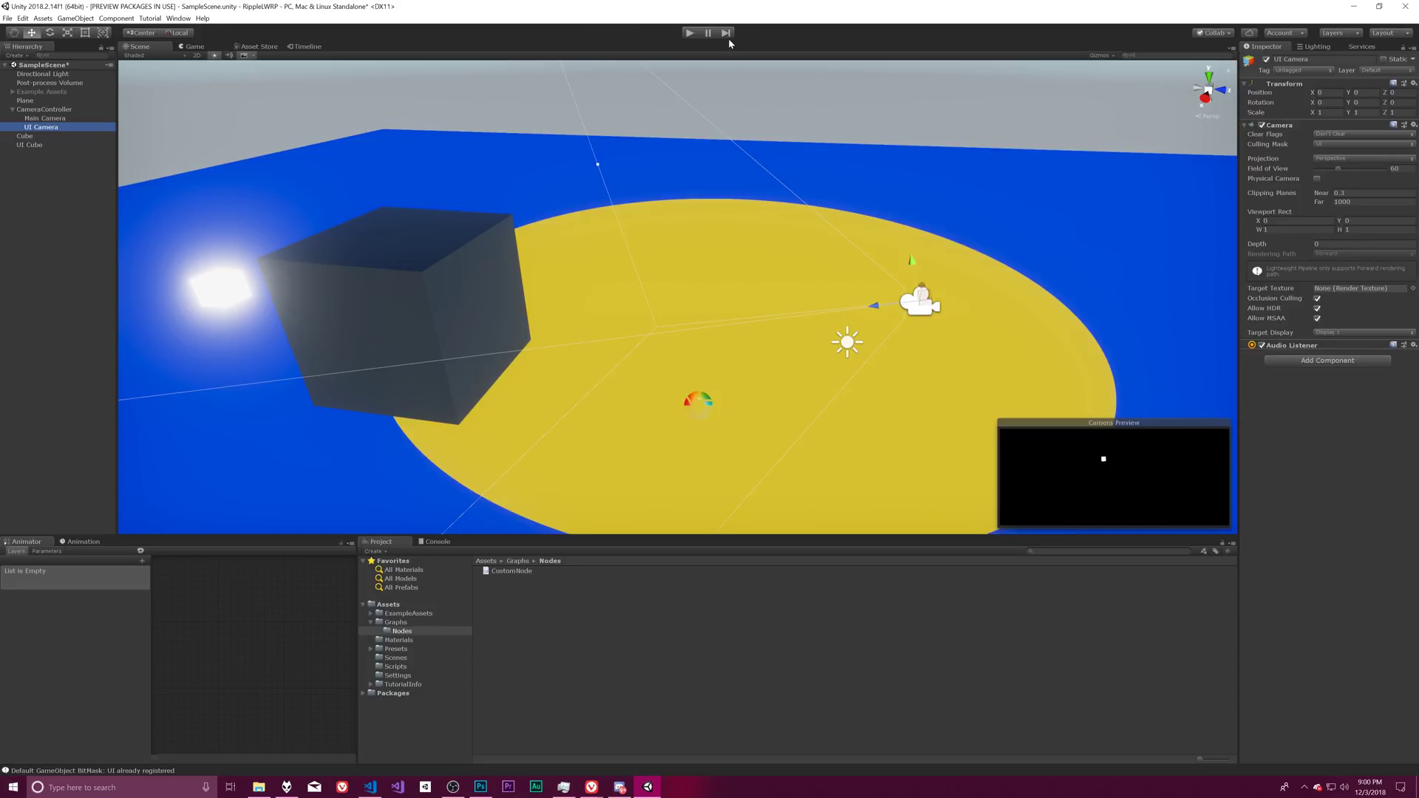
left_click(690, 33)
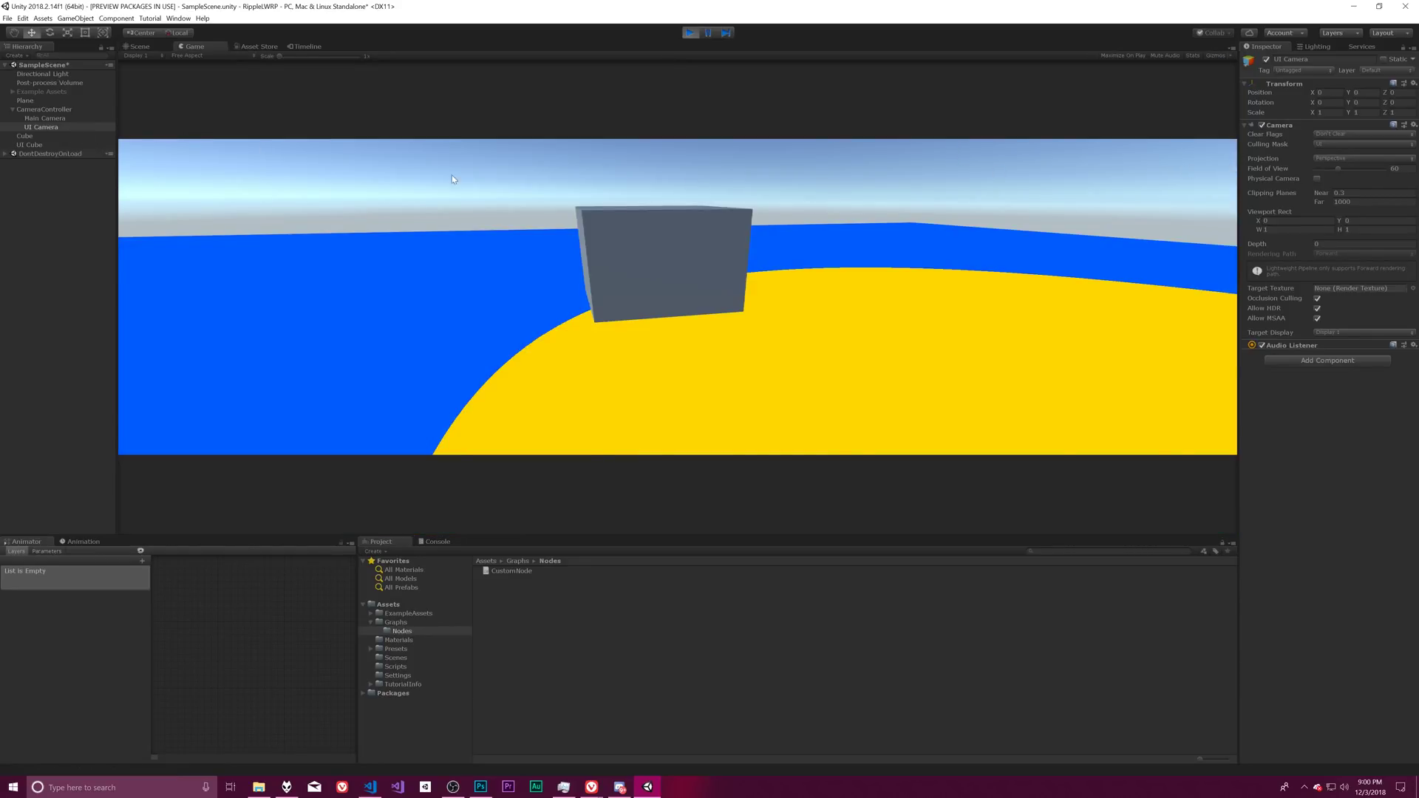
Step: Inspect Main Camera, Cube, UI Camera and UI Cube during play, then stop the game
left_click(45, 119)
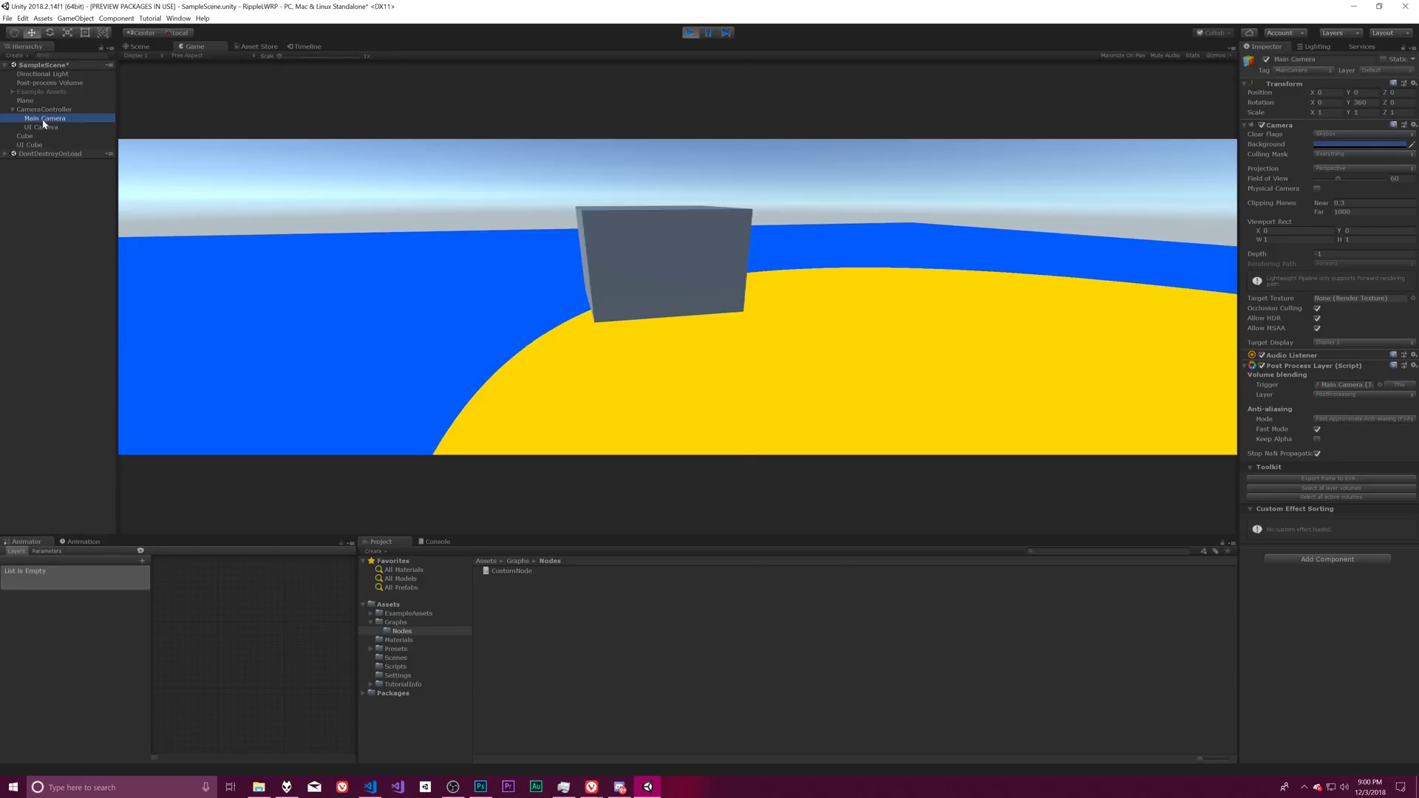
left_click(25, 137)
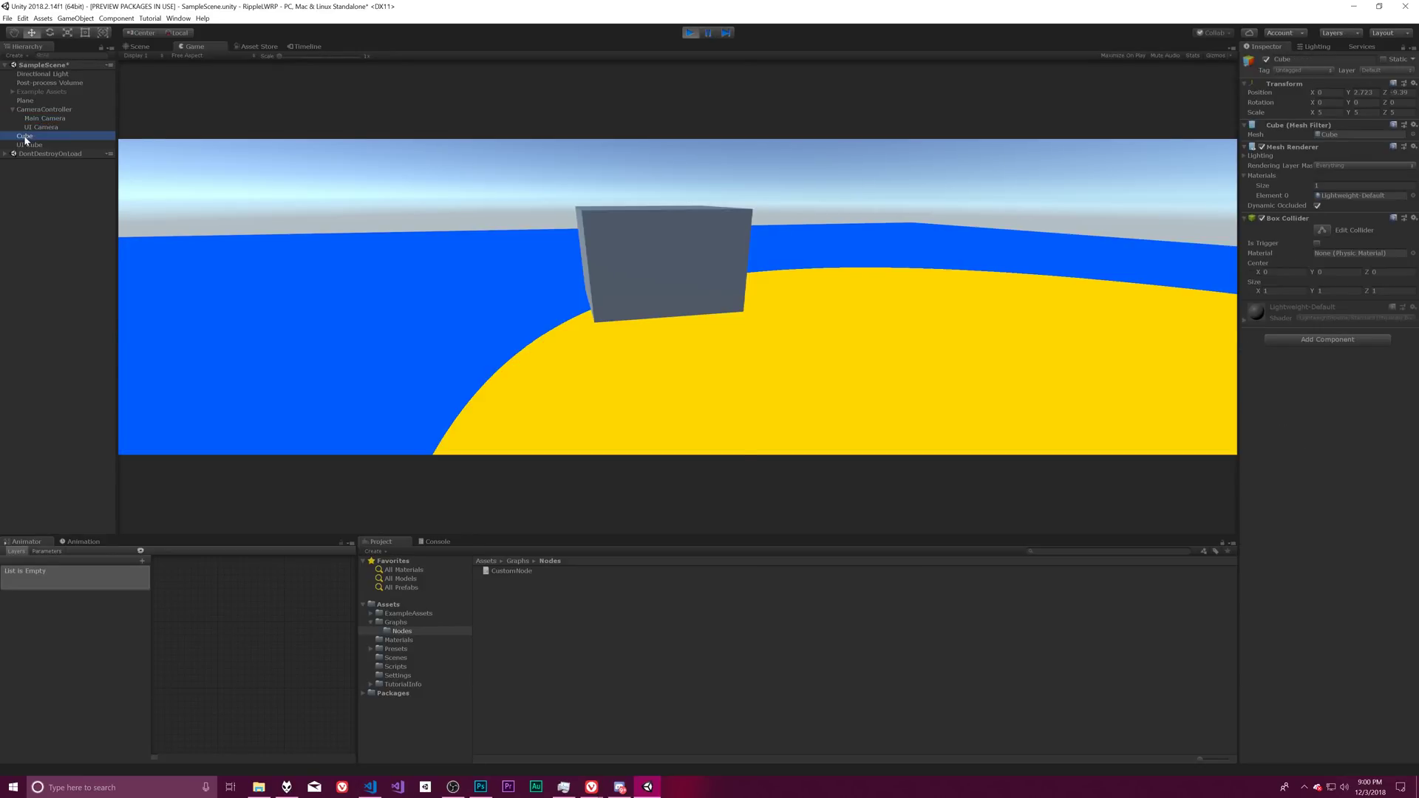
left_click(31, 130)
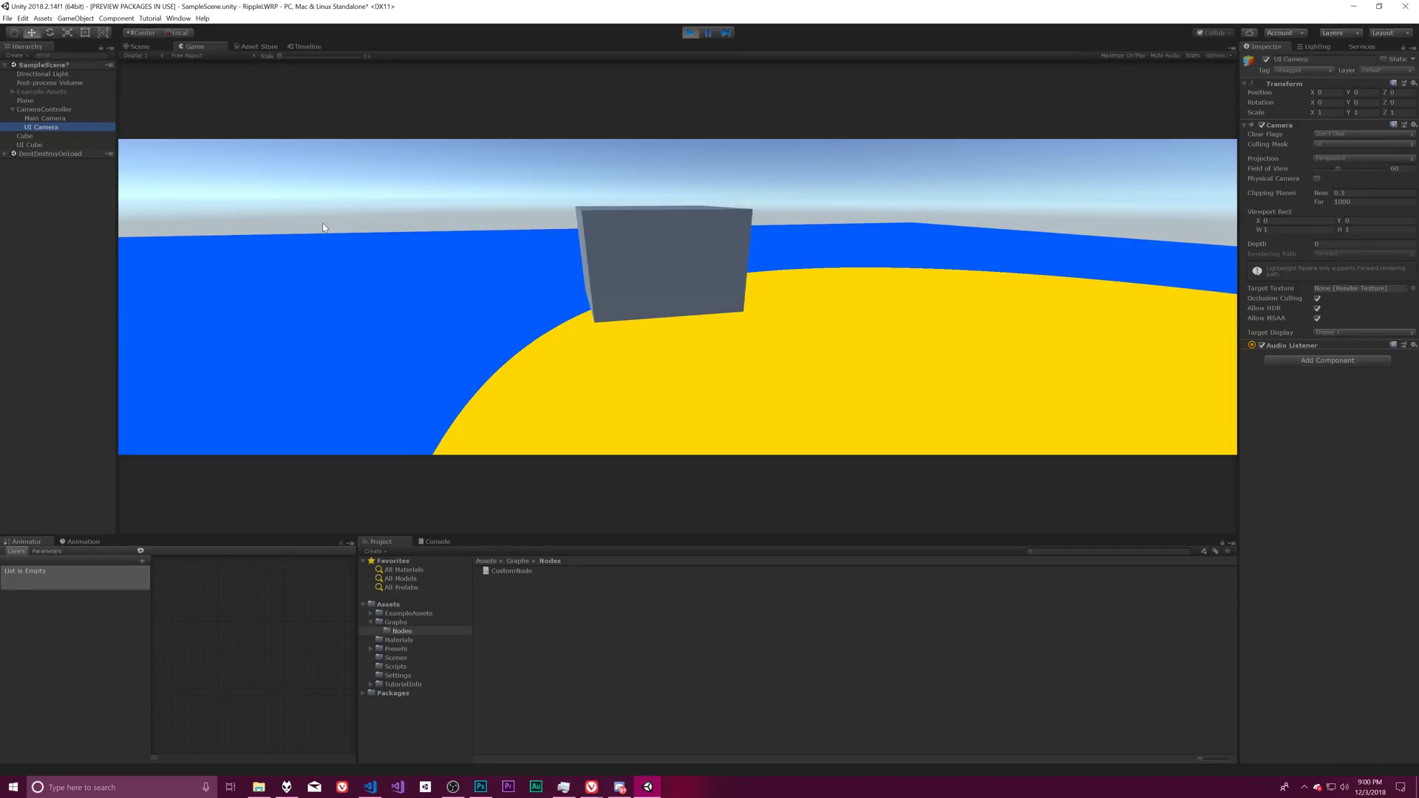
left_click(45, 145)
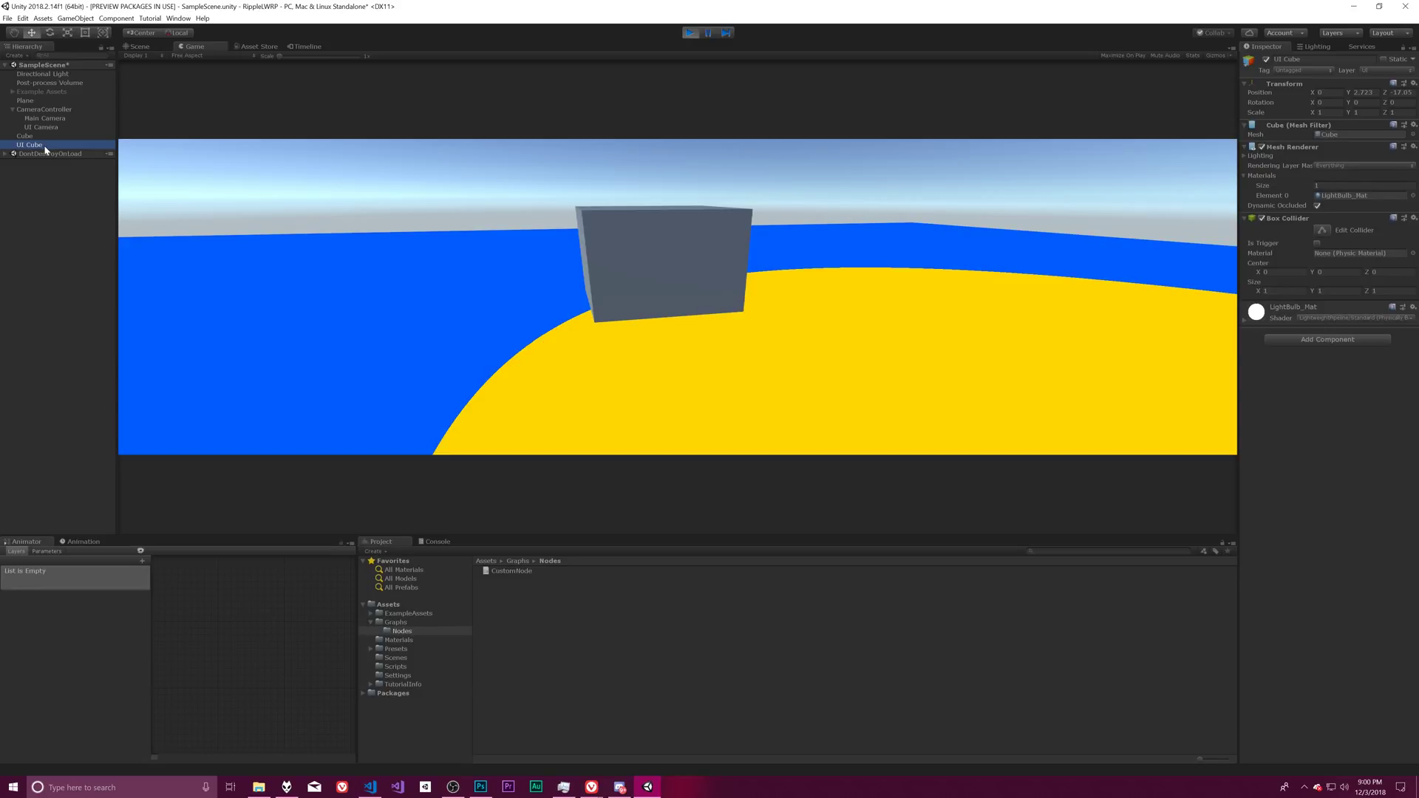
left_click(43, 128)
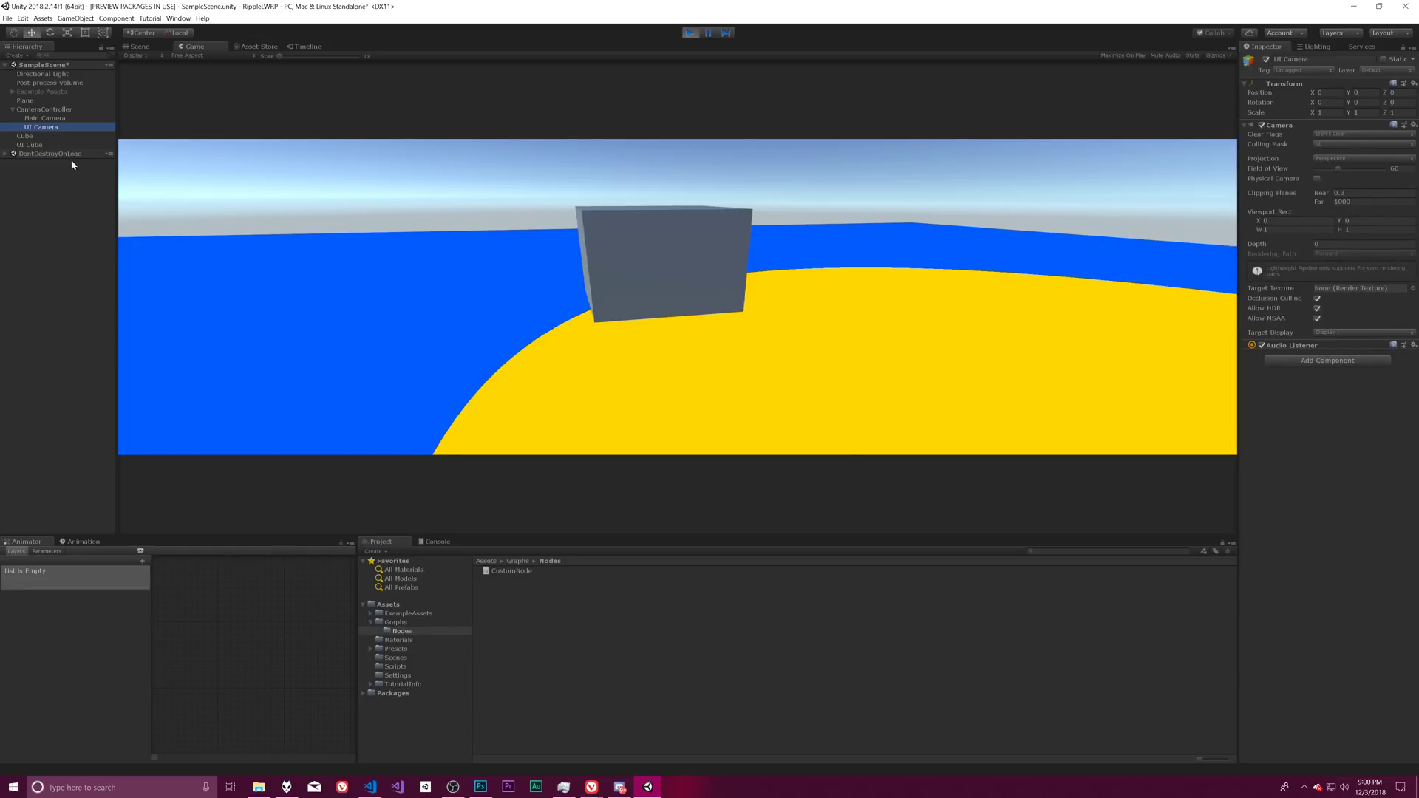
left_click(46, 118)
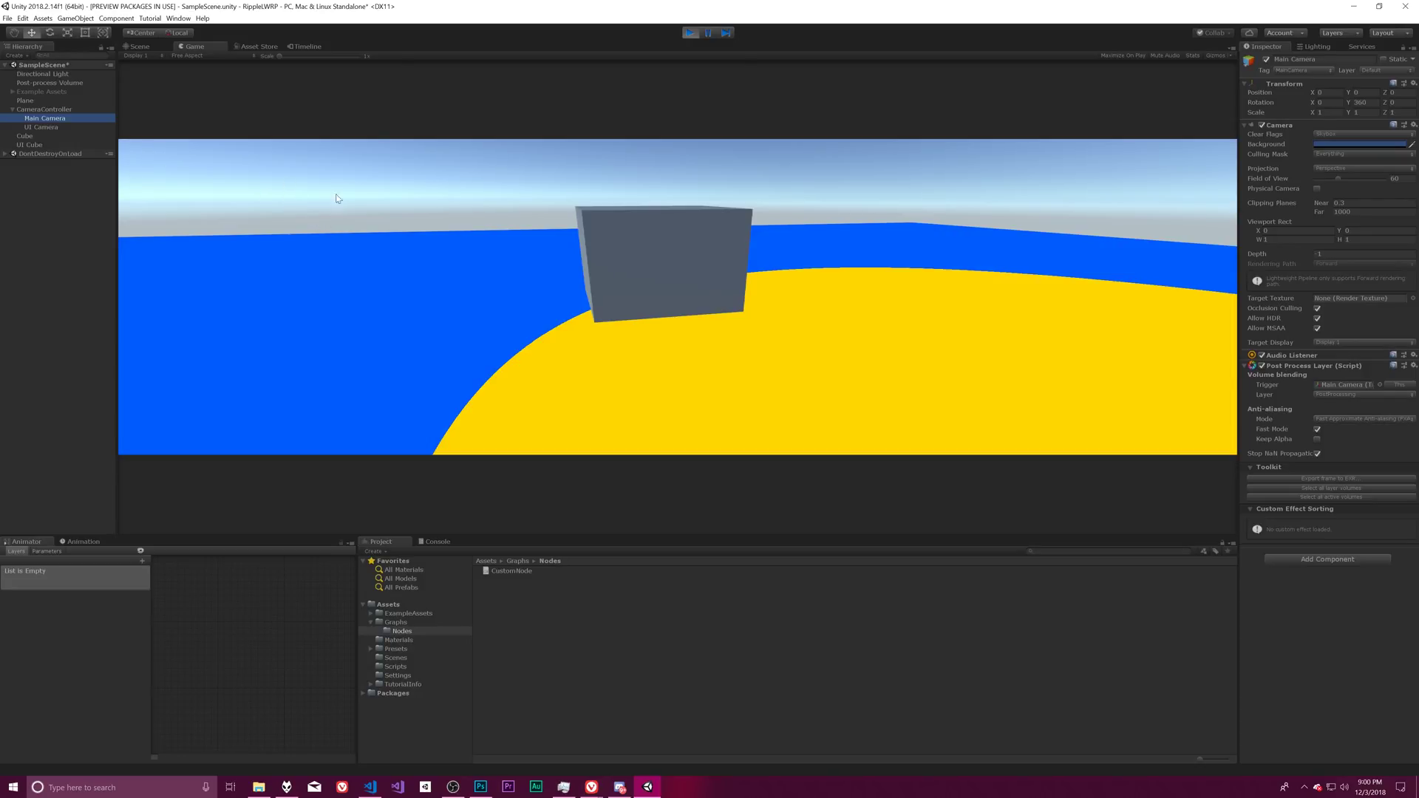
left_click(690, 33)
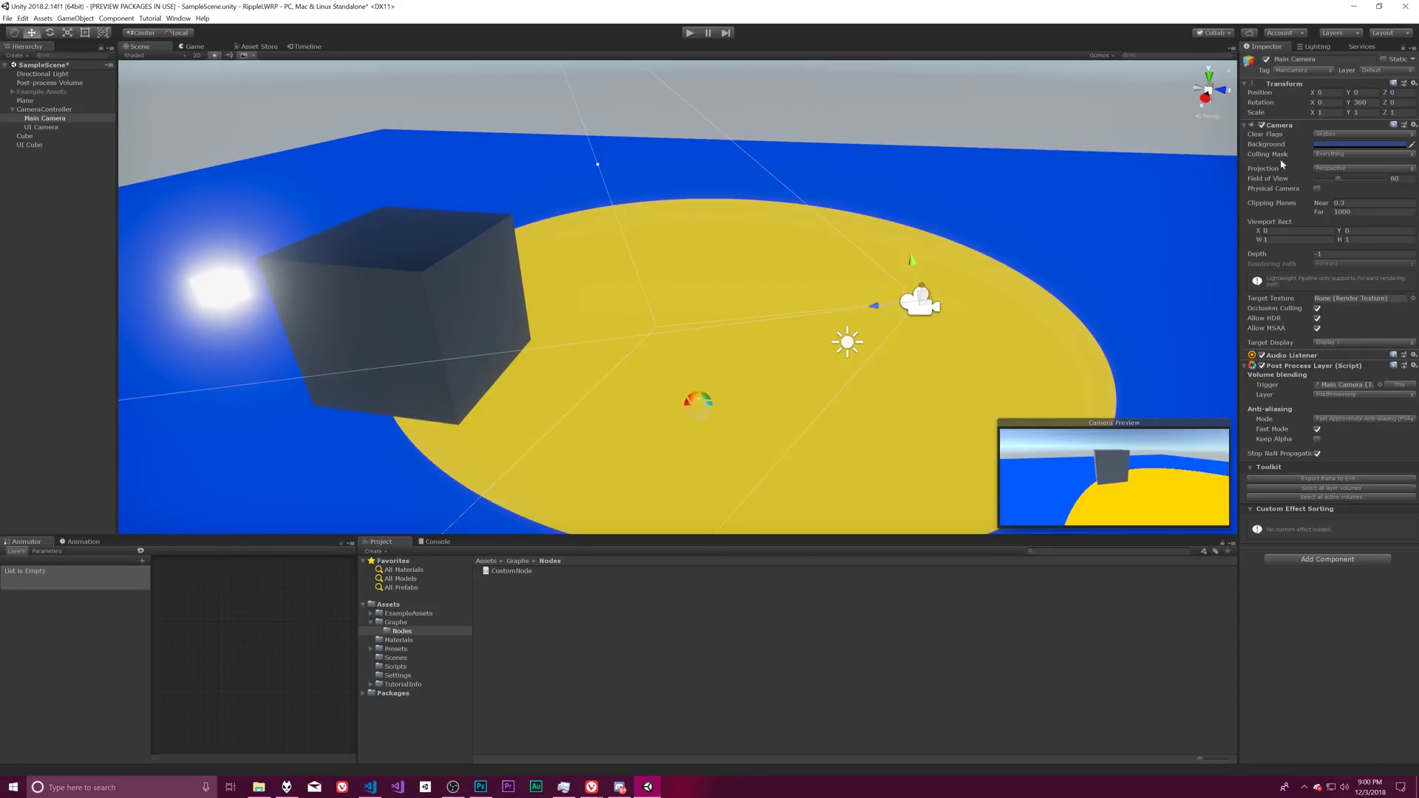
left_click(1343, 156)
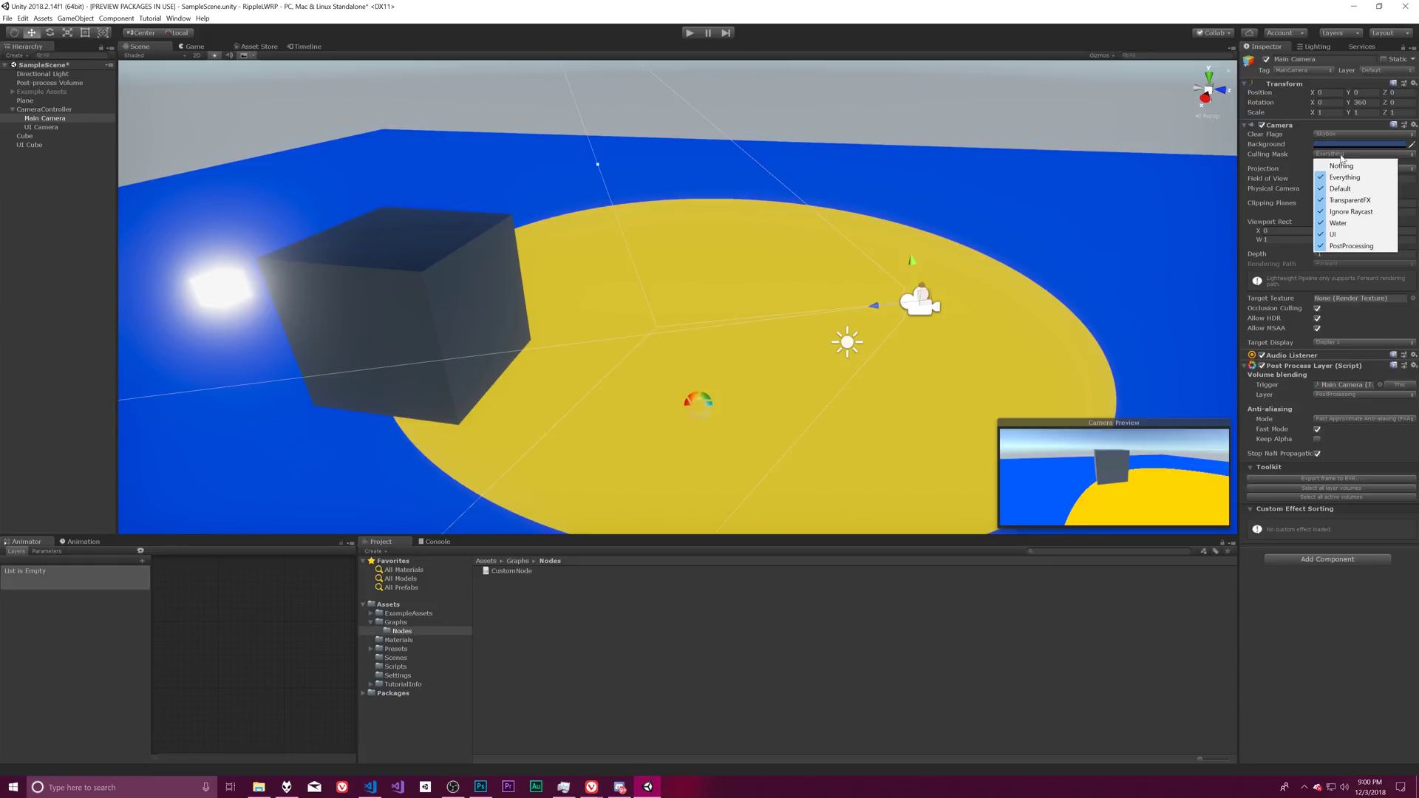
left_click(1351, 237)
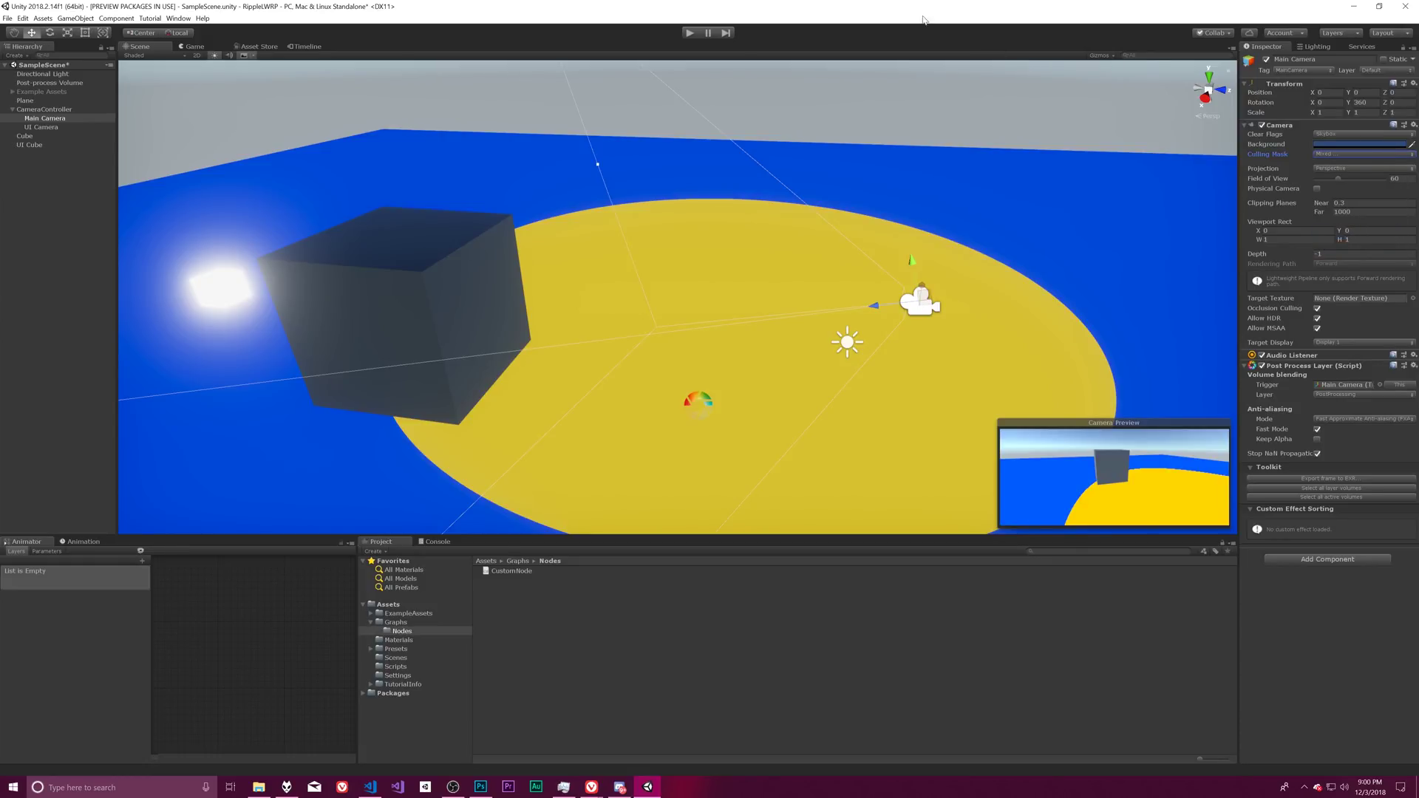
left_click(689, 33)
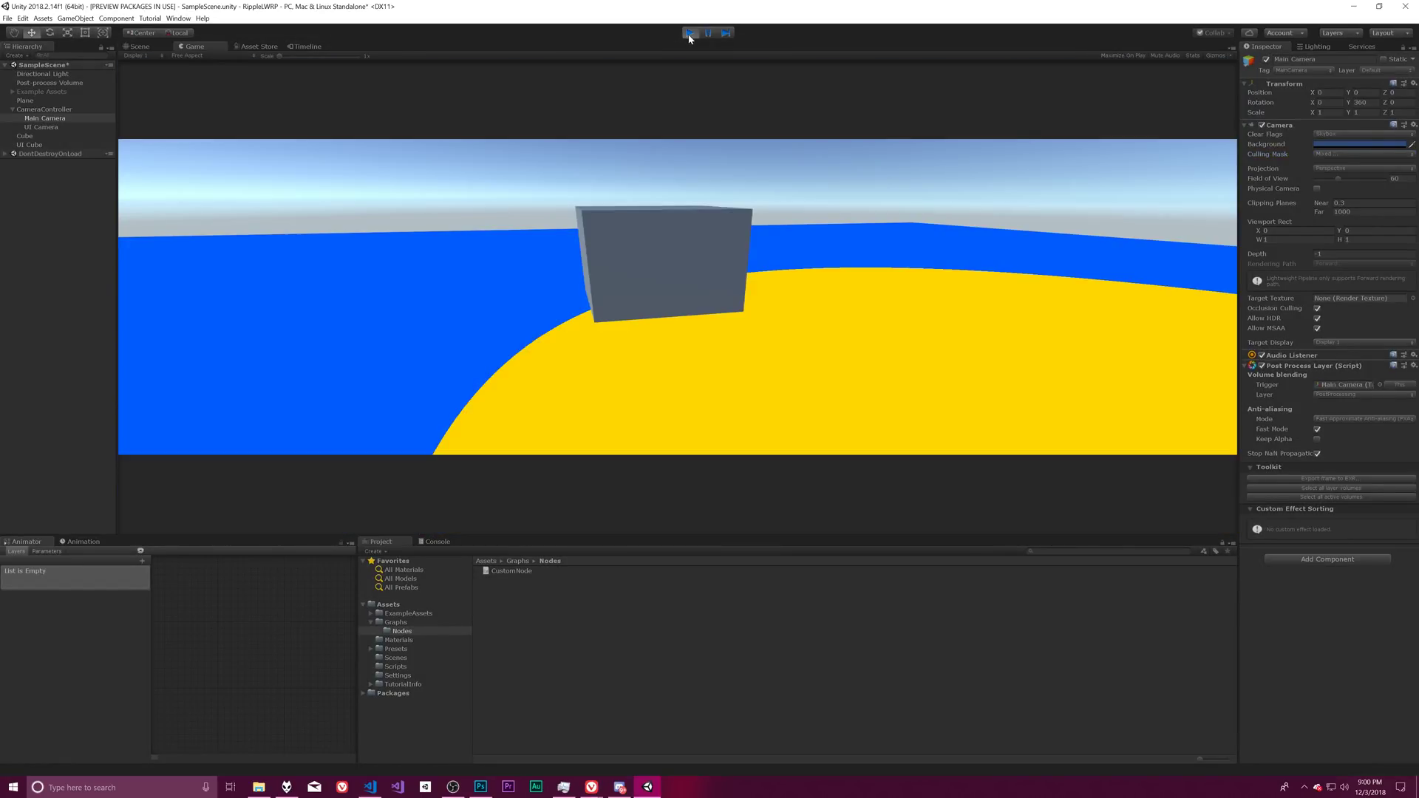
left_click(690, 33)
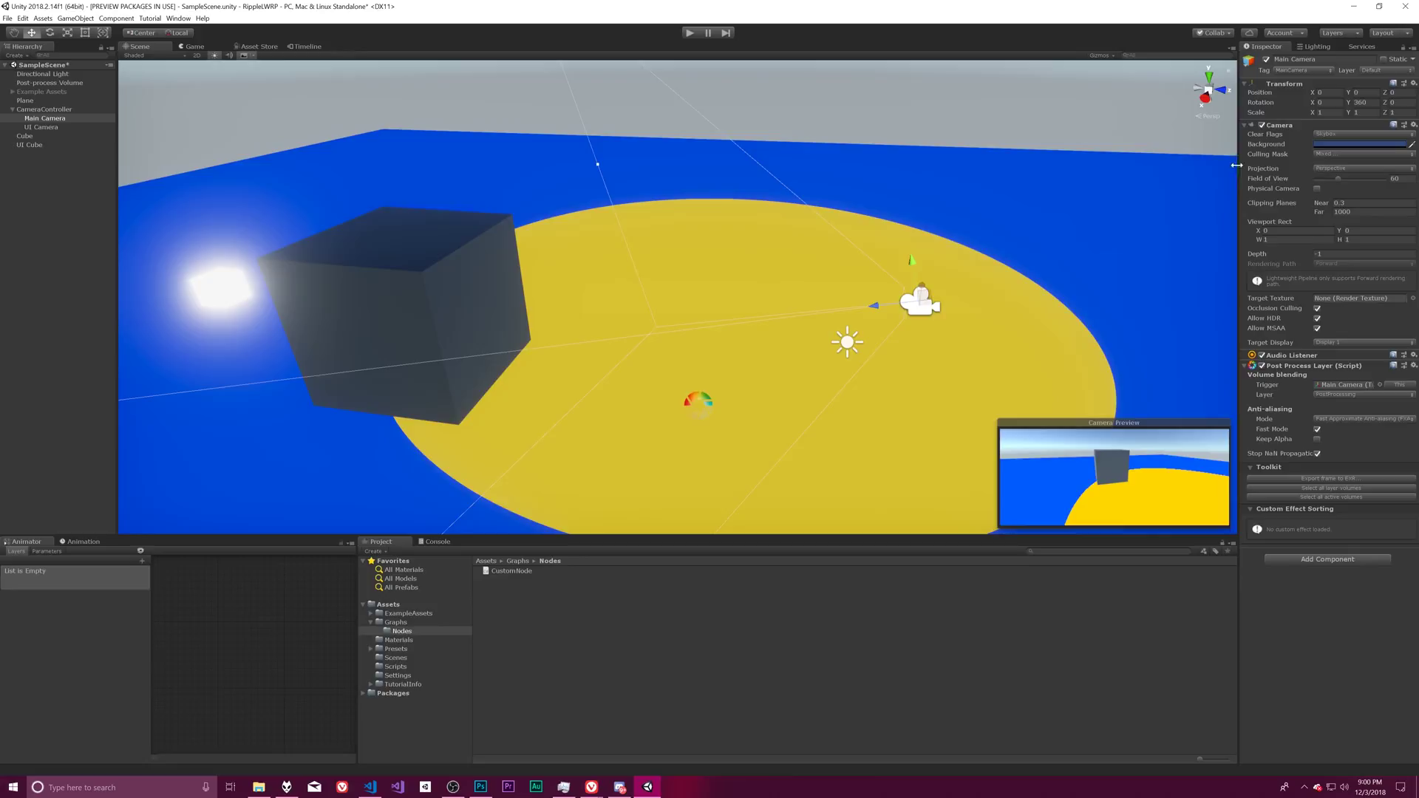
left_click(1349, 156)
left_click(1346, 171)
left_click(40, 127)
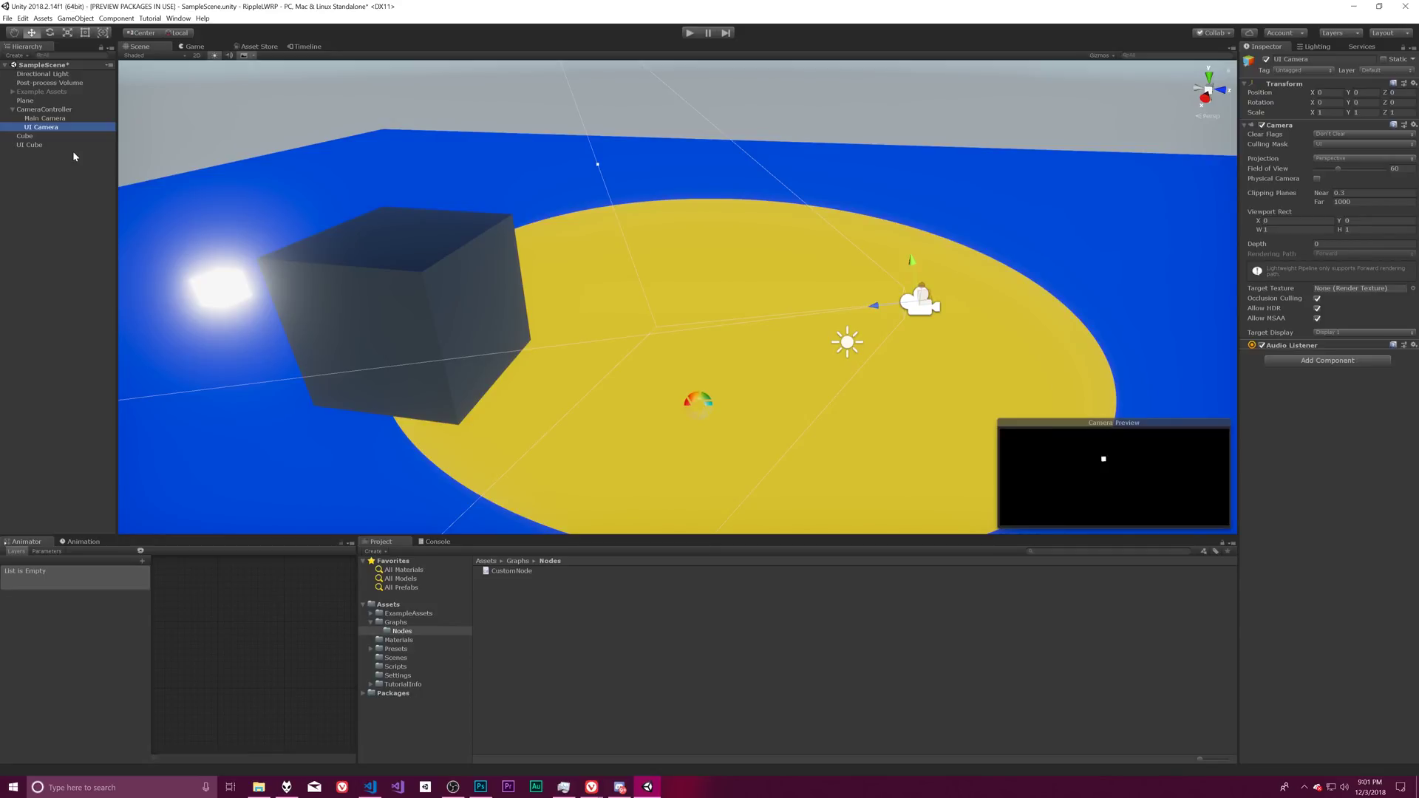
Step: Remove the UI Camera's Audio Listener component and view its Clear Flags options
right_click(1293, 345)
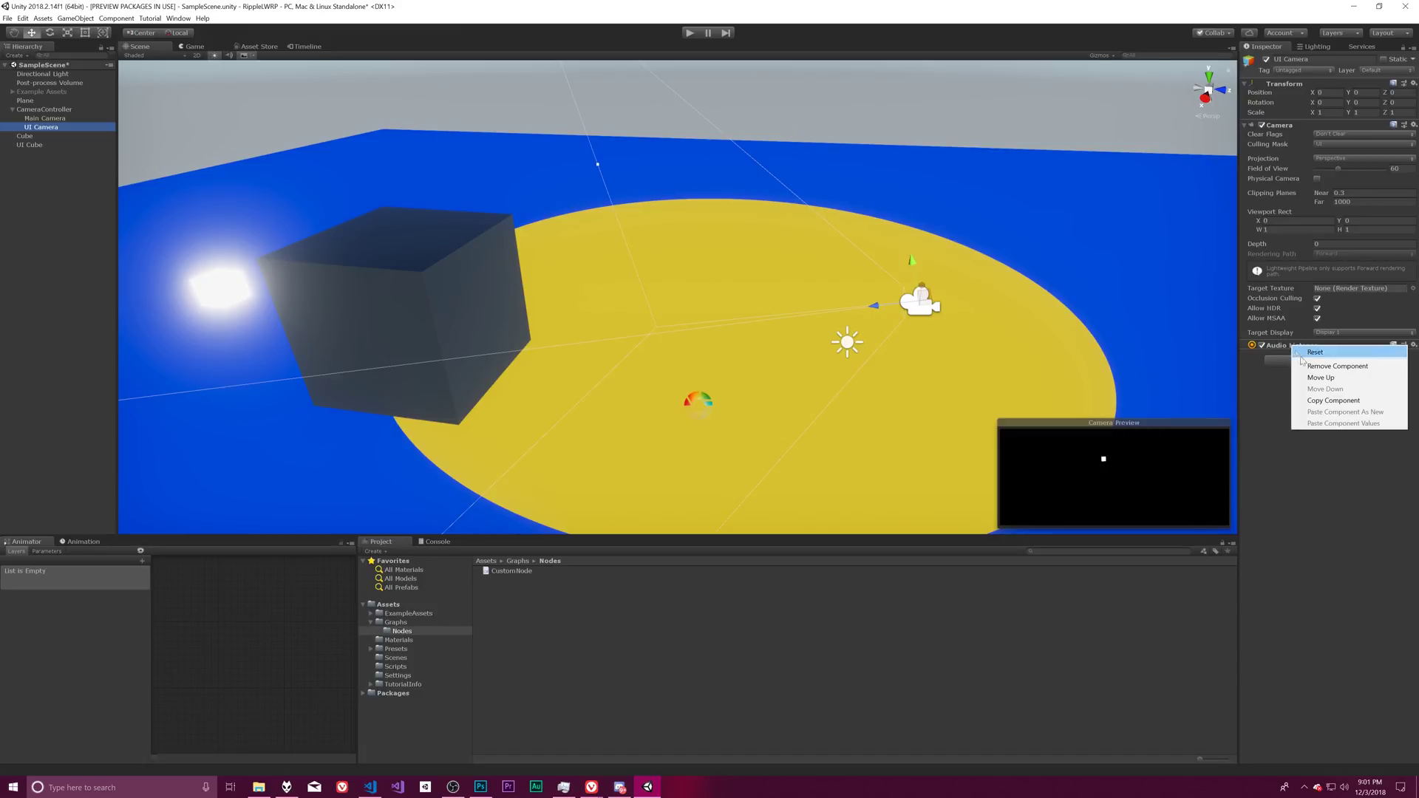
left_click(1315, 368)
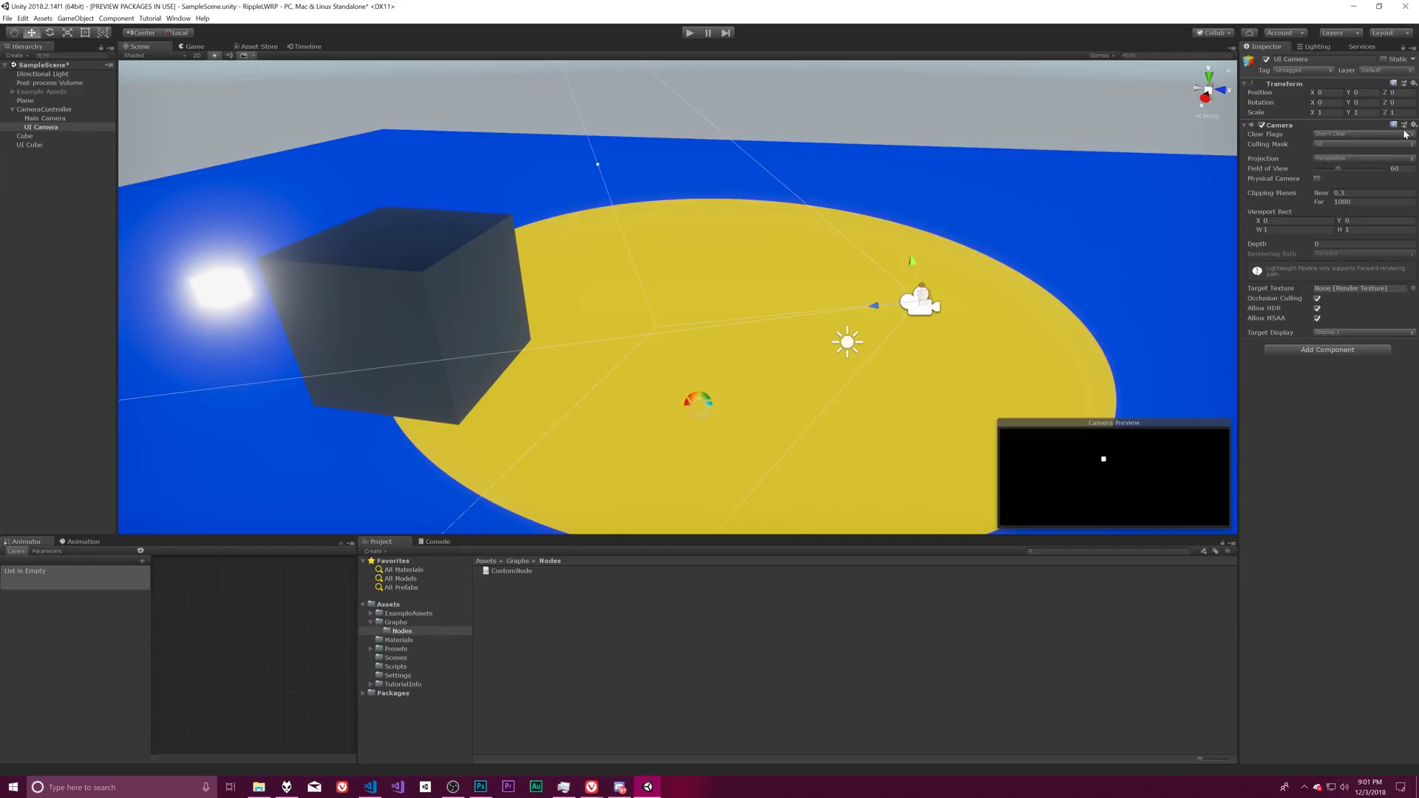
left_click(1346, 134)
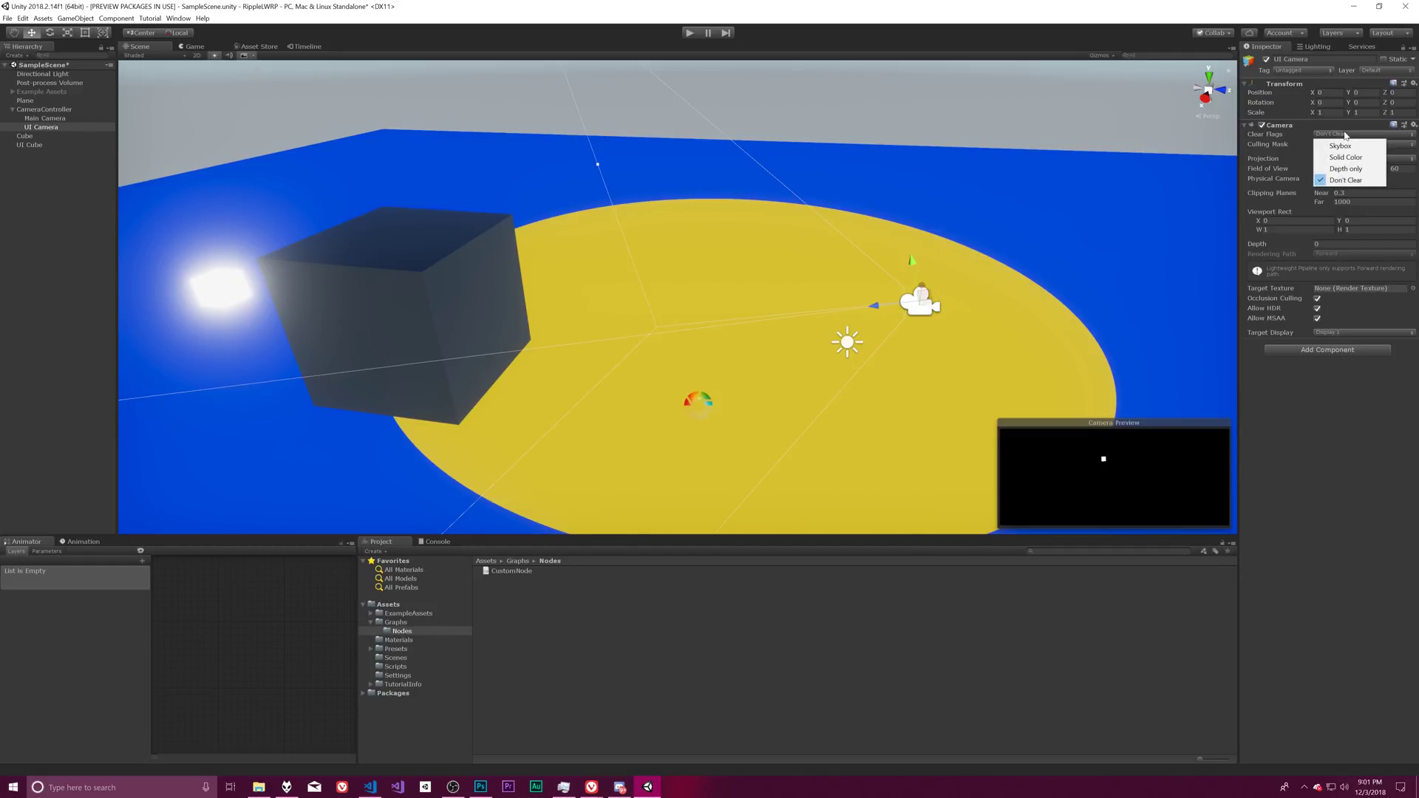
Step: Drag the glowing UI Cube next to the grey cube in the Scene view
left_click(36, 129)
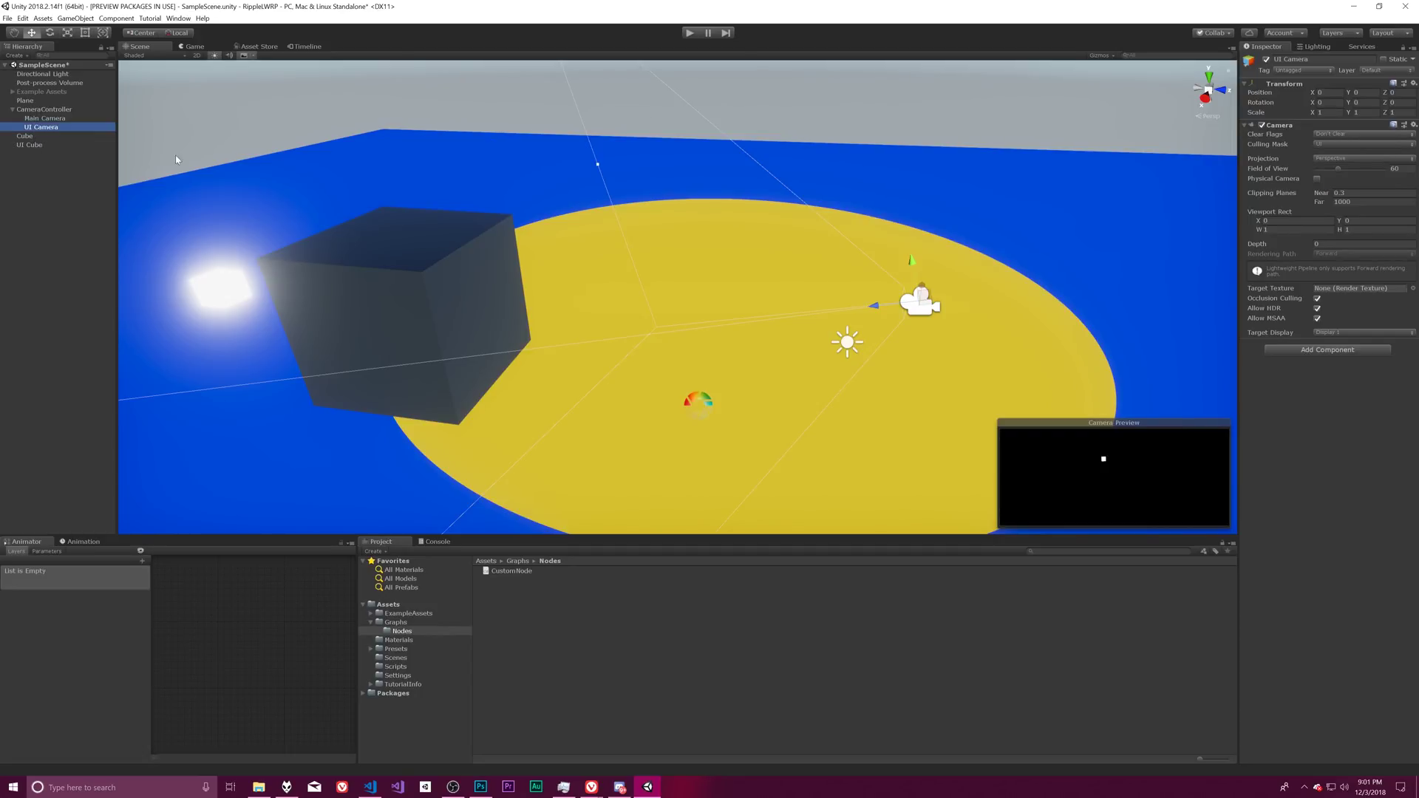
left_click(220, 288)
left_click_drag(221, 290, 553, 341)
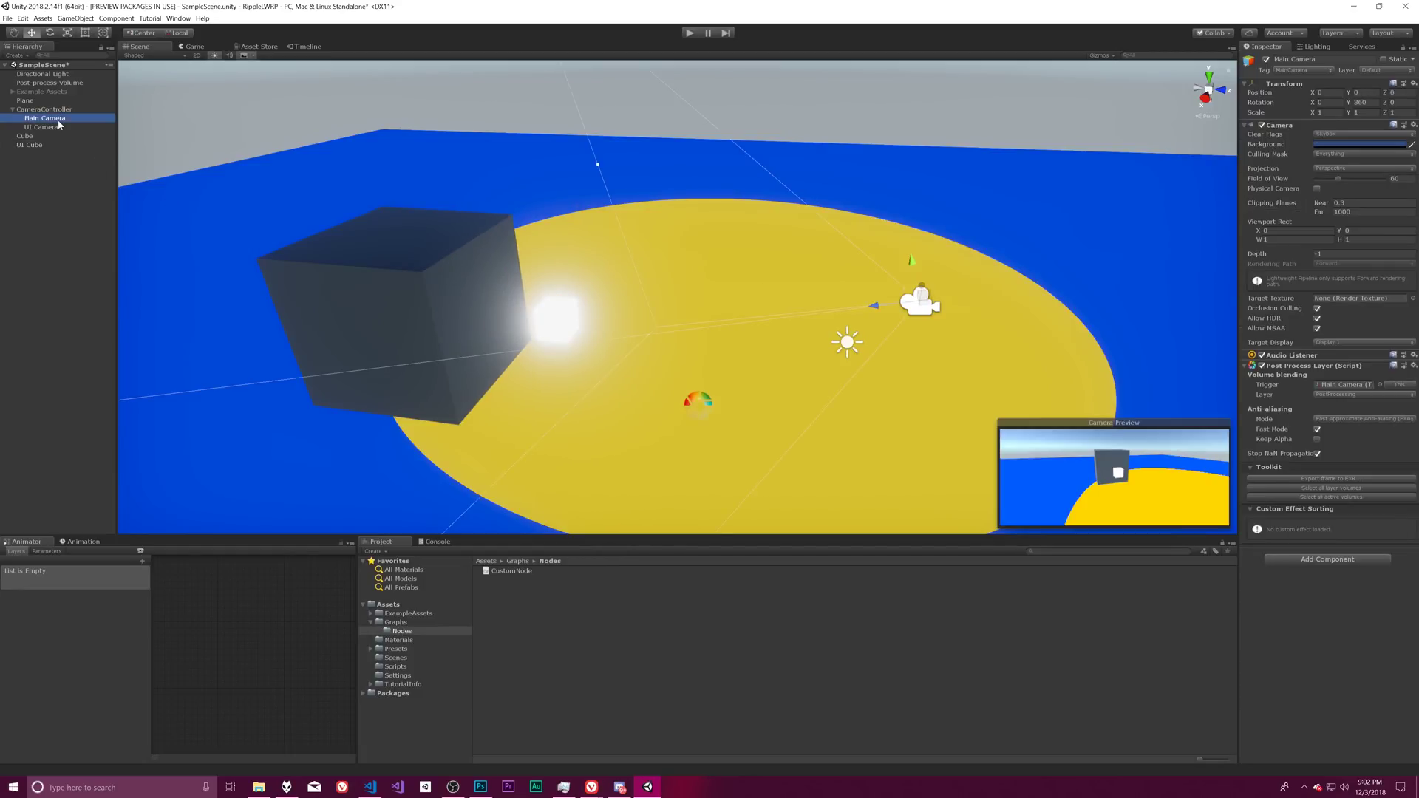
Step: Uncheck UI in the Main Camera's Culling Mask, then play and push the UI Cube to Z -21.19
left_click(1356, 153)
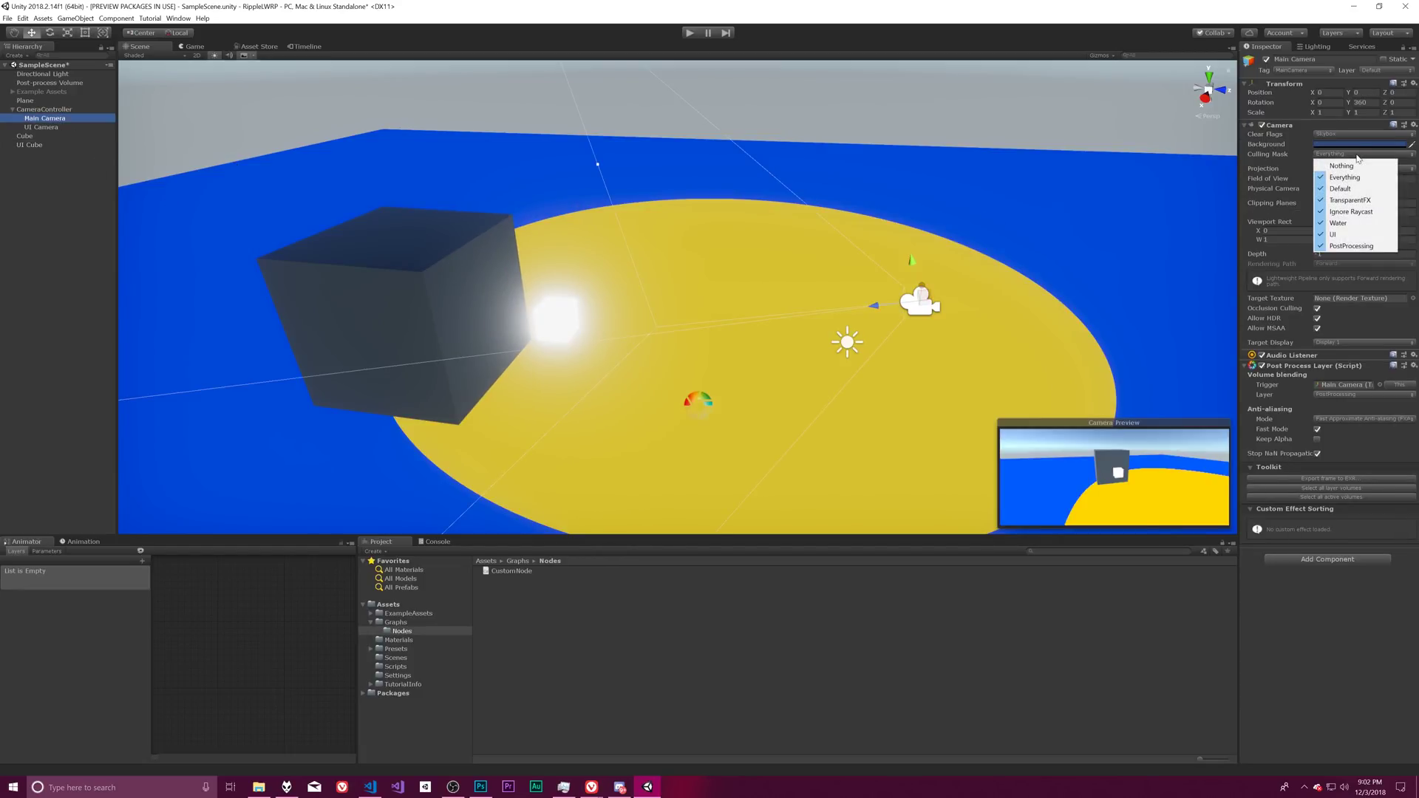
left_click(1353, 233)
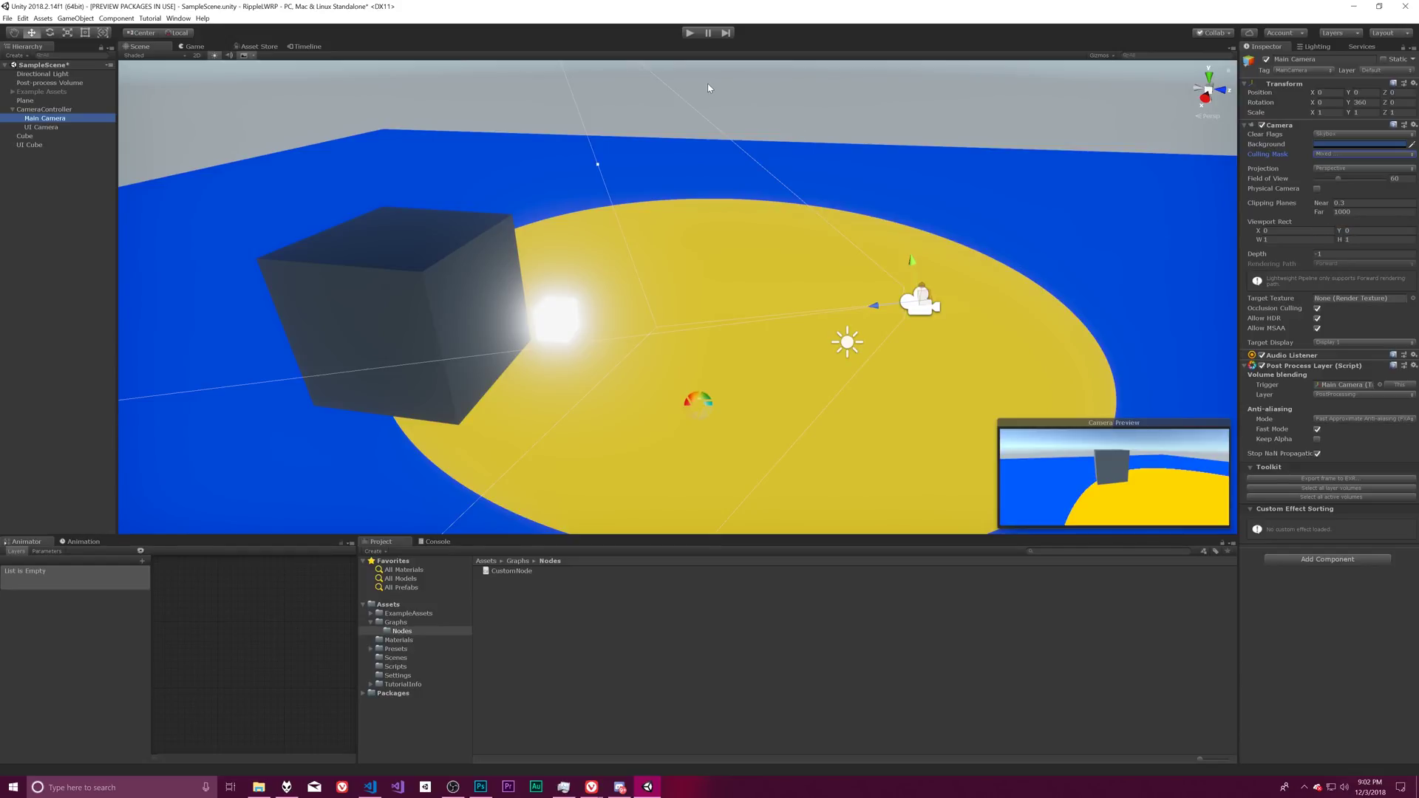
left_click(686, 36)
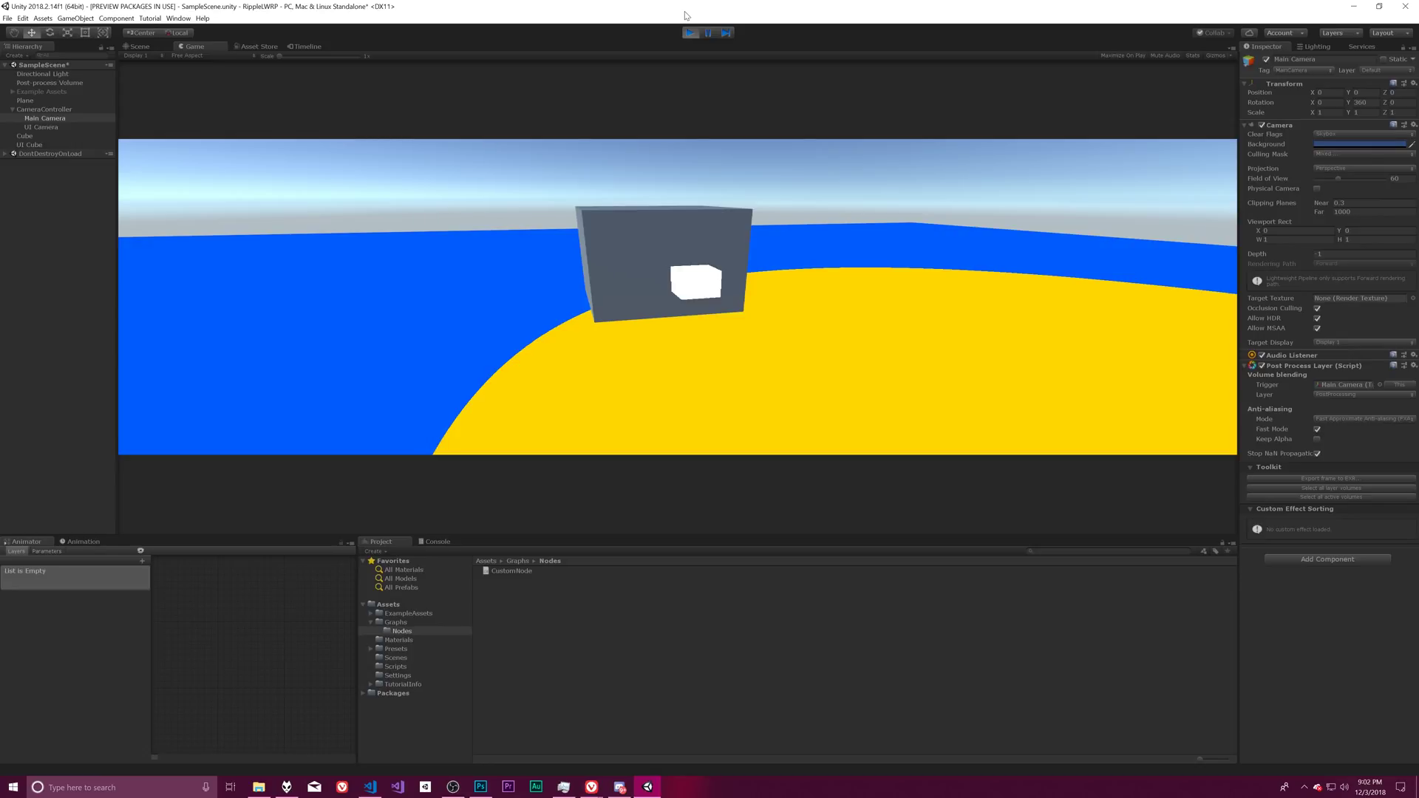
left_click(38, 144)
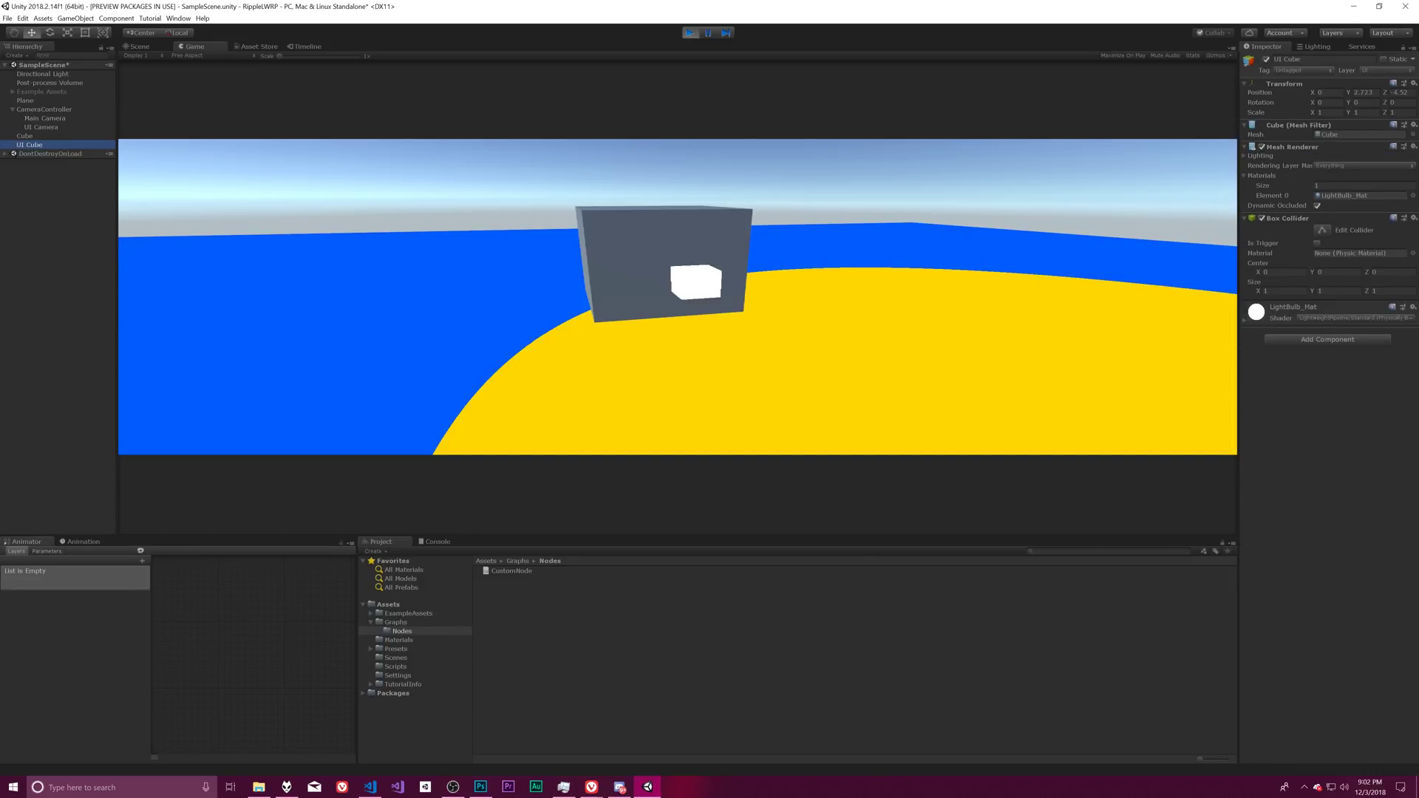
left_click_drag(1387, 94, 1408, 114)
left_click(689, 32)
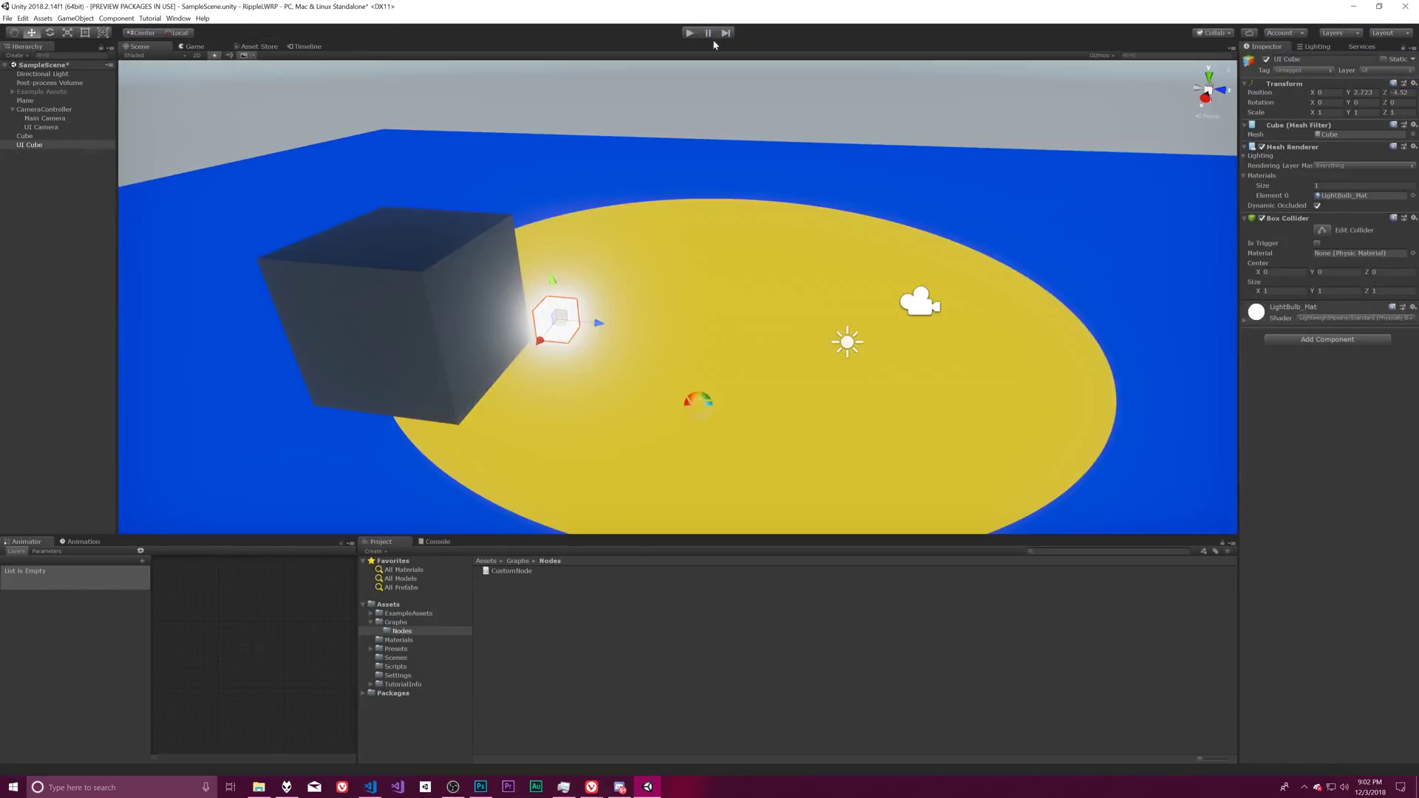
left_click(1413, 195)
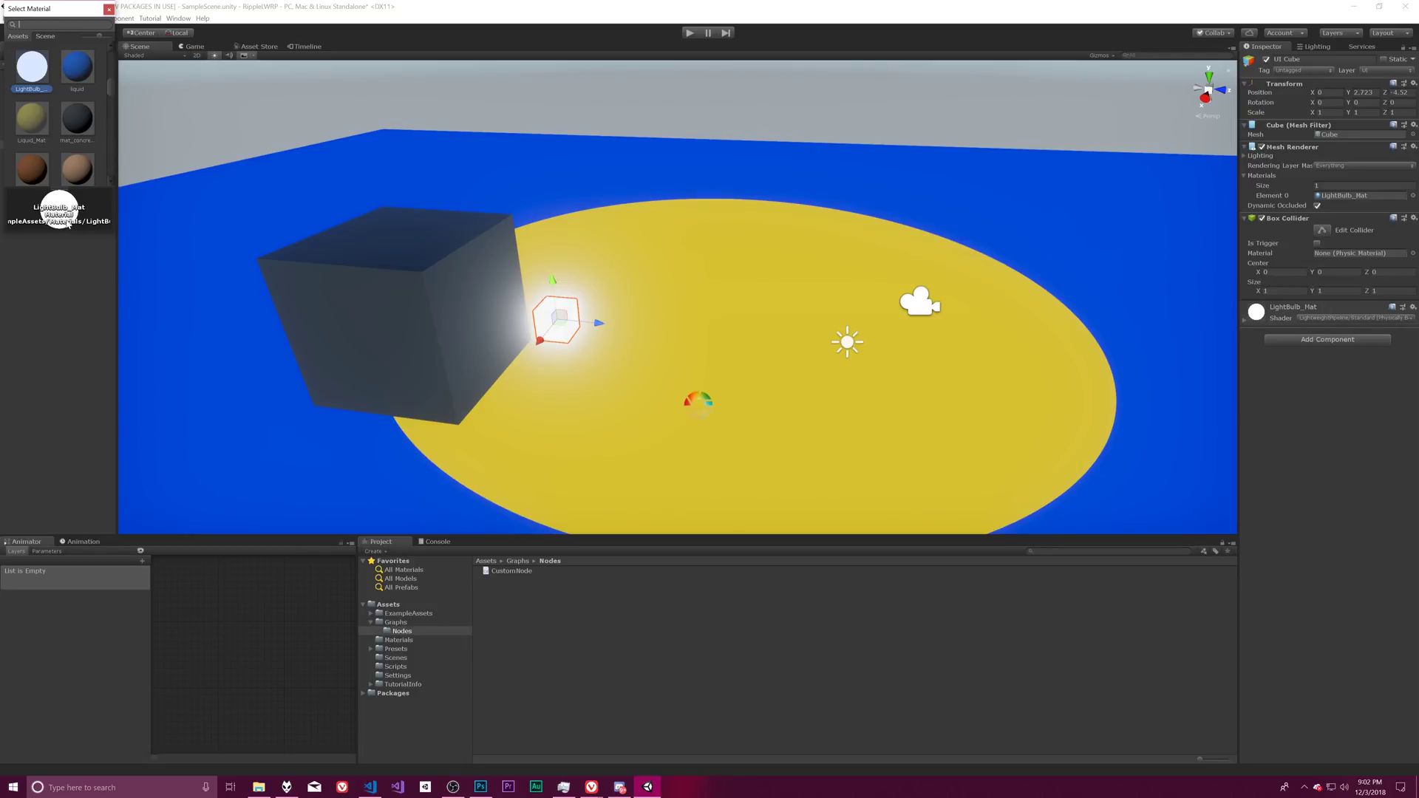
double_click(26, 82)
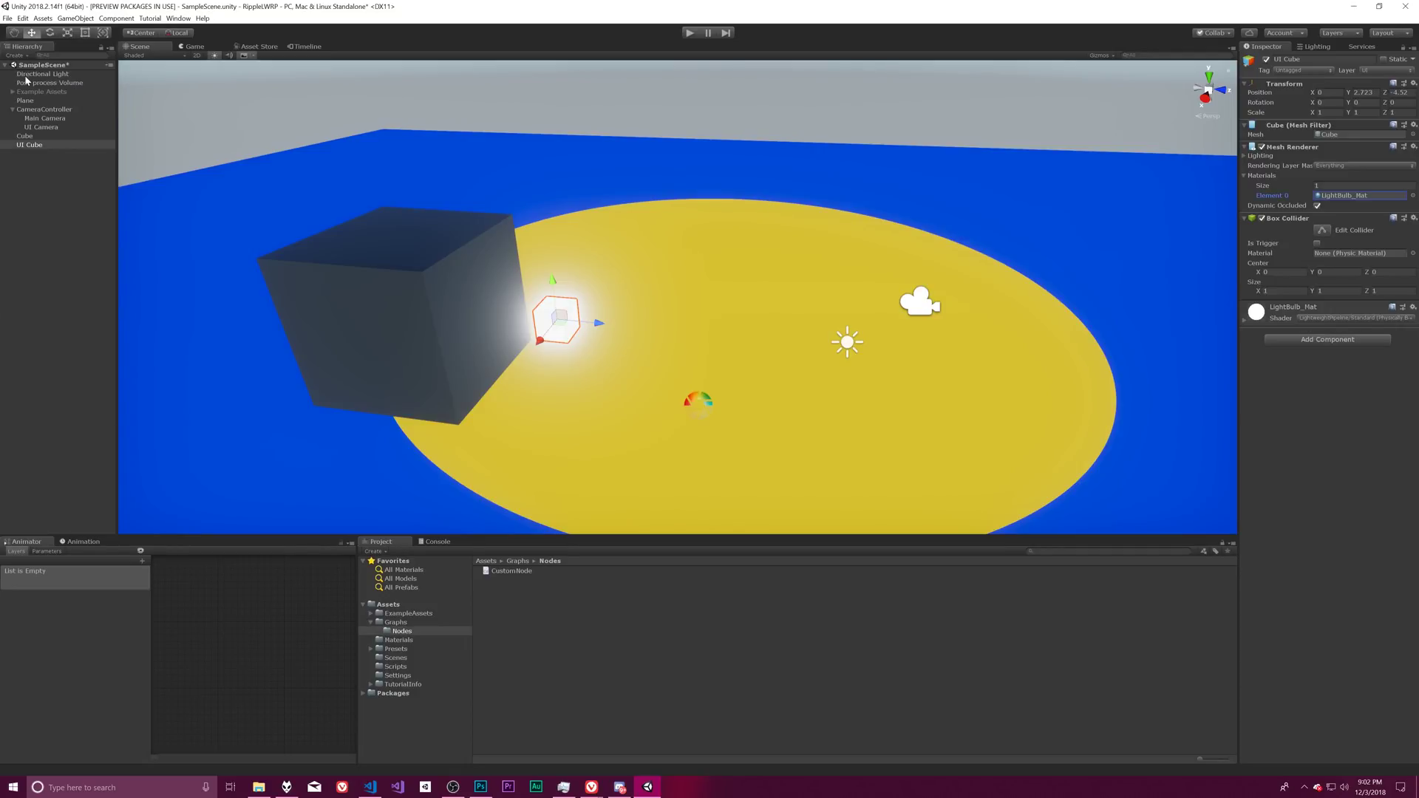
double_click(1343, 196)
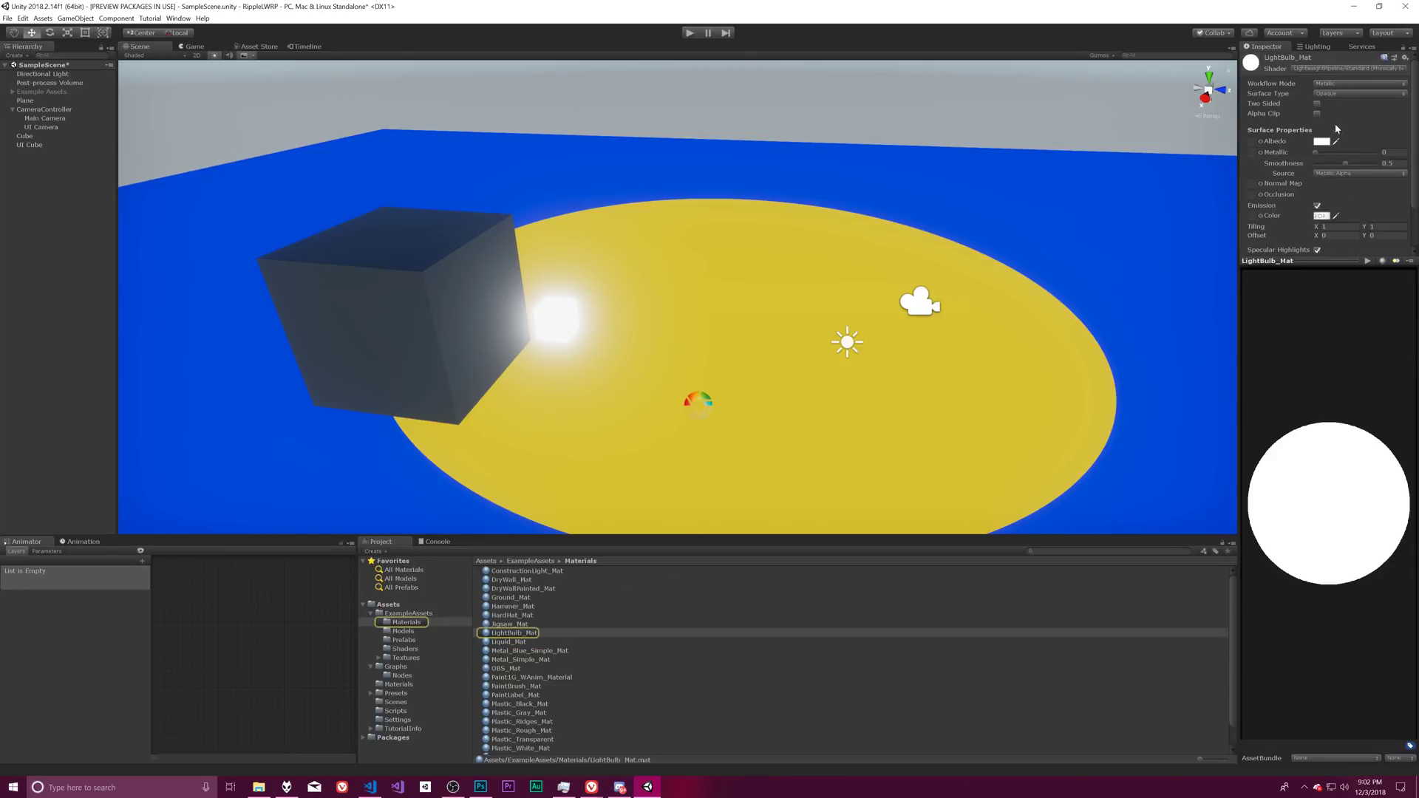
left_click(1327, 69)
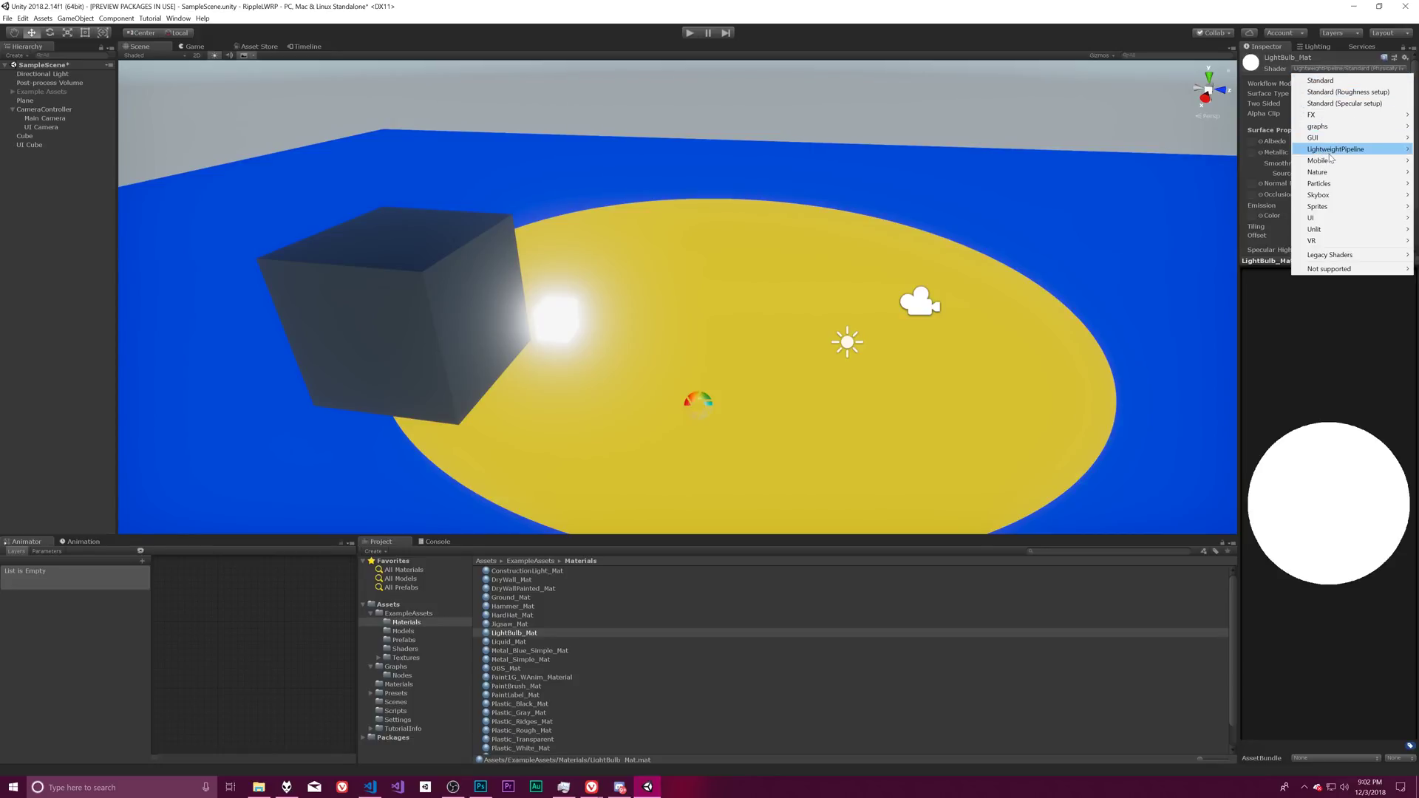
mouse_move(1330, 151)
left_click(1329, 375)
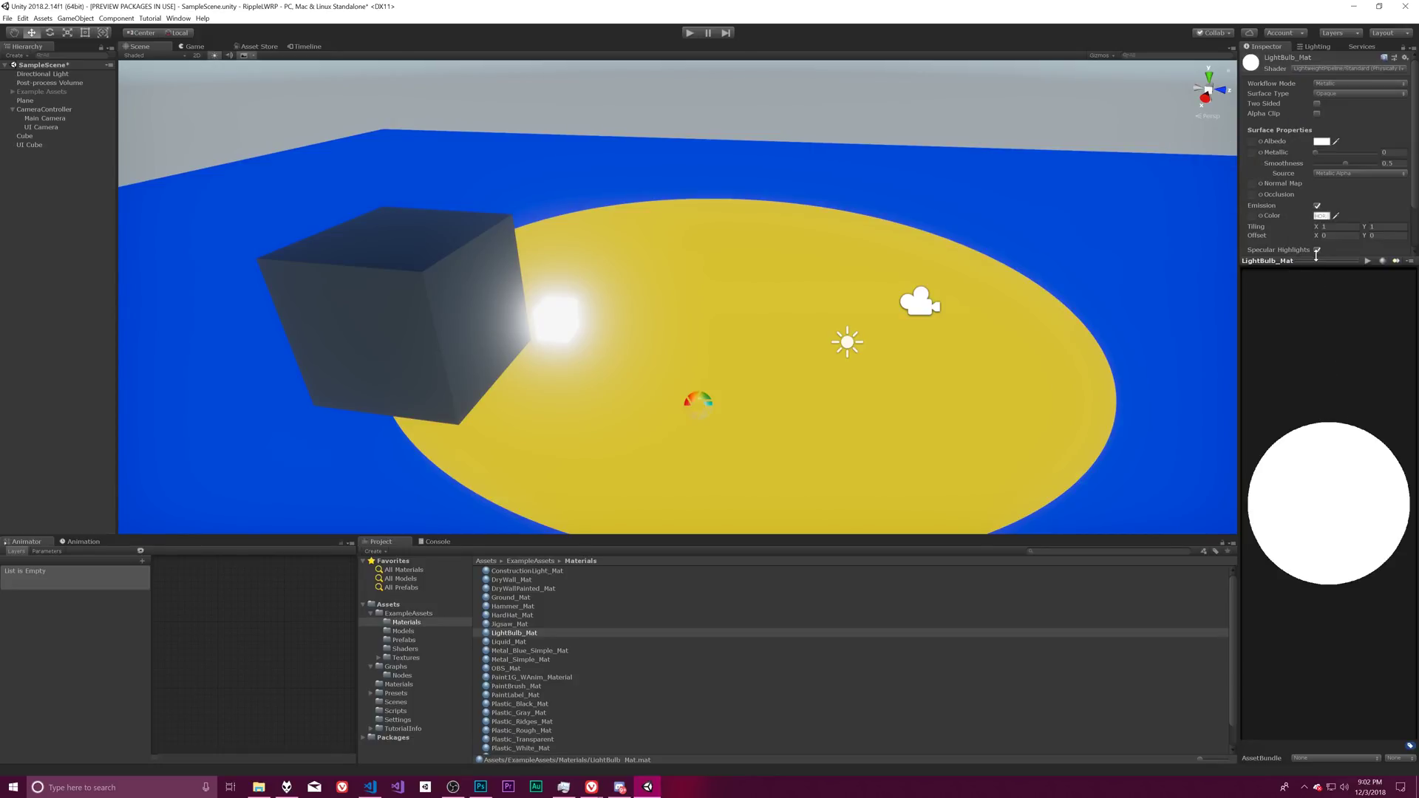
left_click_drag(1316, 260, 1319, 320)
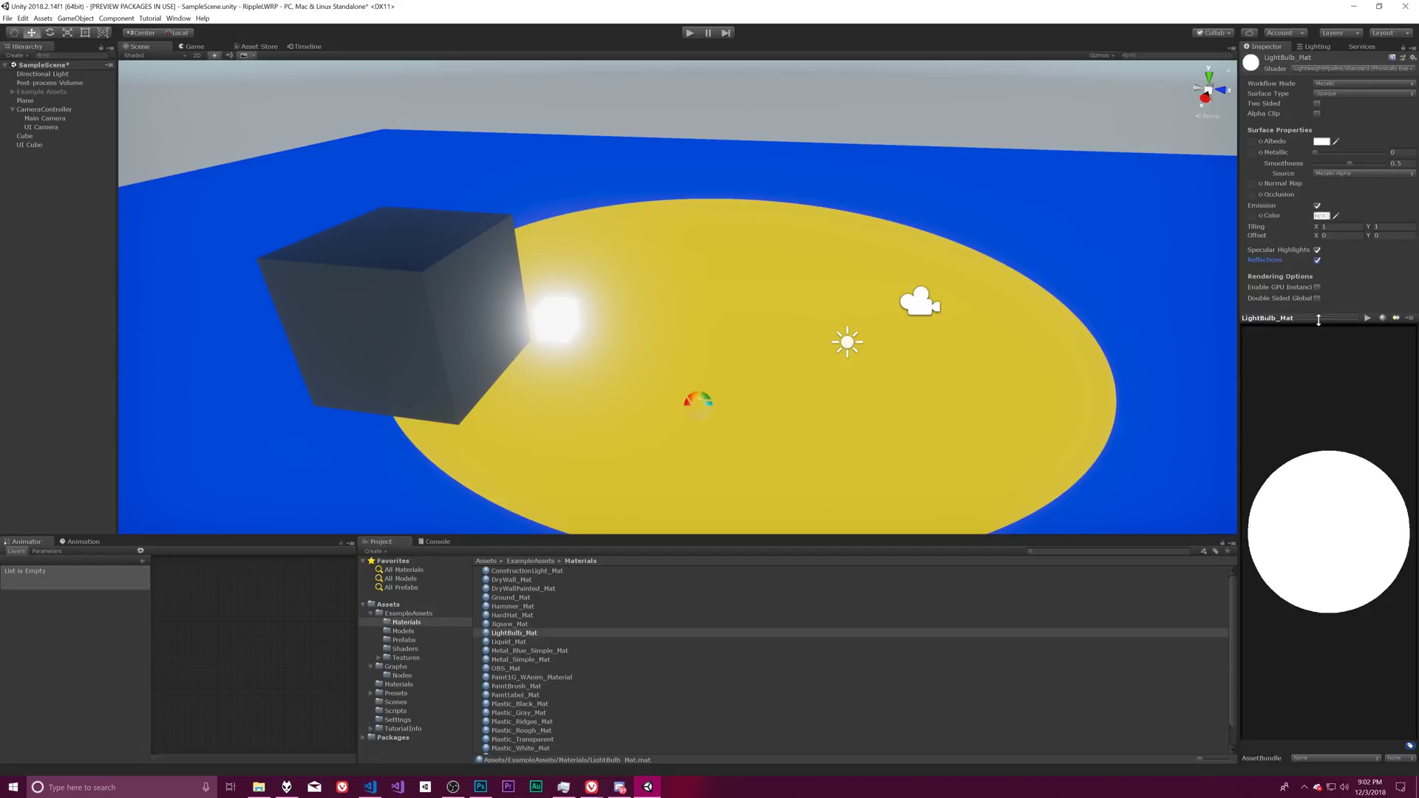
left_click_drag(1301, 319, 374, 174)
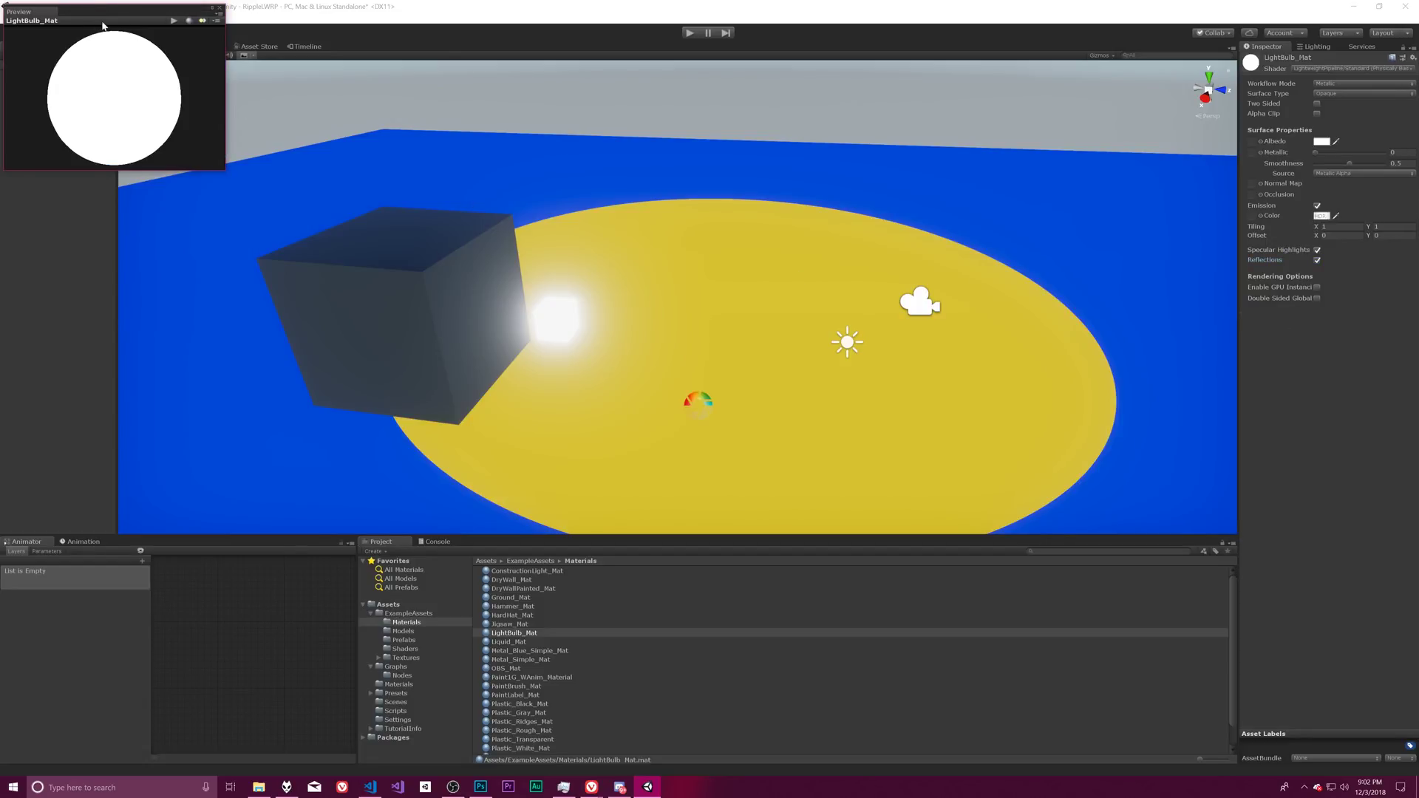
left_click_drag(87, 16, 345, 102)
left_click_drag(204, 103, 1322, 649)
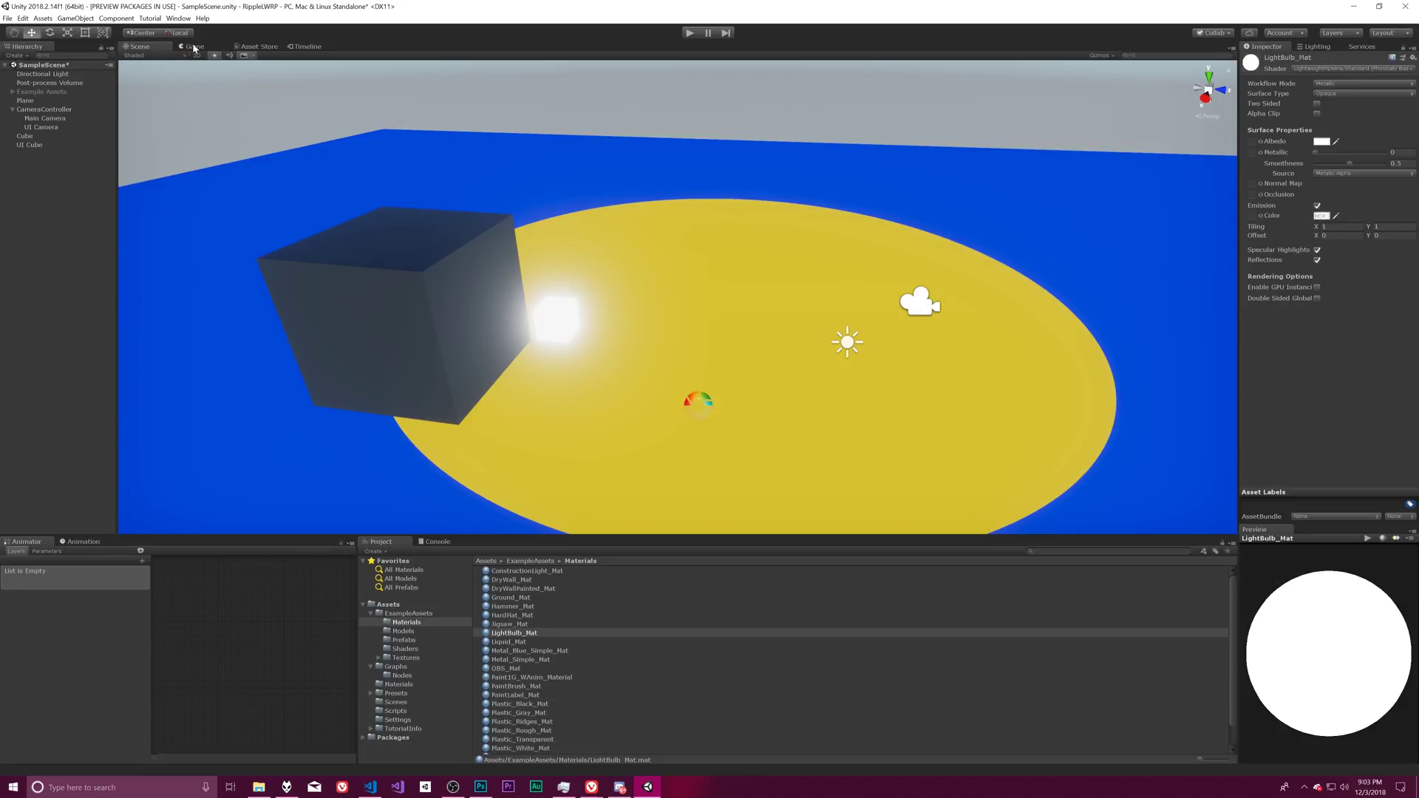
Step: Set the Main Camera's Depth to -10
left_click(47, 117)
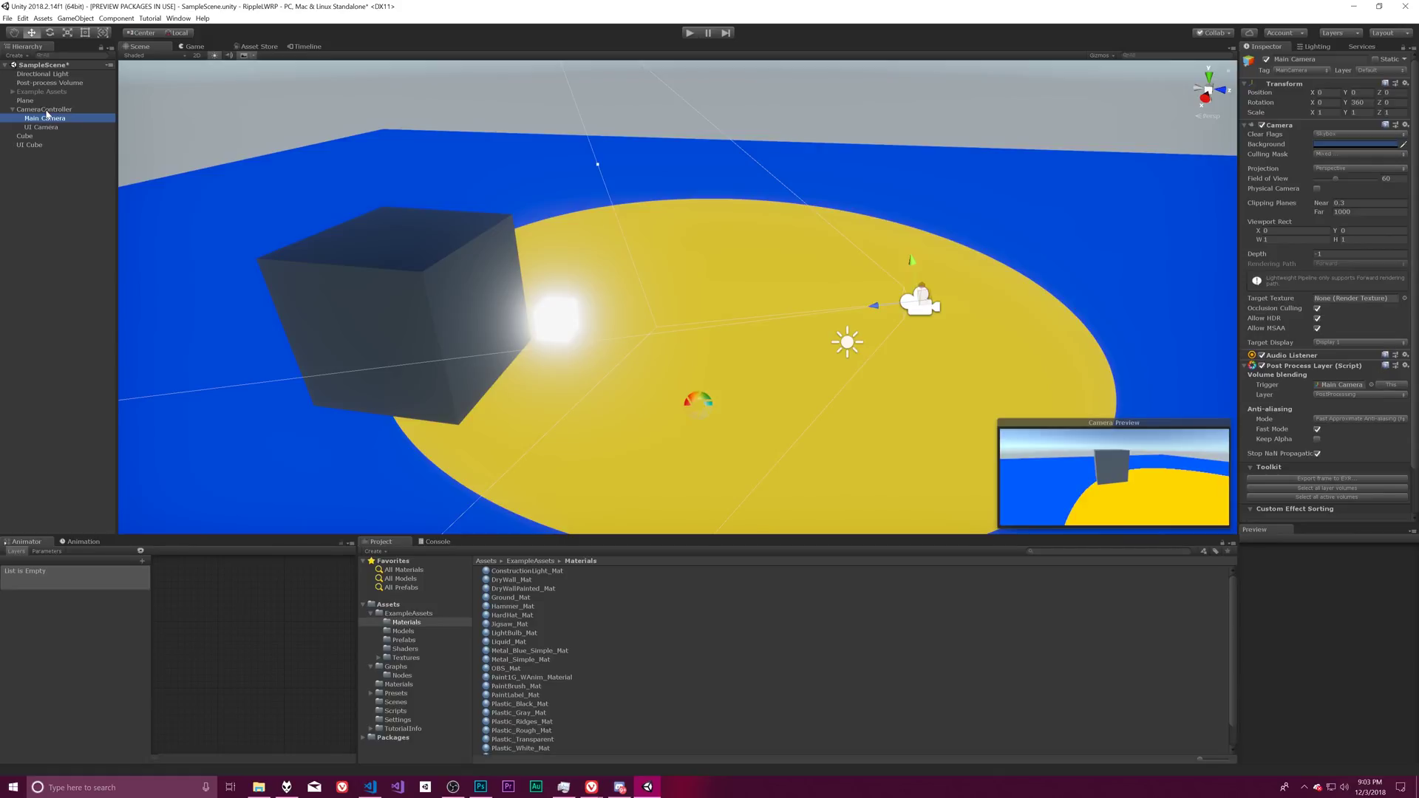
left_click(1323, 254)
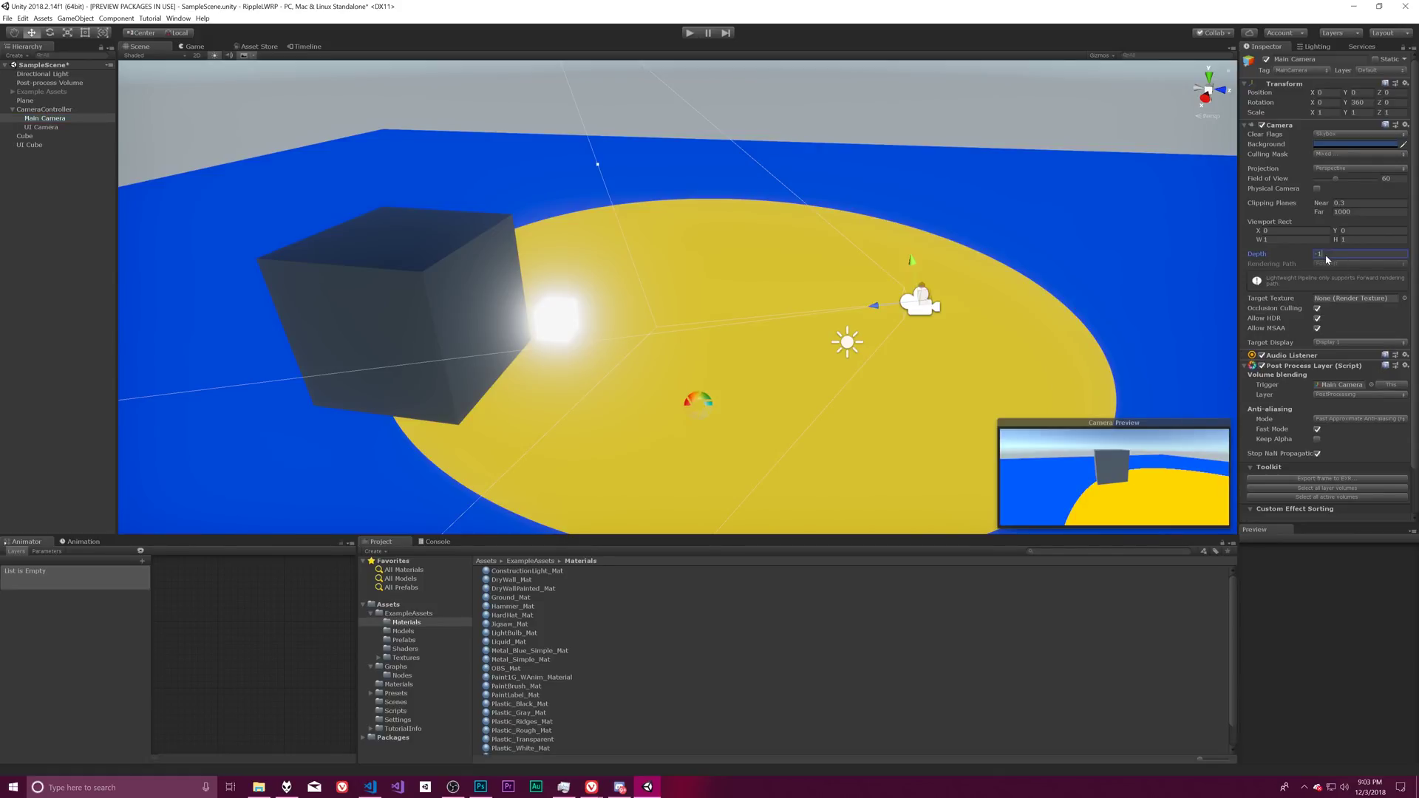
type("-10")
Step: In the Game view, scrub the UI Cube's Position Z from -24.17 to 5.56
left_click(193, 46)
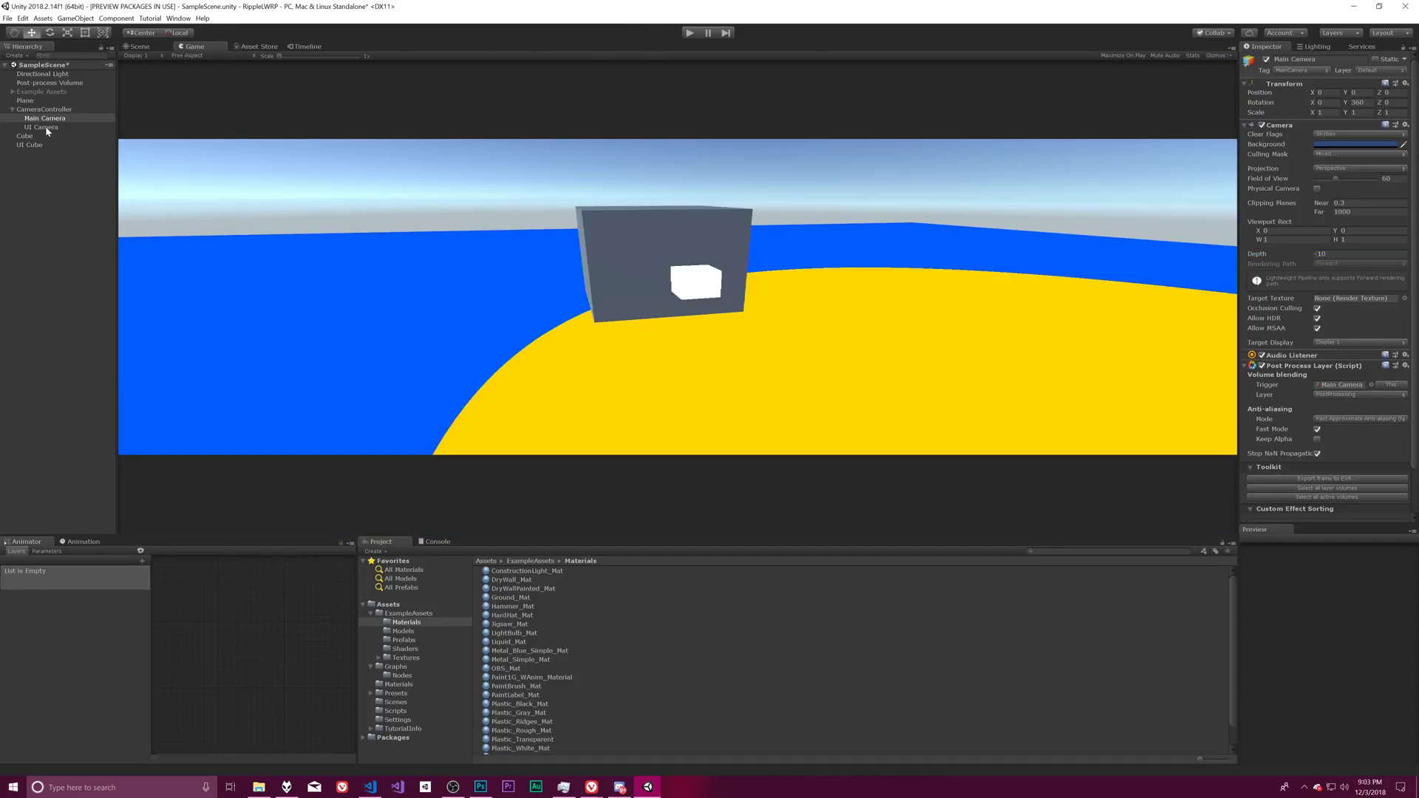
left_click(40, 146)
left_click_drag(1384, 92, 1212, 106)
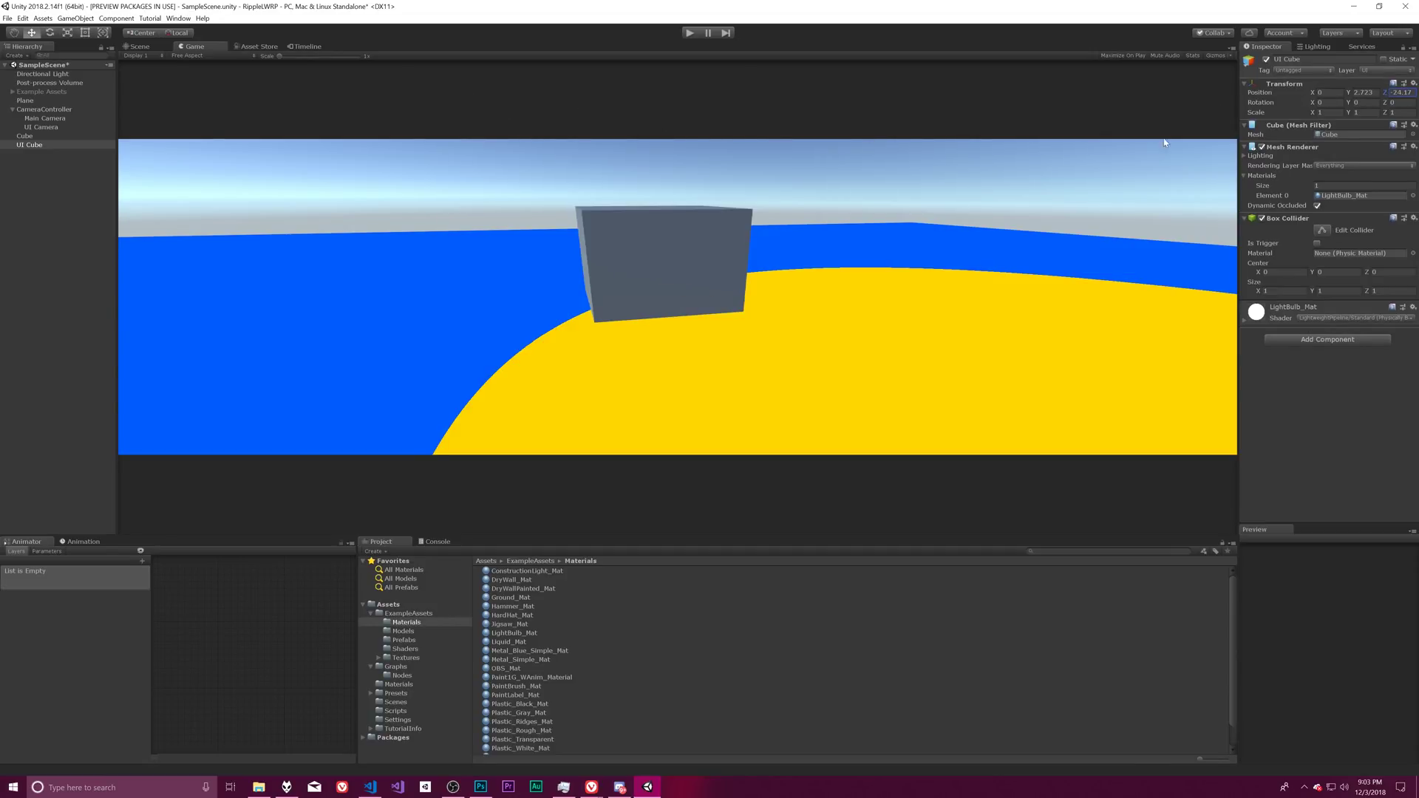
left_click_drag(1385, 94, 138, 112)
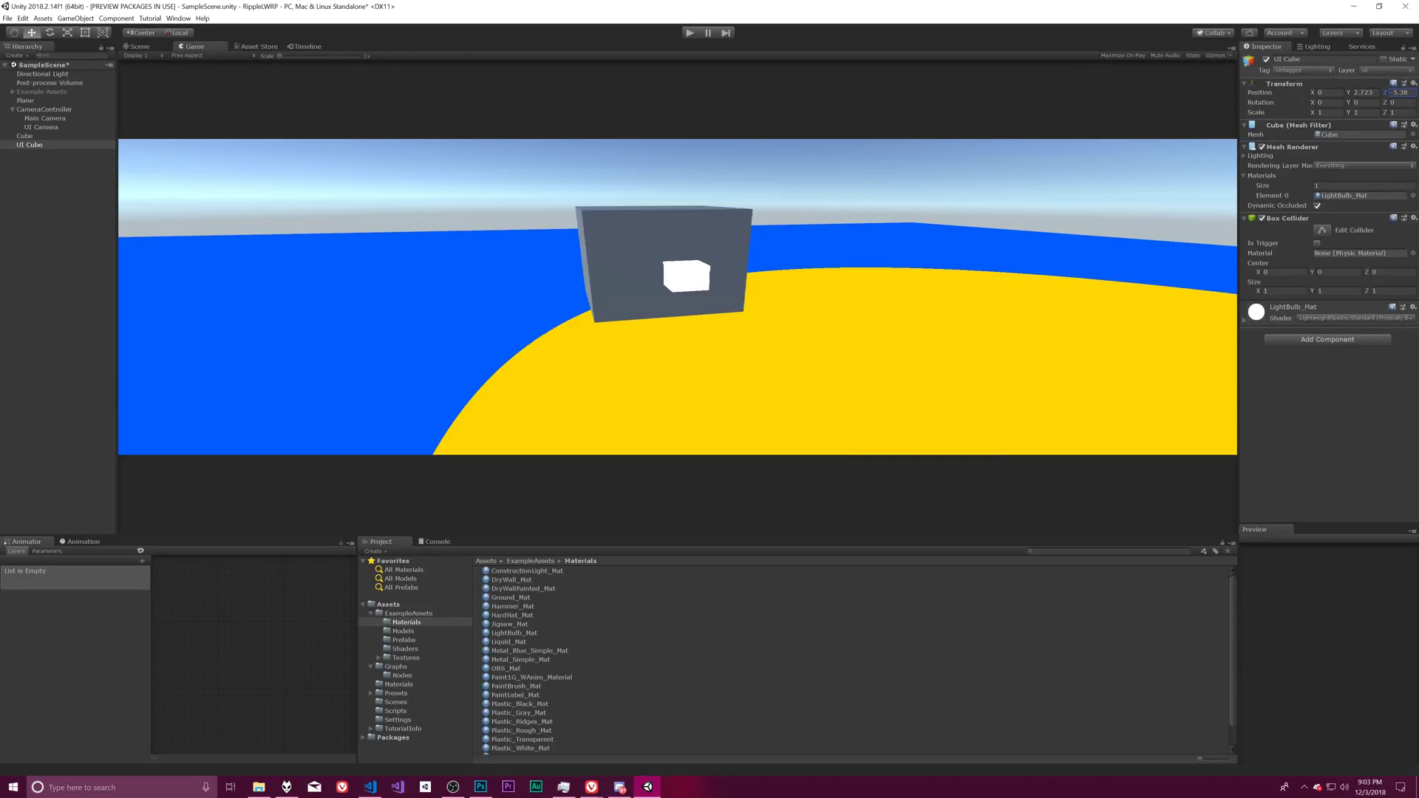
left_click(43, 127)
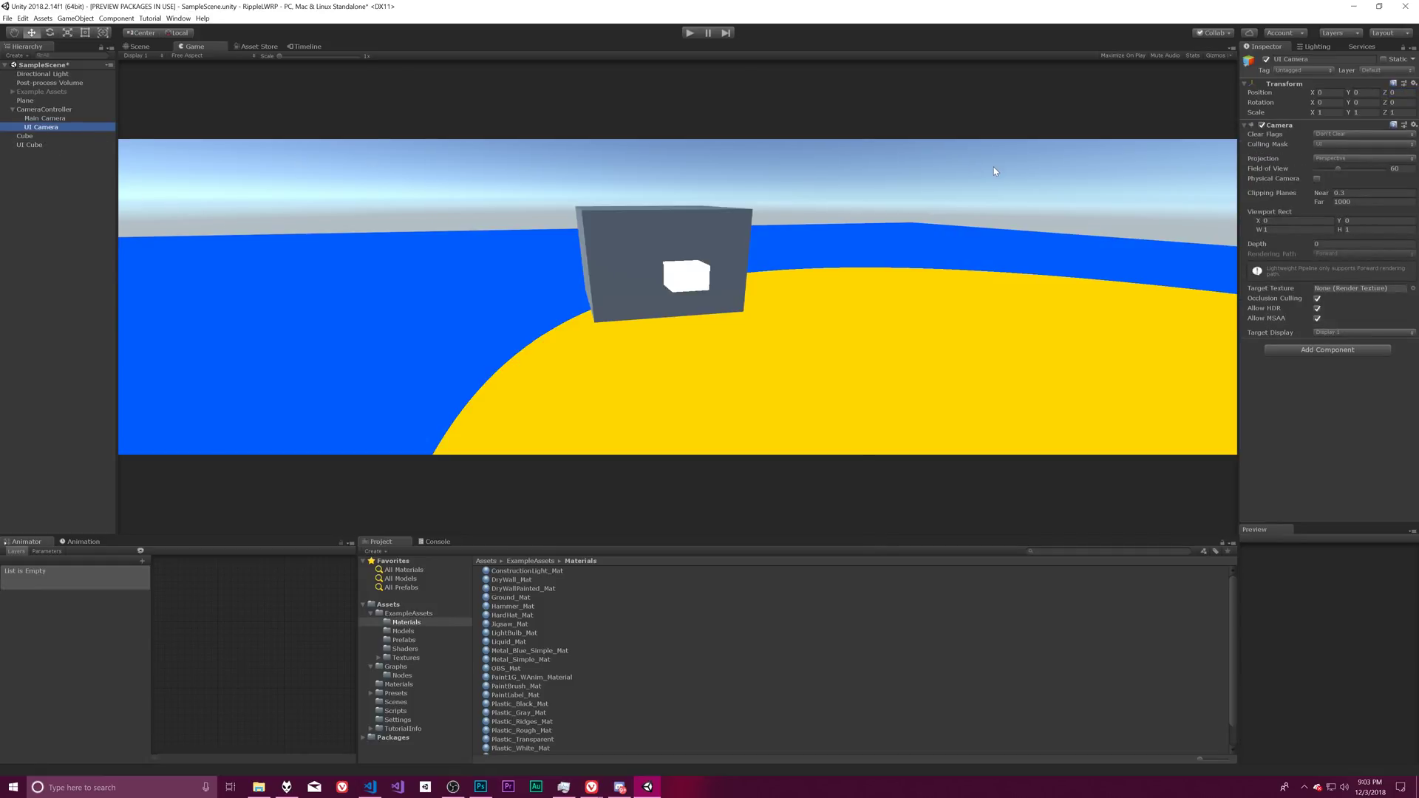
Step: Switch the UI Camera's Clear Flags to Depth only and scrub the UI Cube to Z -11.9
left_click(1355, 135)
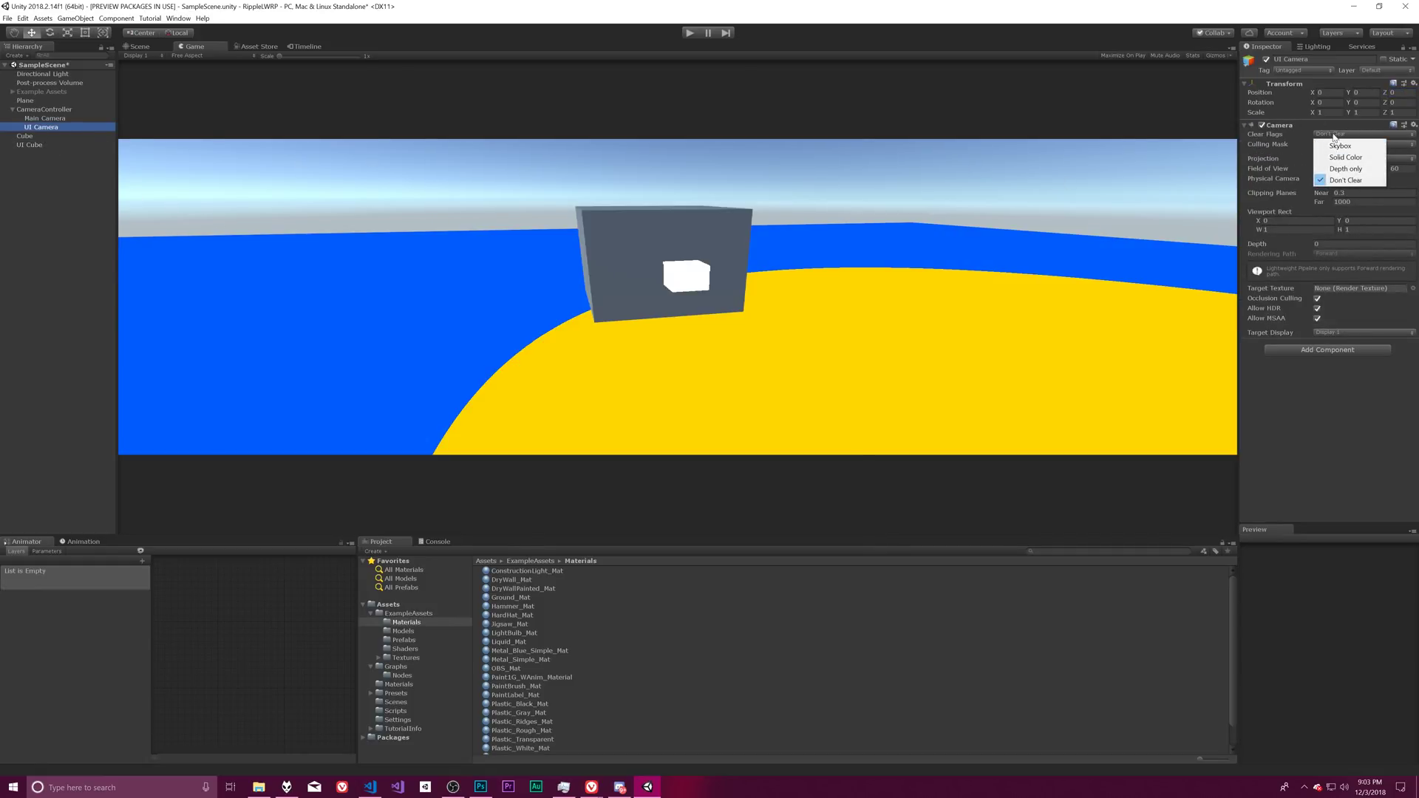
left_click(1357, 170)
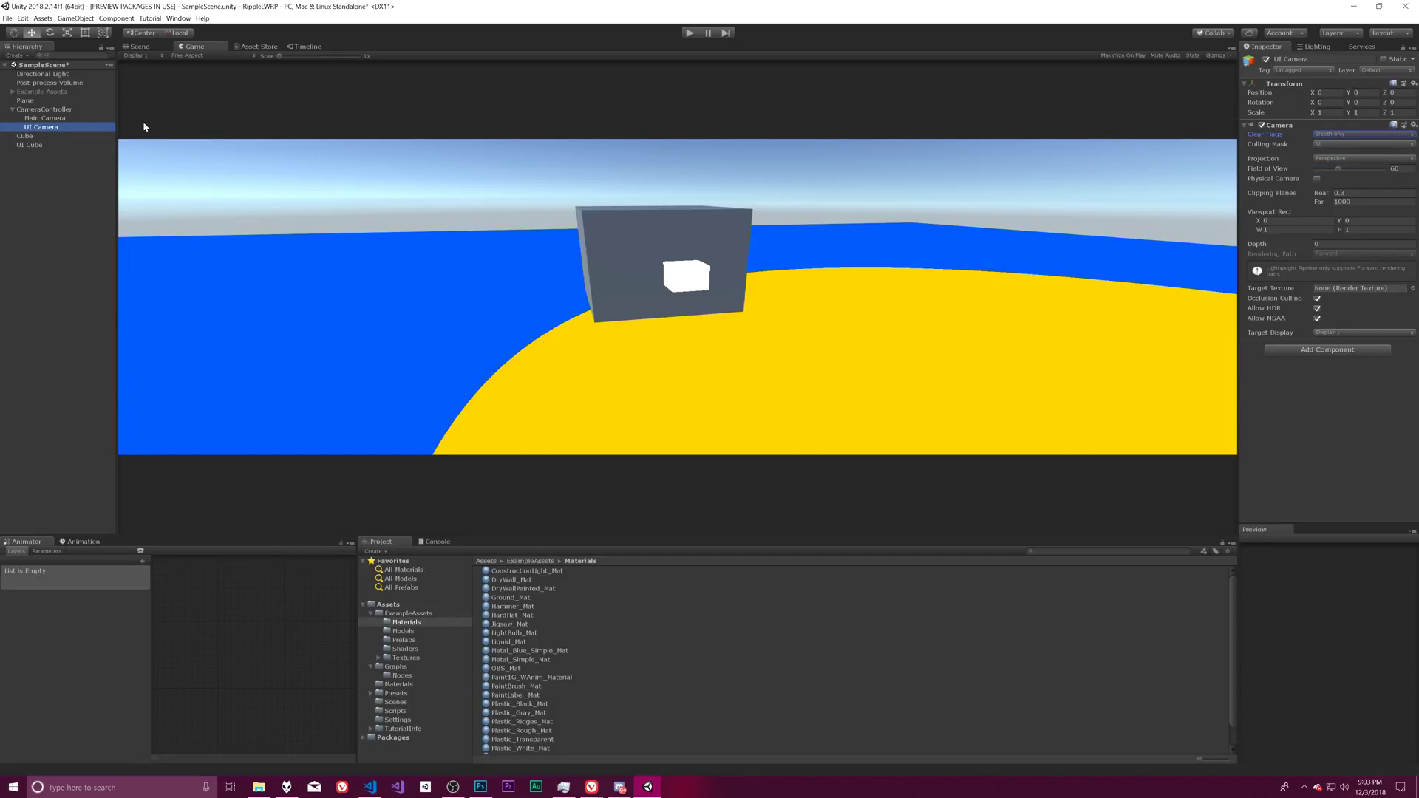
left_click(43, 144)
left_click_drag(1385, 92, 1024, 98)
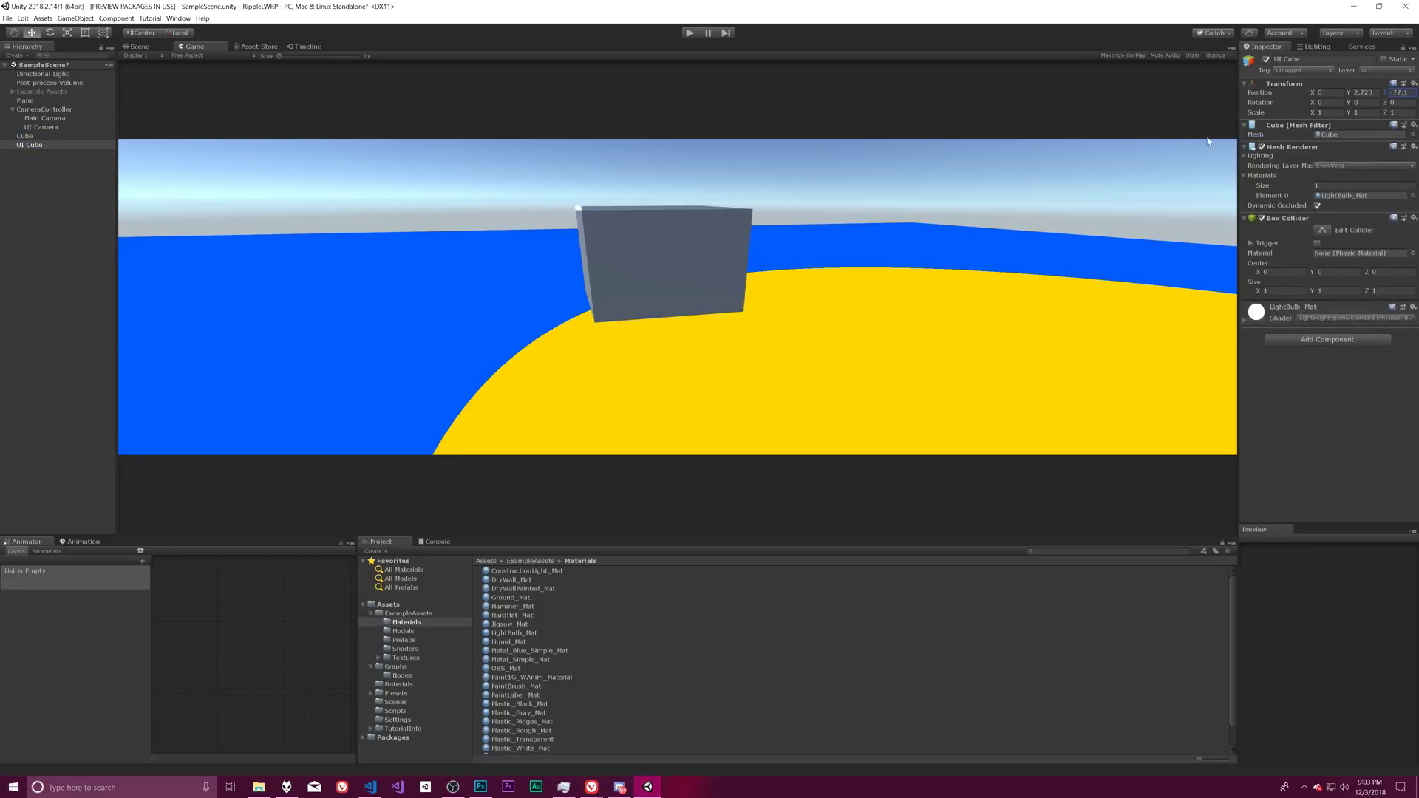
left_click_drag(1209, 141, 752, 144)
left_click(45, 129)
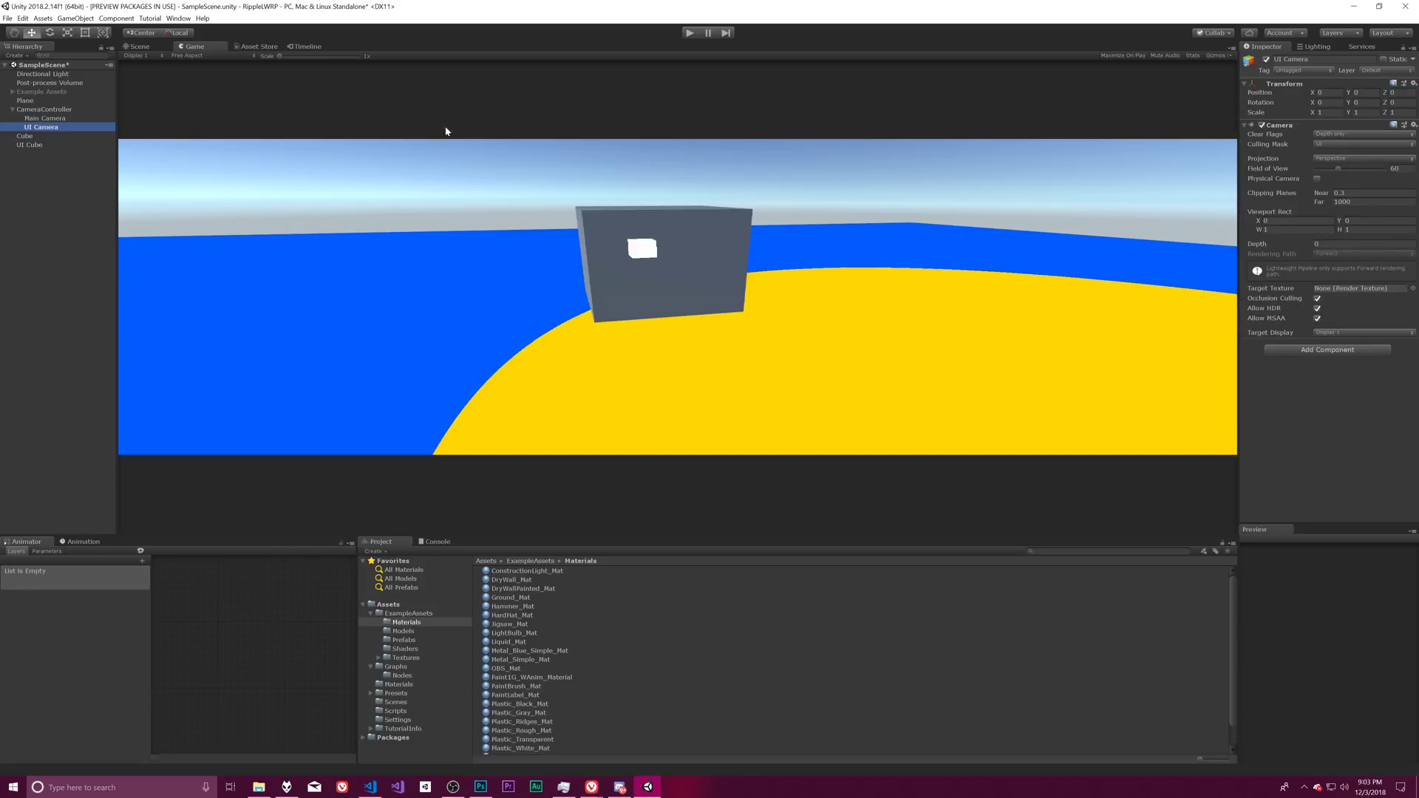
left_click(1323, 136)
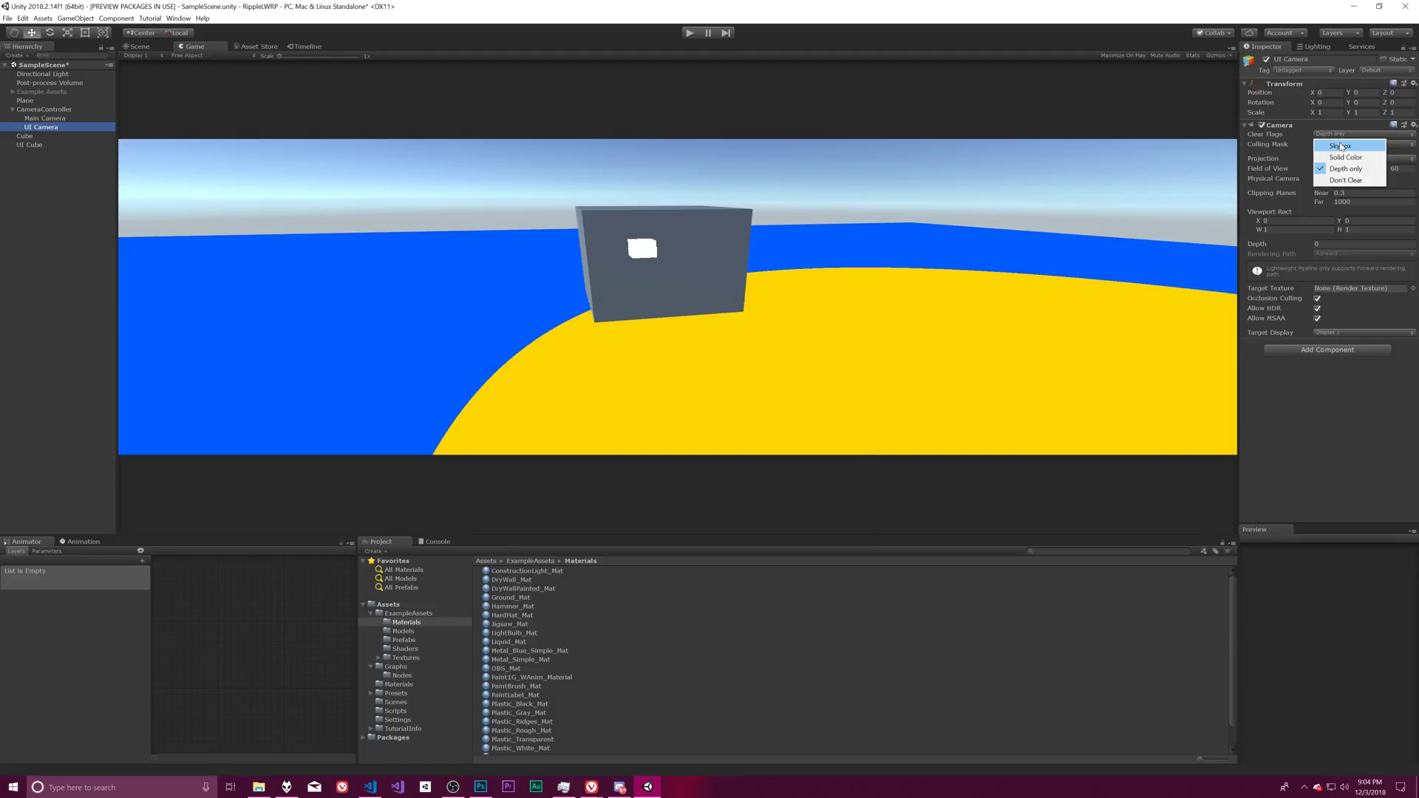
left_click(1340, 157)
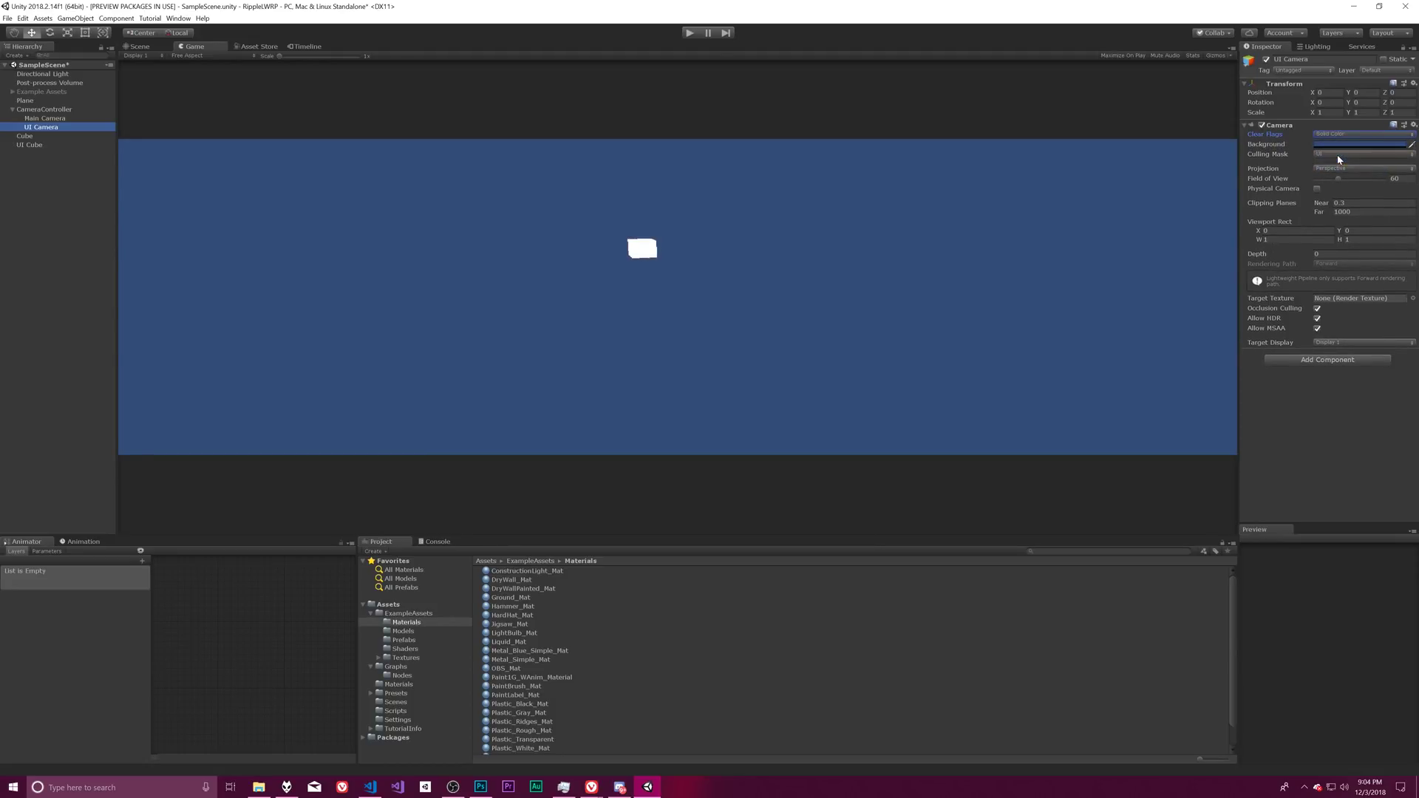
left_click(1337, 136)
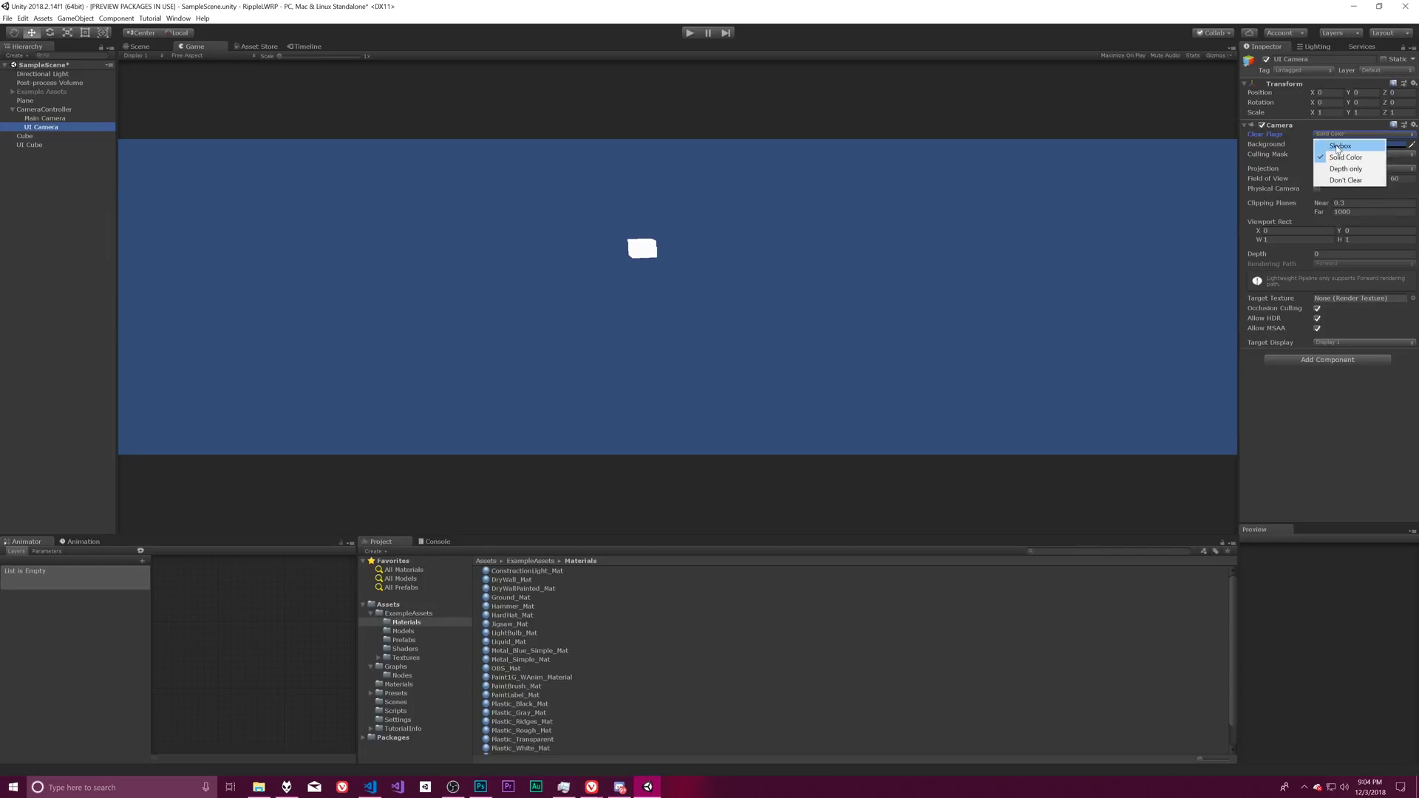
left_click(1340, 145)
left_click(1343, 135)
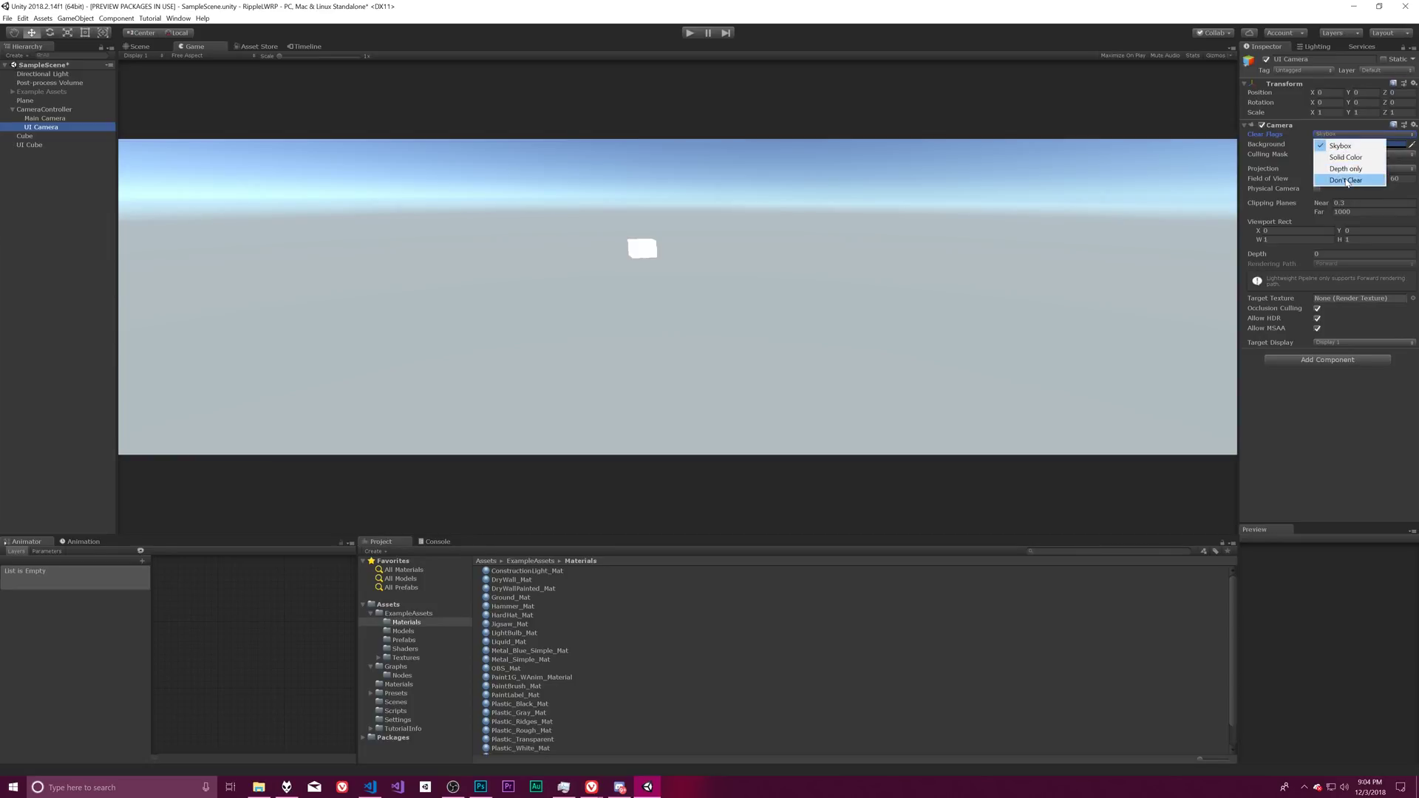
left_click(1346, 168)
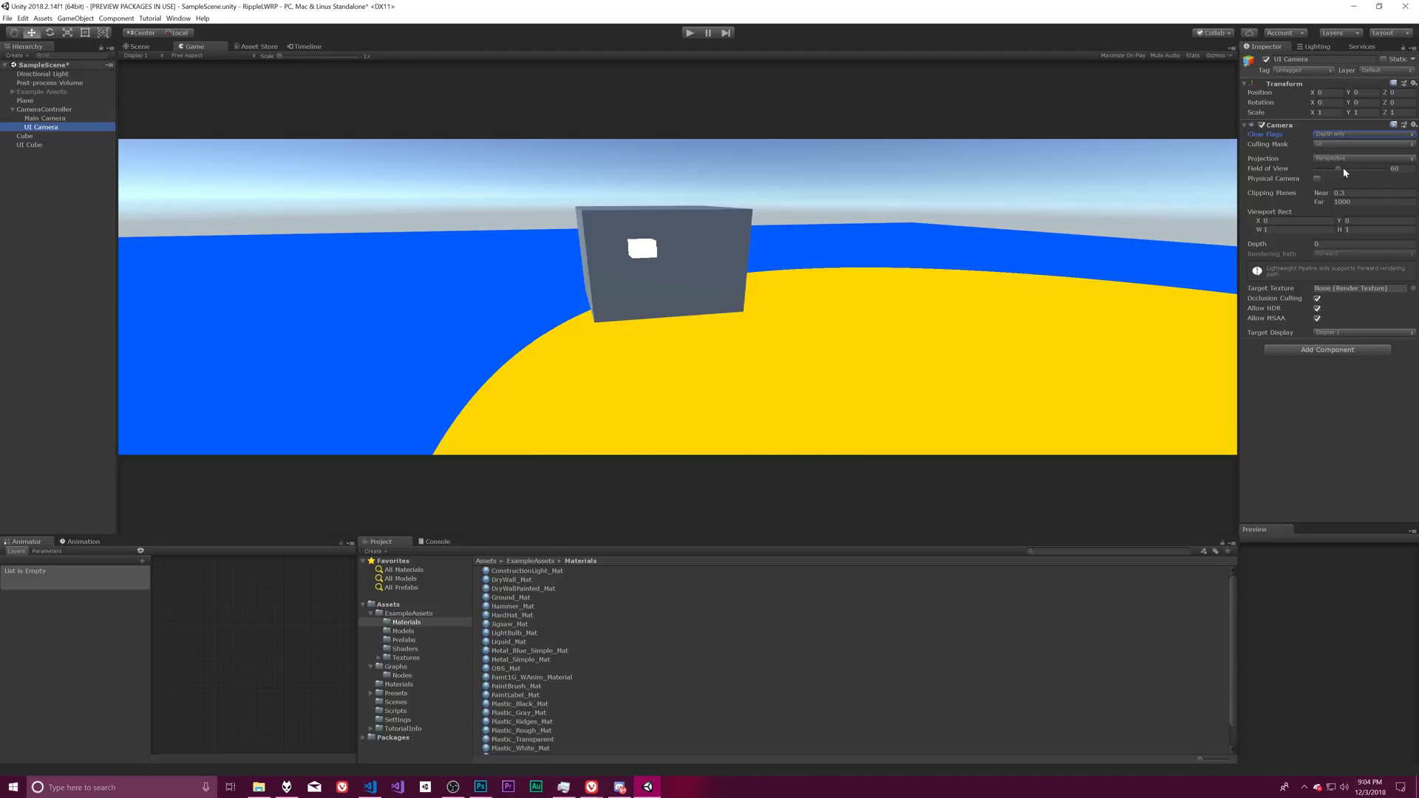
left_click(1341, 135)
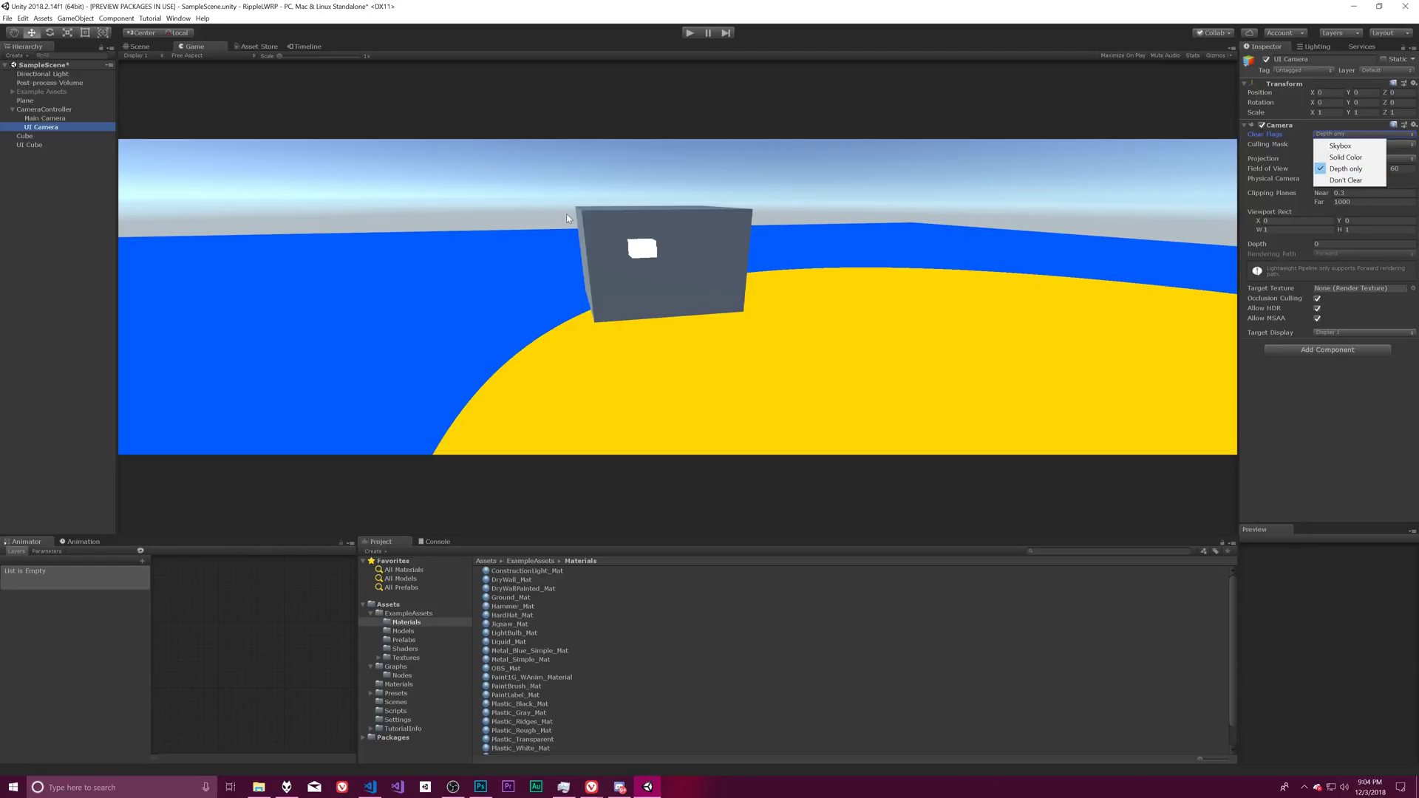
left_click(578, 244)
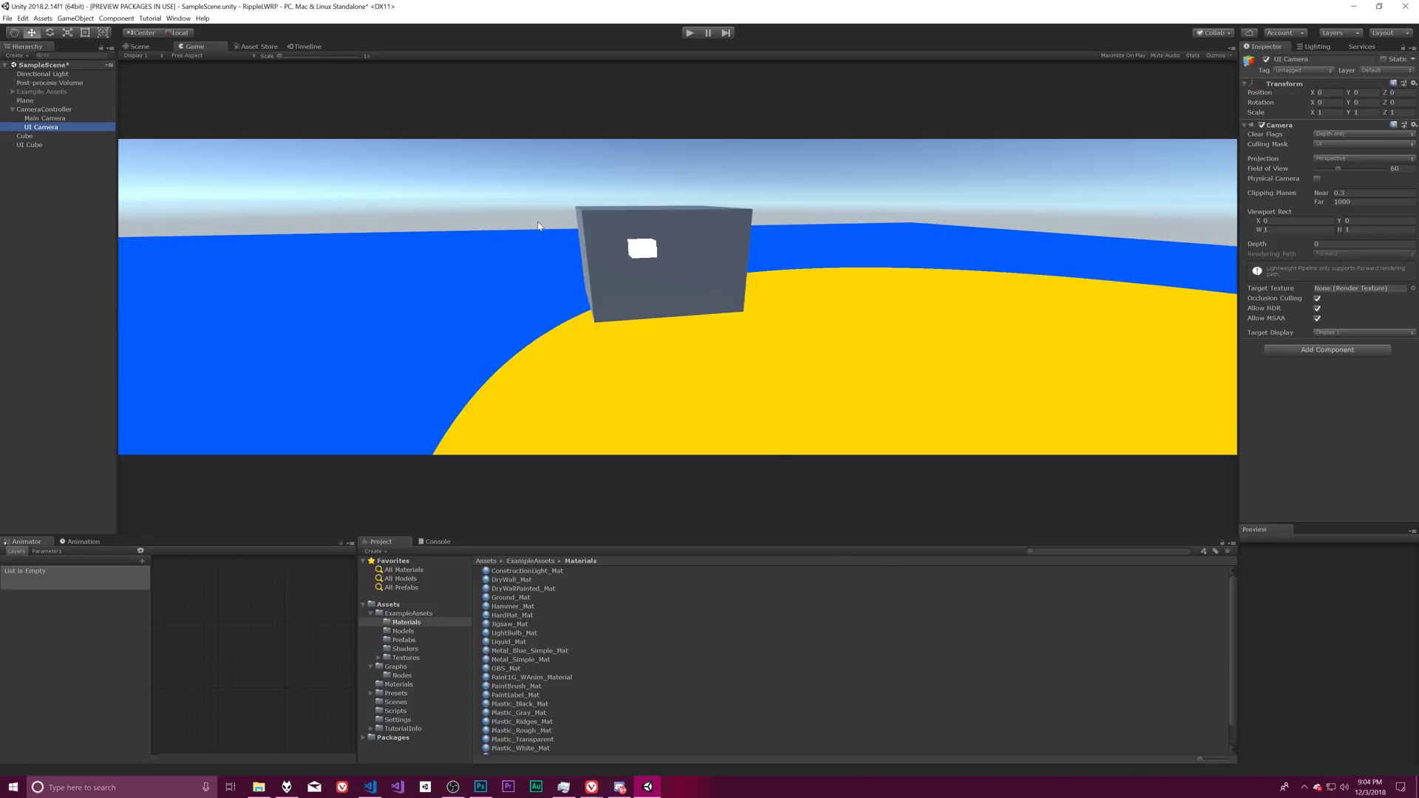
left_click(58, 119)
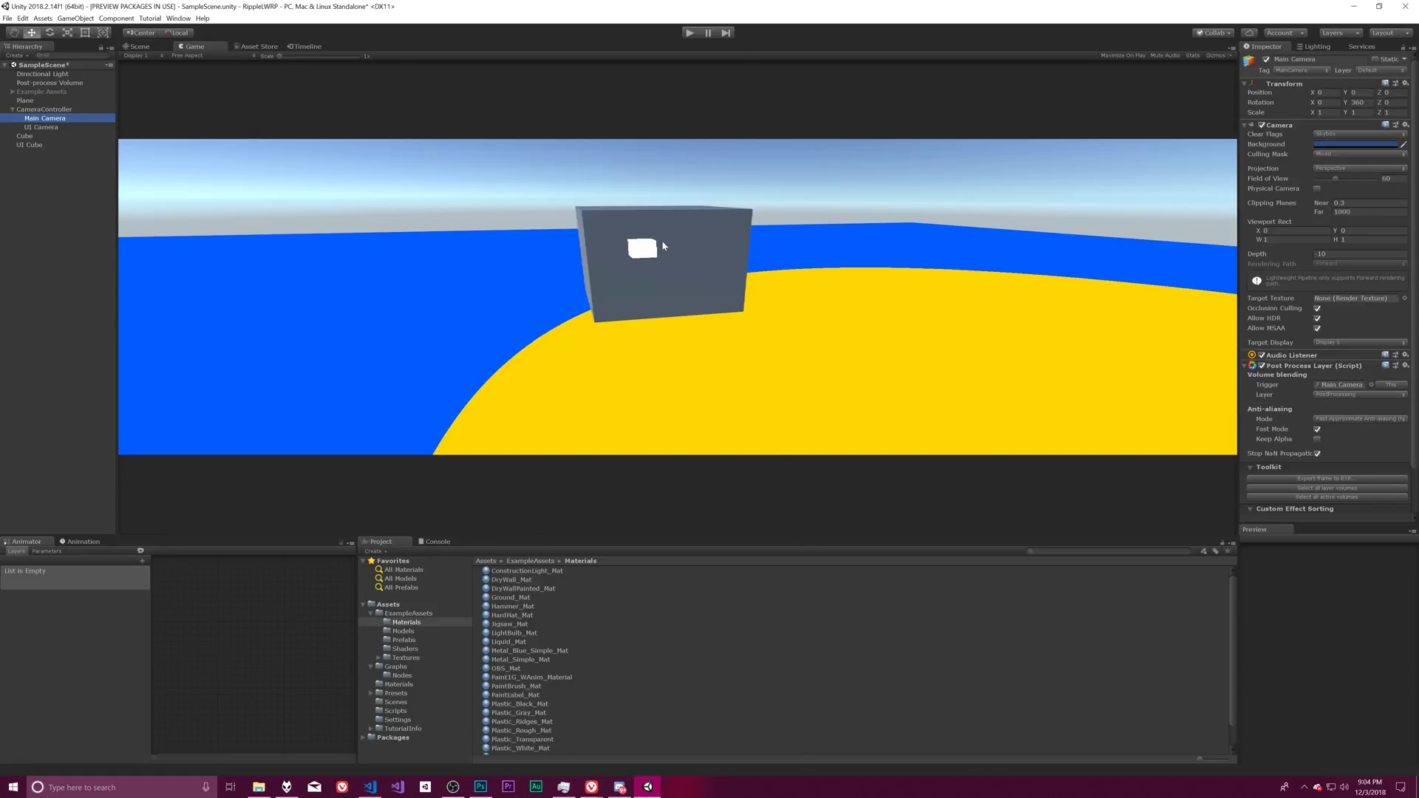
Step: Try Solid Color for the UI Camera's Clear Flags, then revert to Depth only
left_click(43, 127)
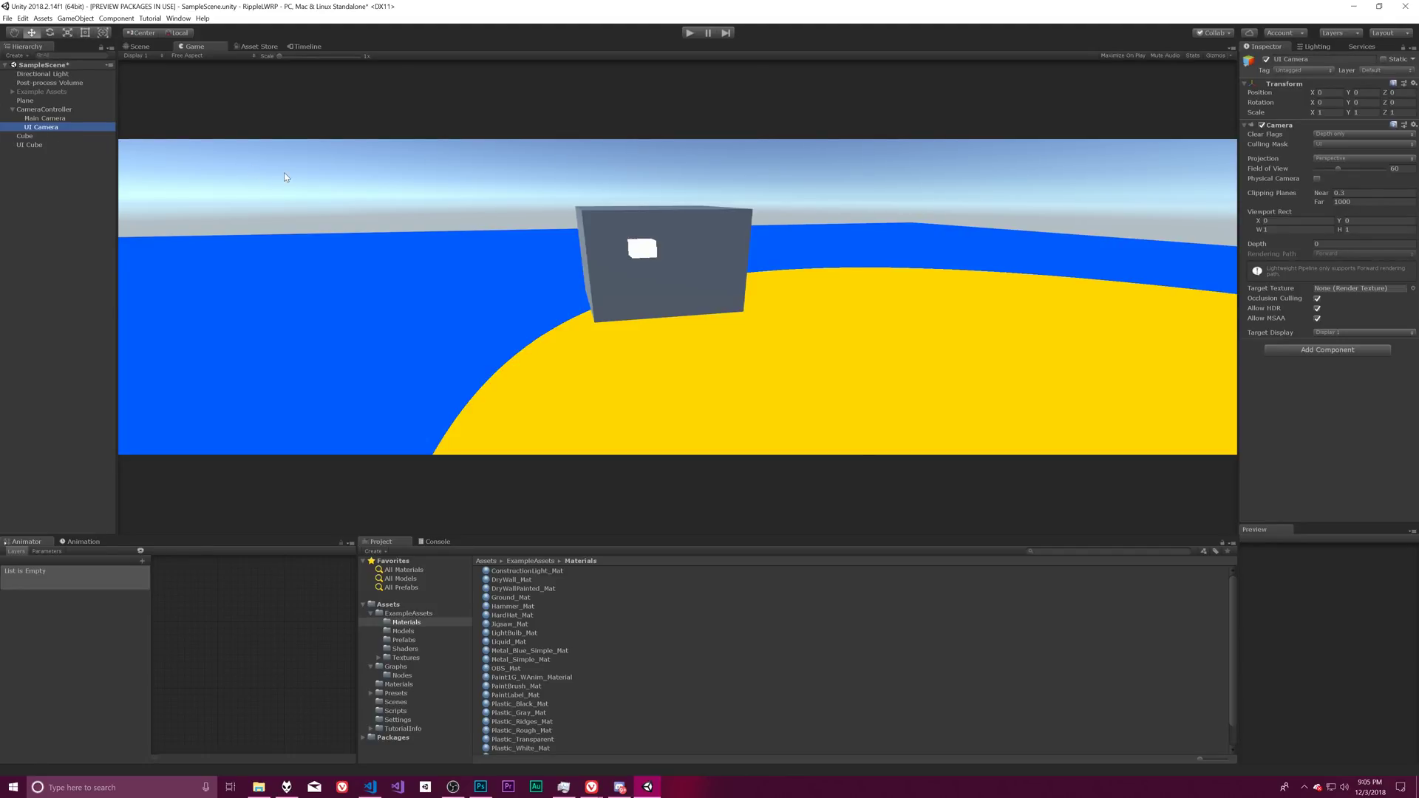
left_click(1328, 134)
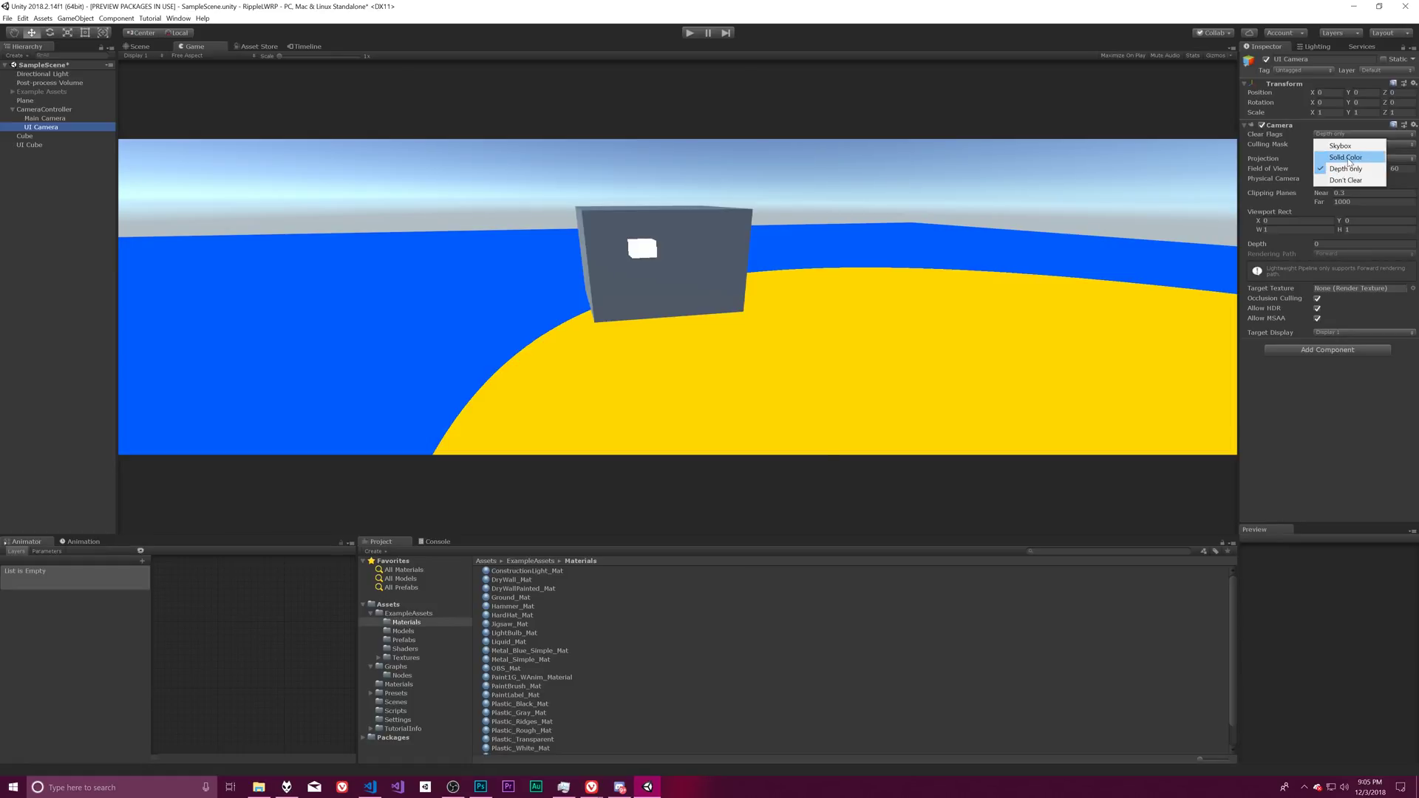
left_click(1347, 158)
left_click(1336, 135)
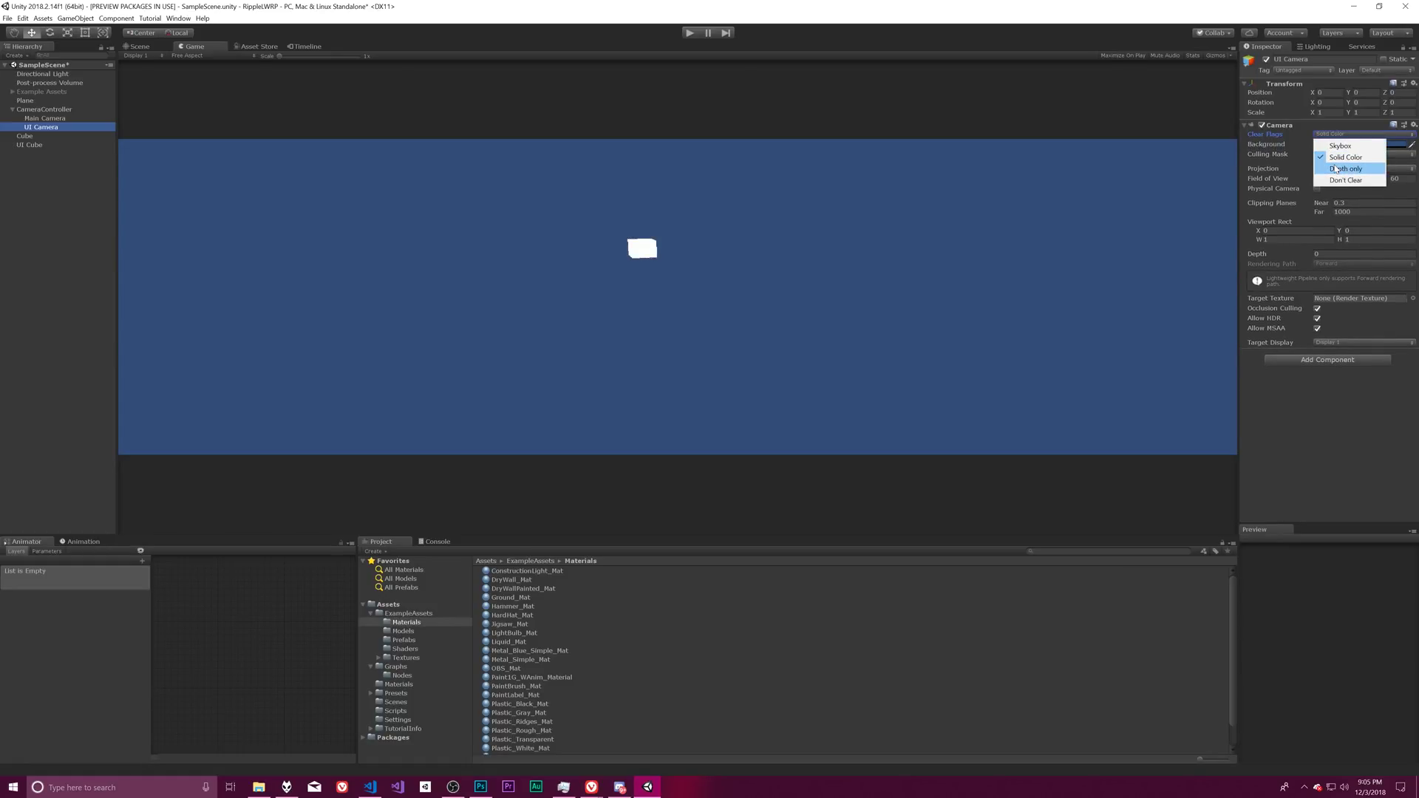
left_click(1337, 170)
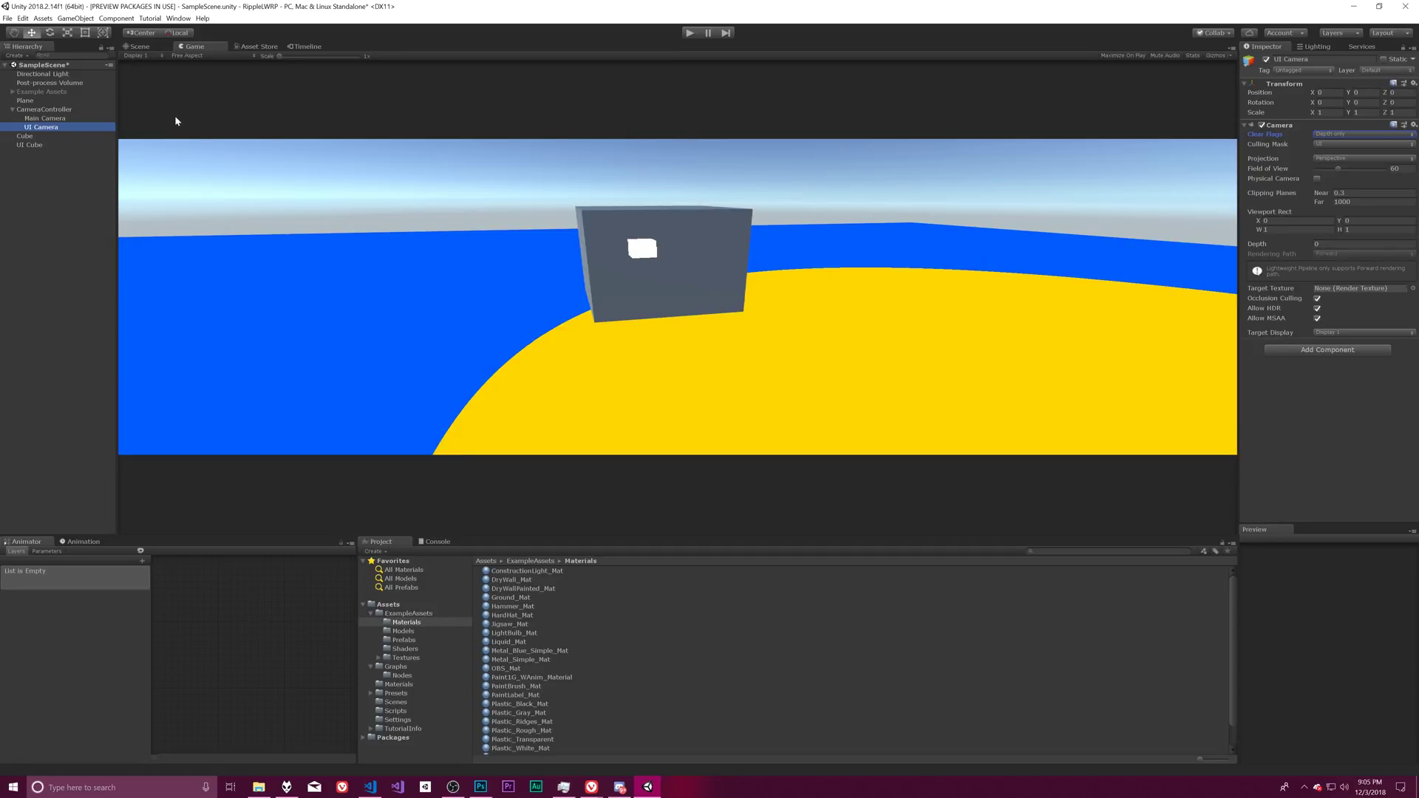
left_click(49, 130)
left_click(16, 130)
left_click(29, 145)
key("ctrl+d")
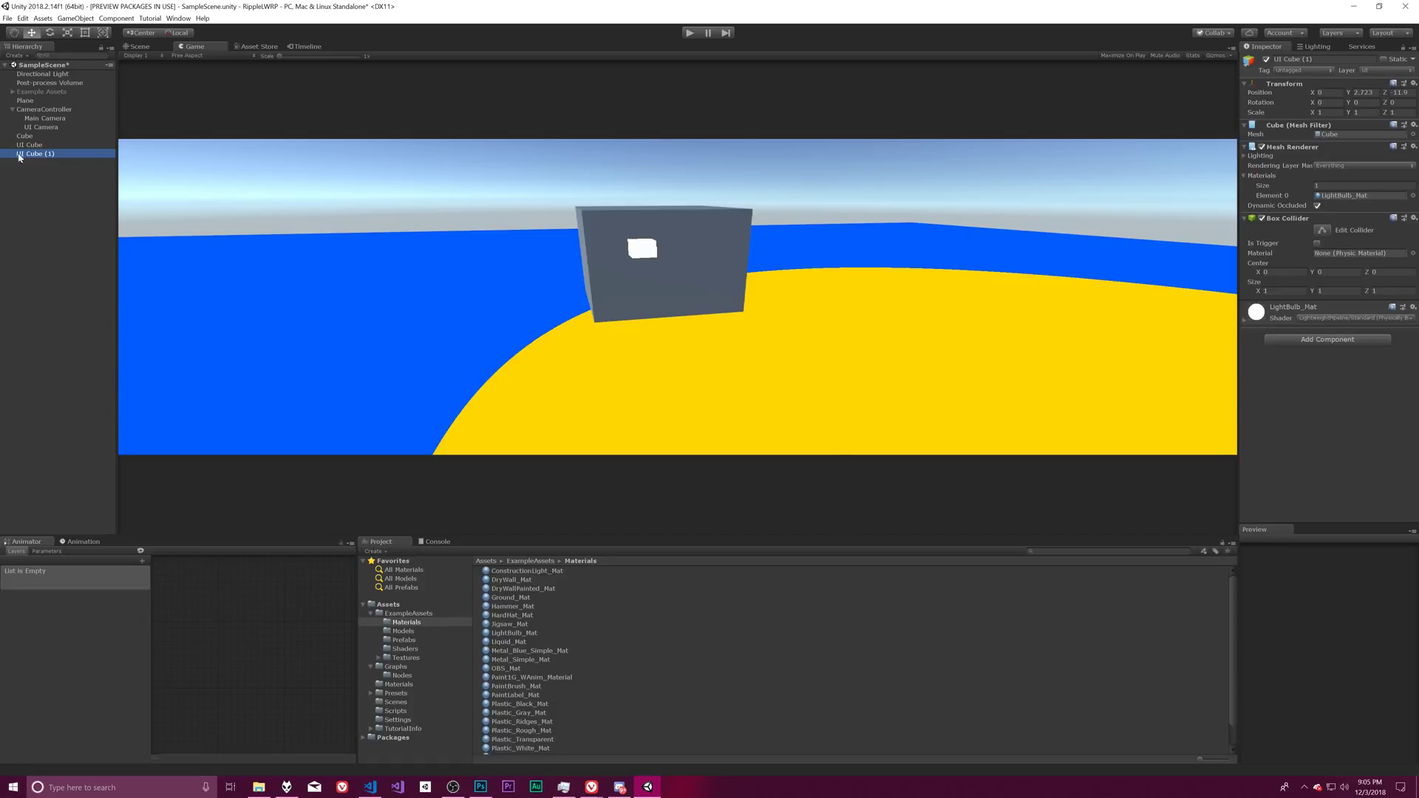
key("Delete")
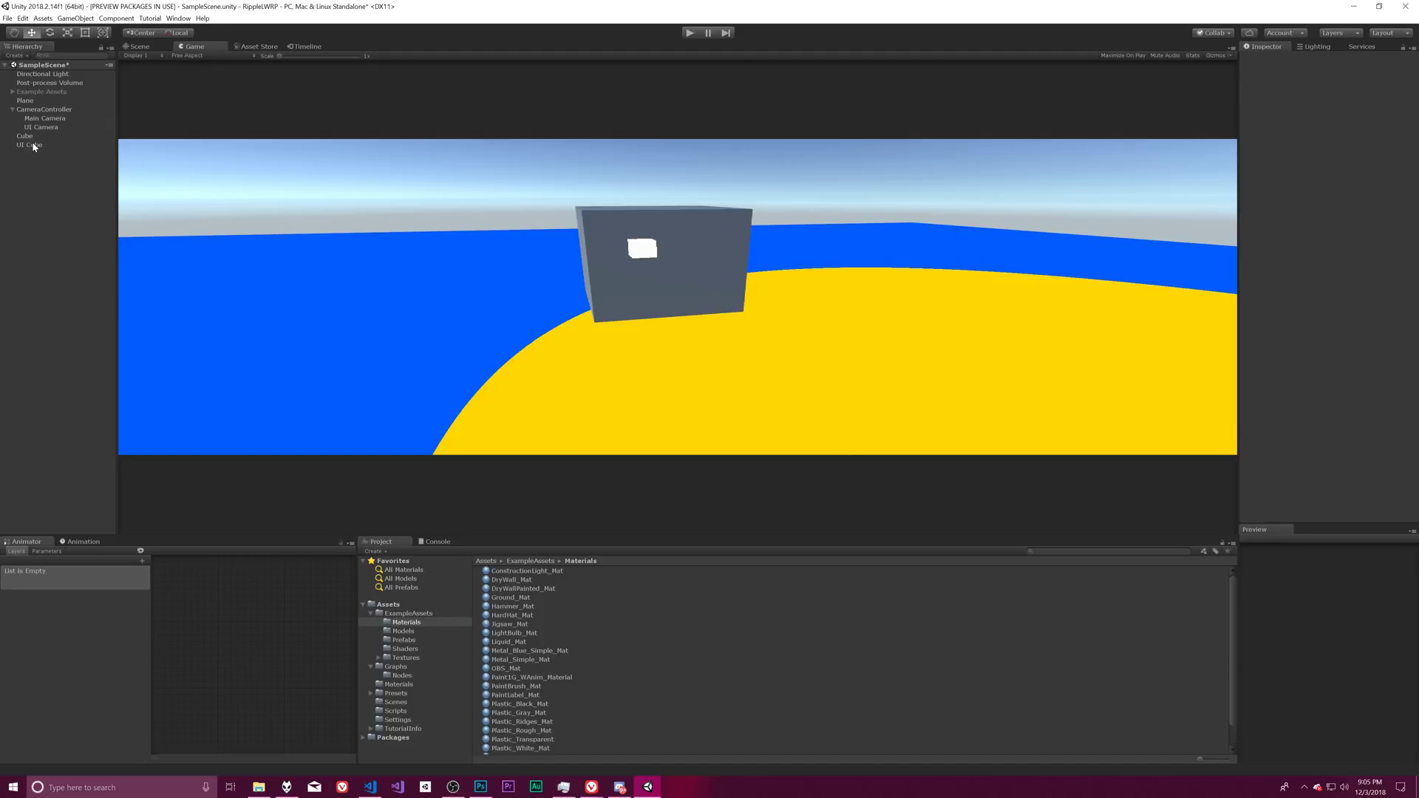
left_click(42, 144)
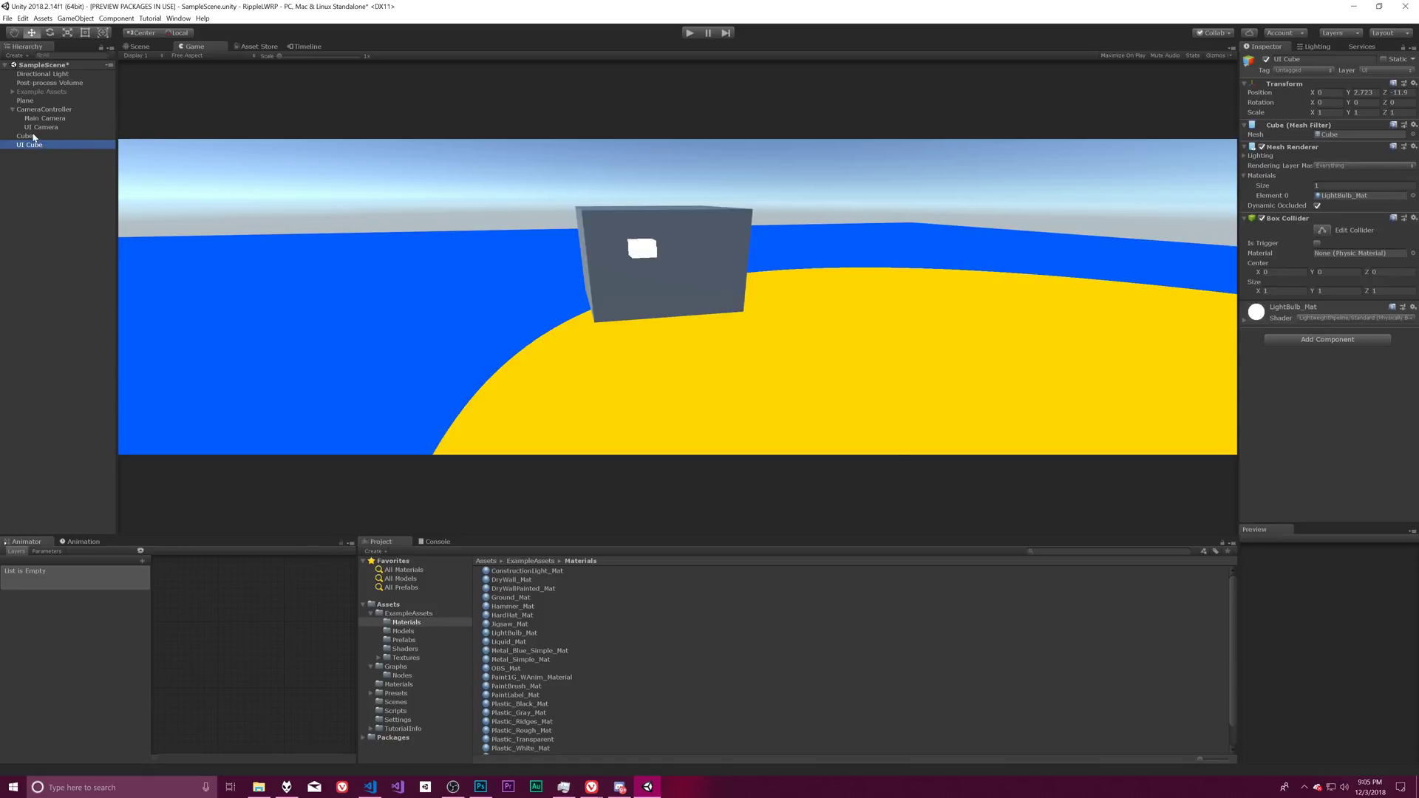
left_click(689, 32)
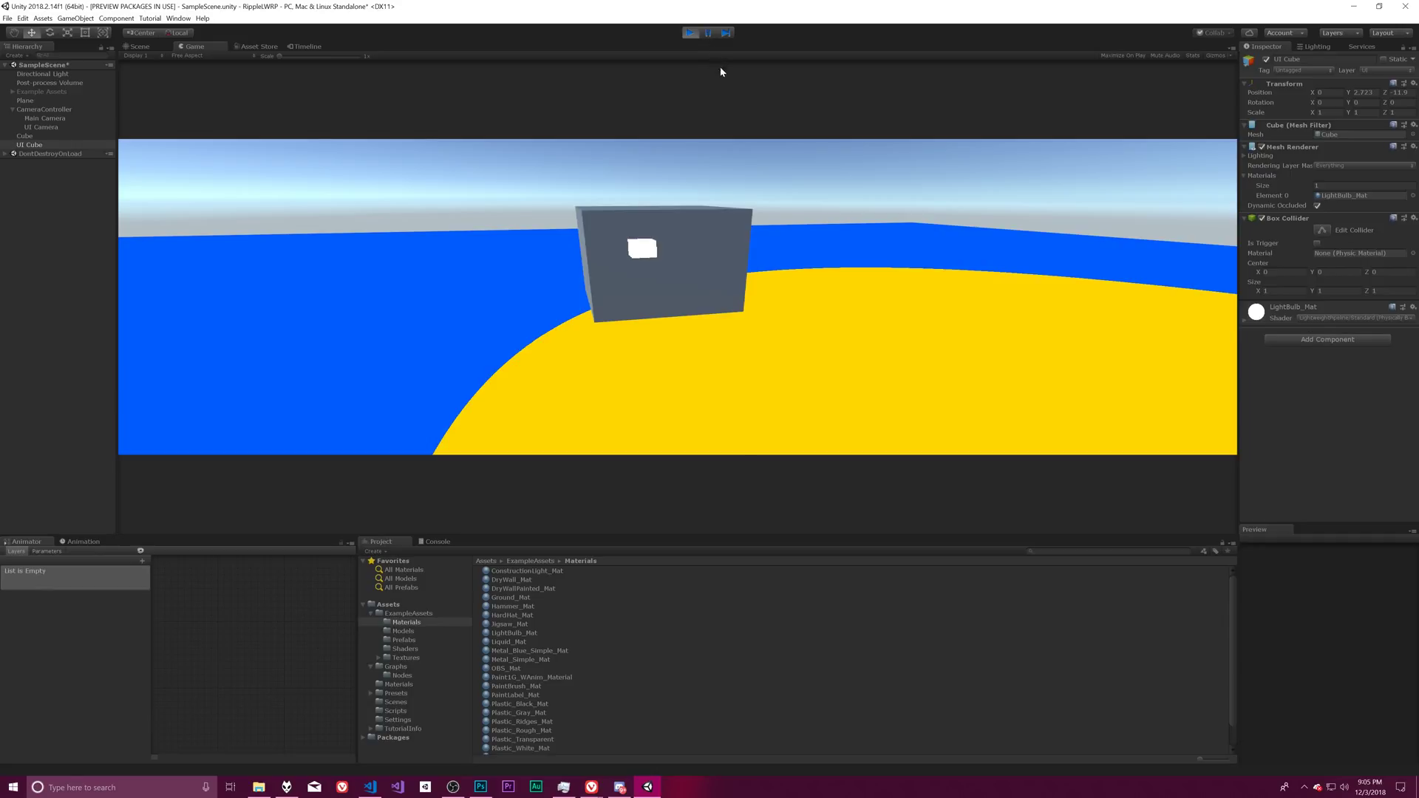
left_click(708, 282)
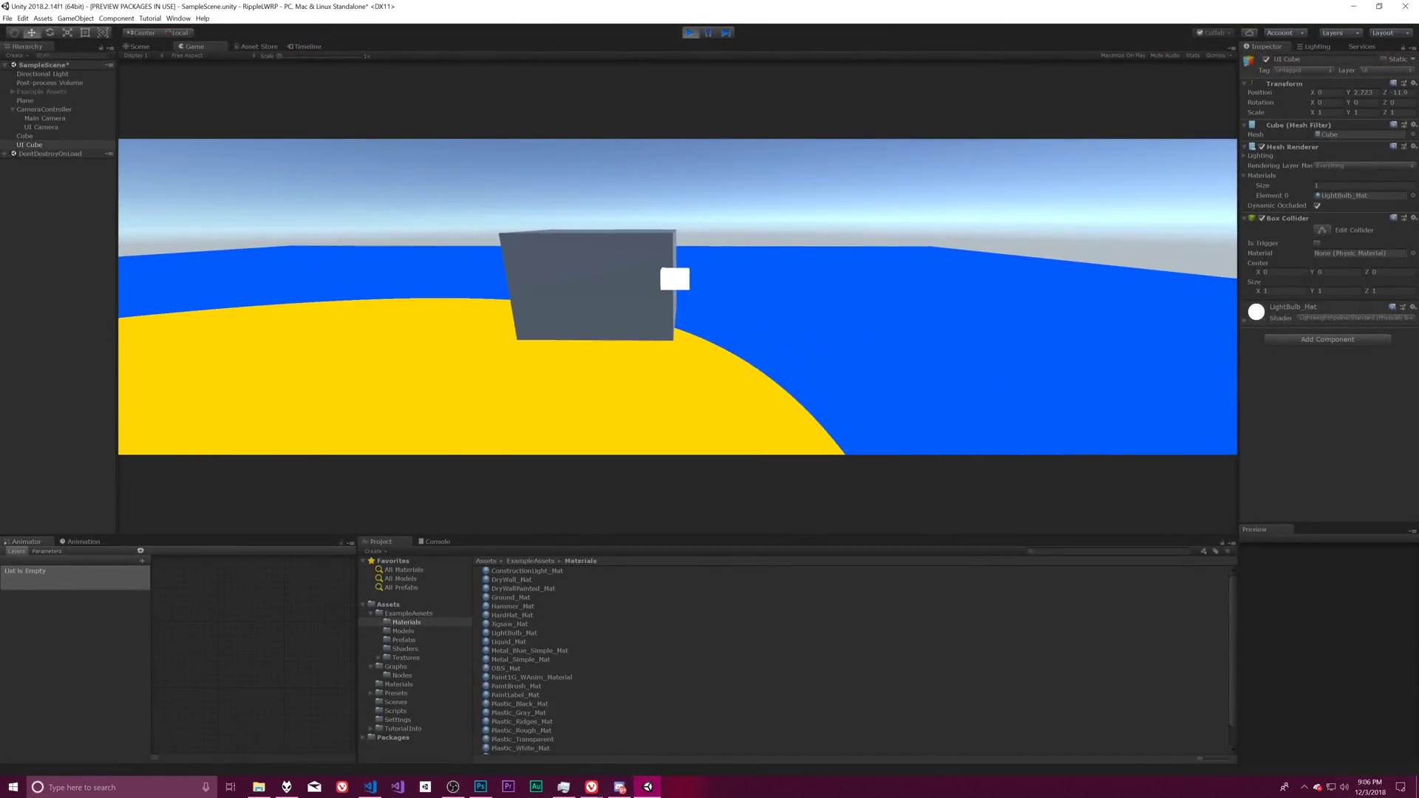
key("w")
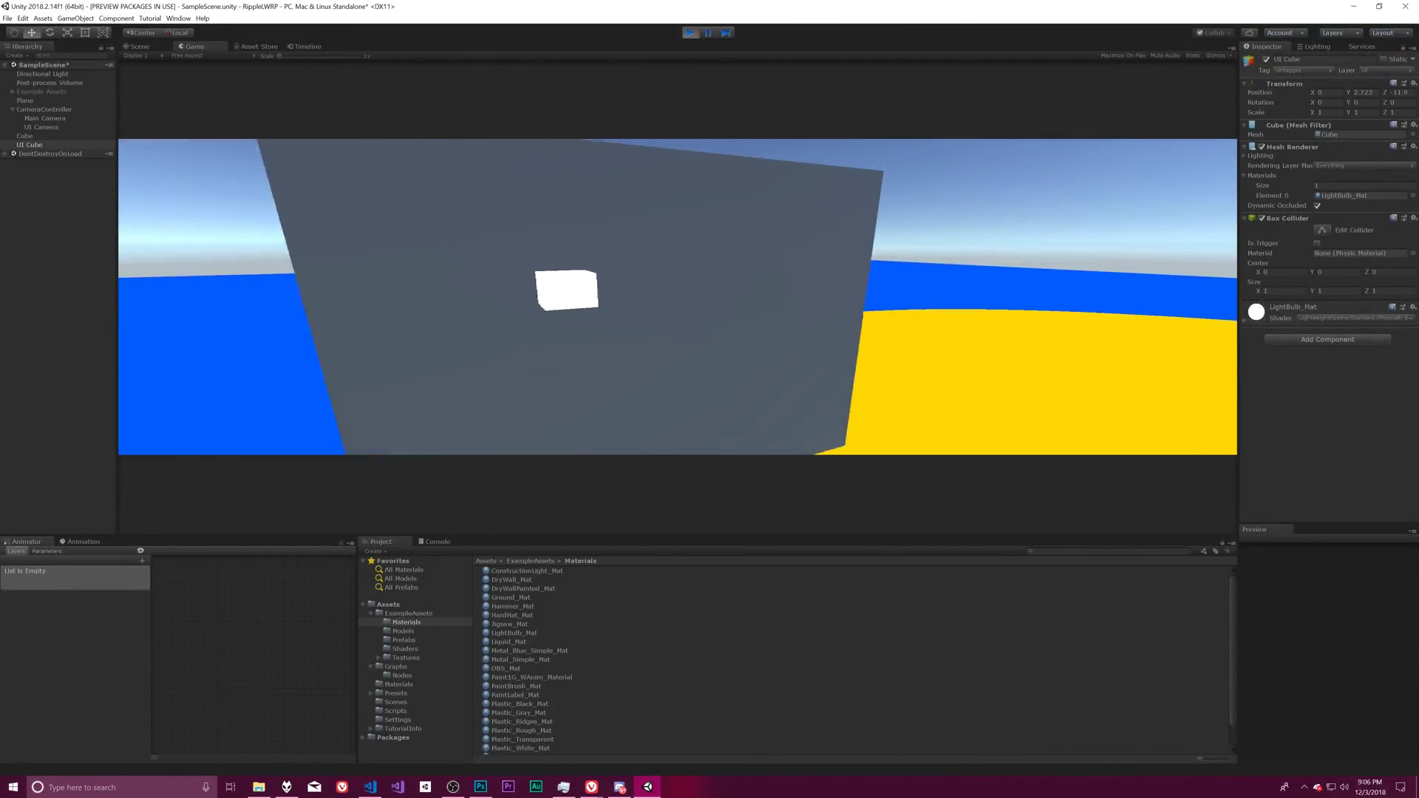
key("s")
key("Escape")
left_click(692, 33)
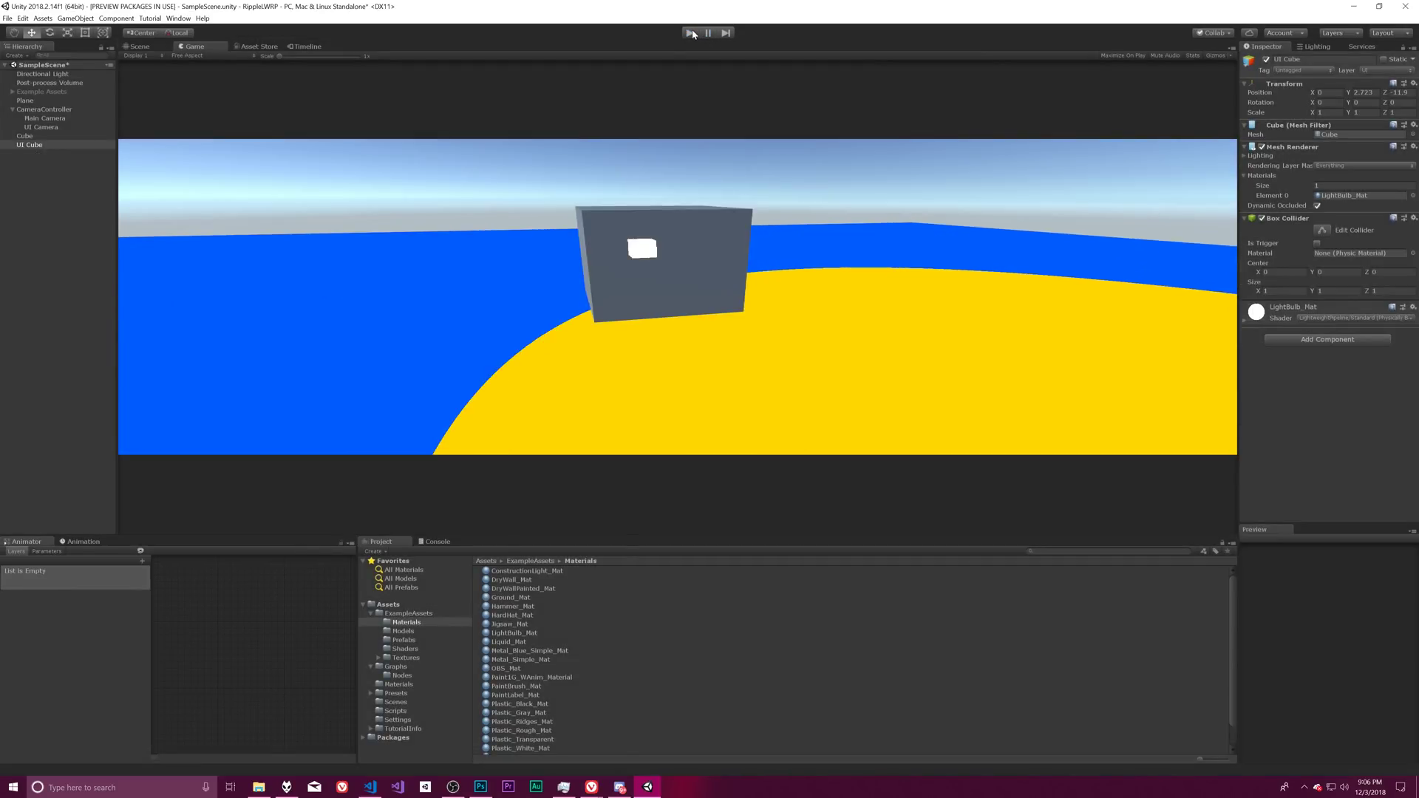
Step: Review the Main Camera's Post Process Layer, then the UI Camera's components
left_click(44, 118)
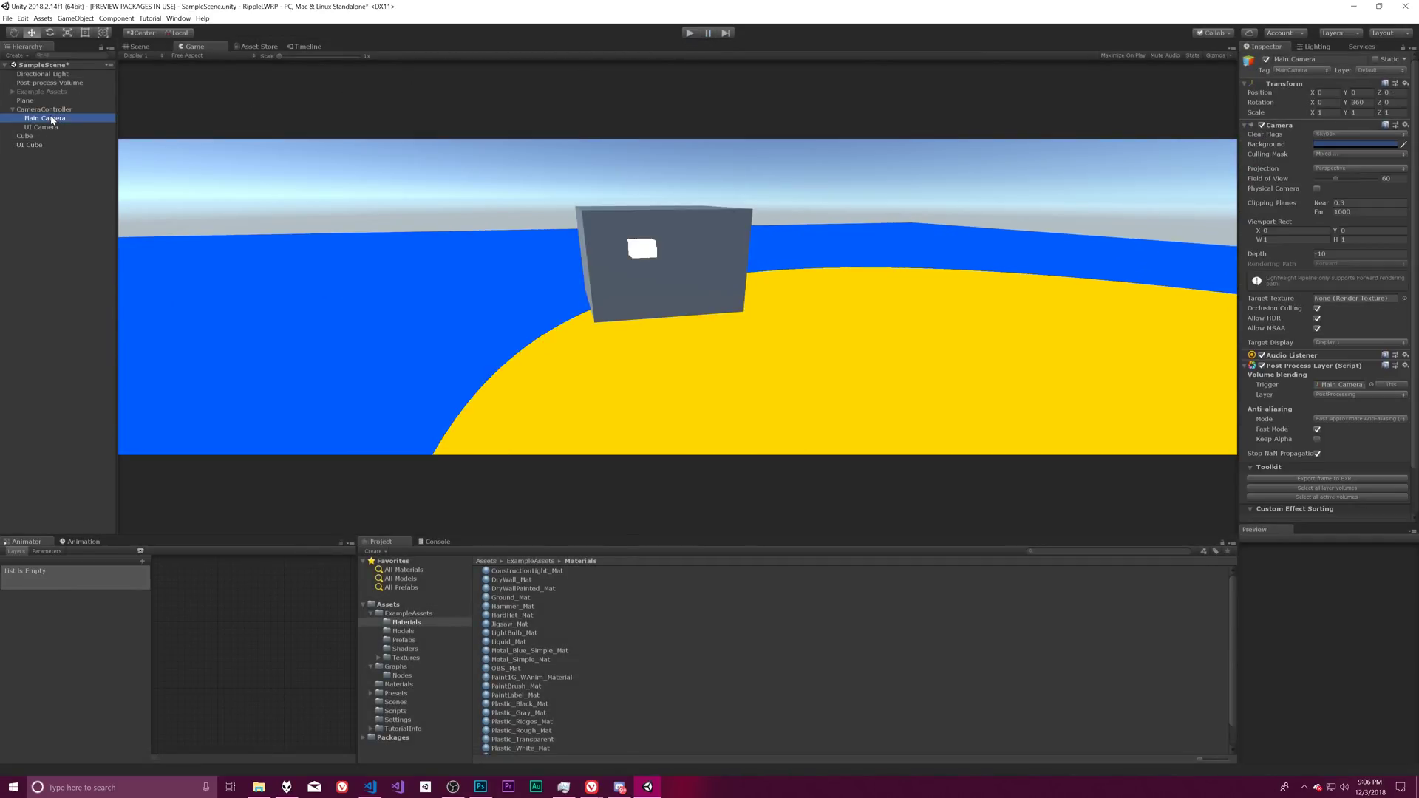
scroll(1273, 390, "down", 3)
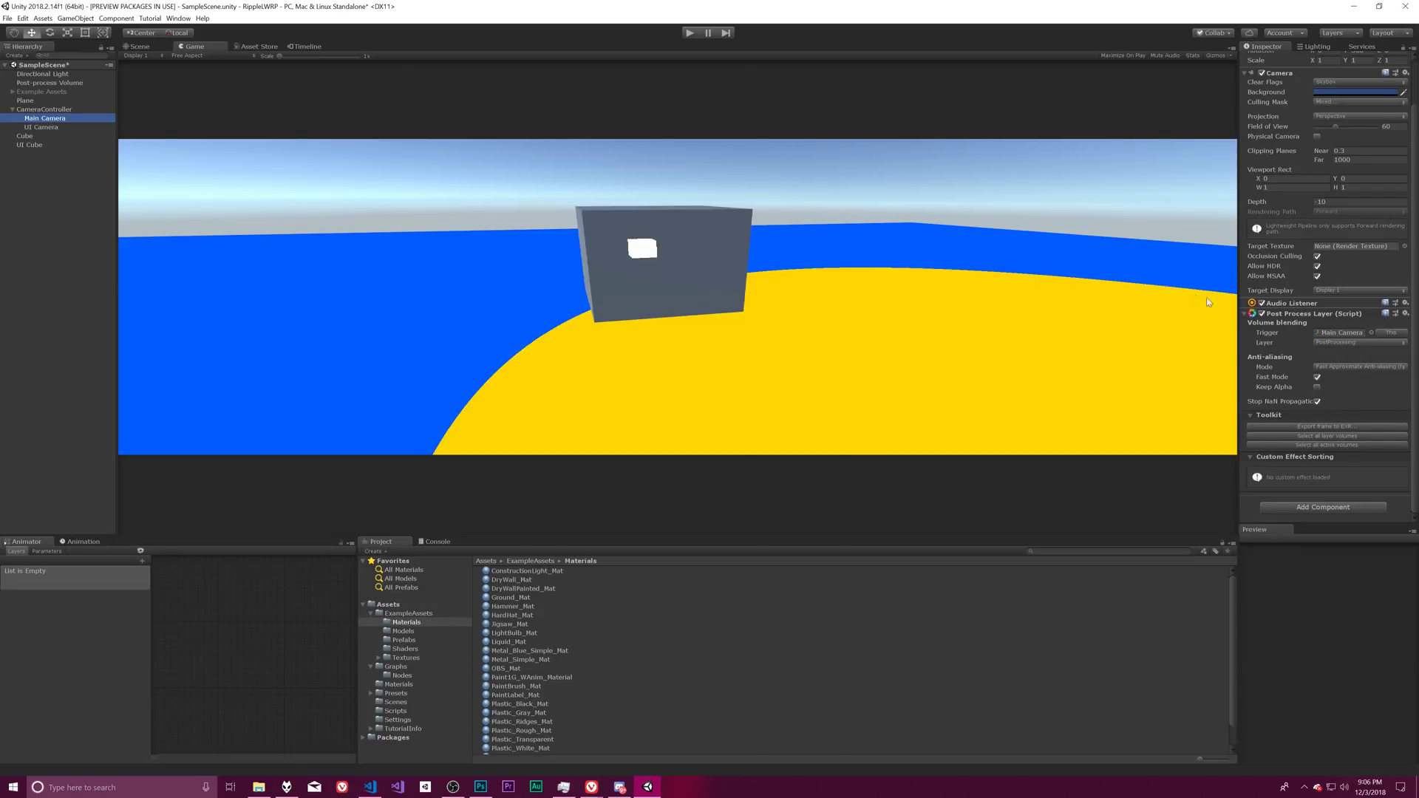
left_click(42, 127)
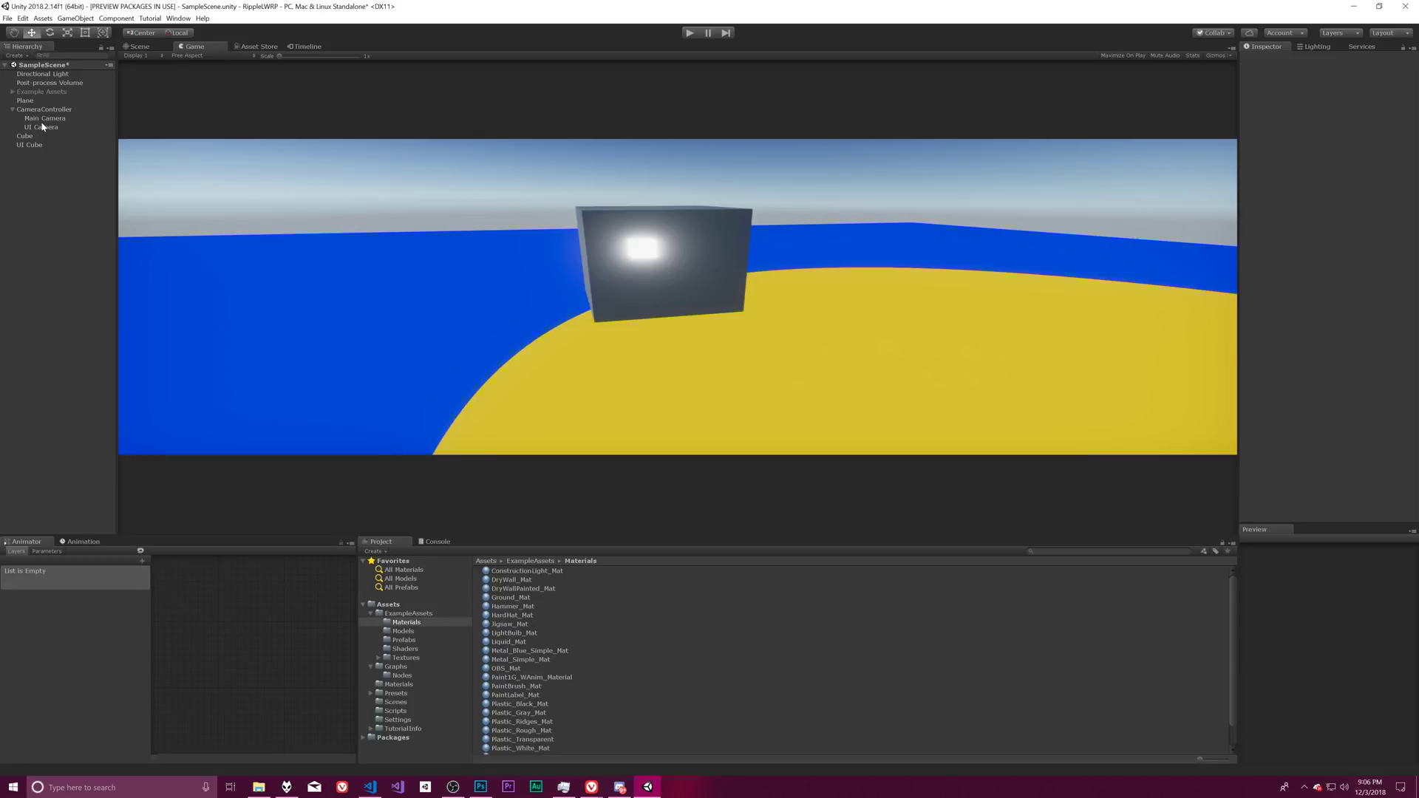
left_click(38, 128)
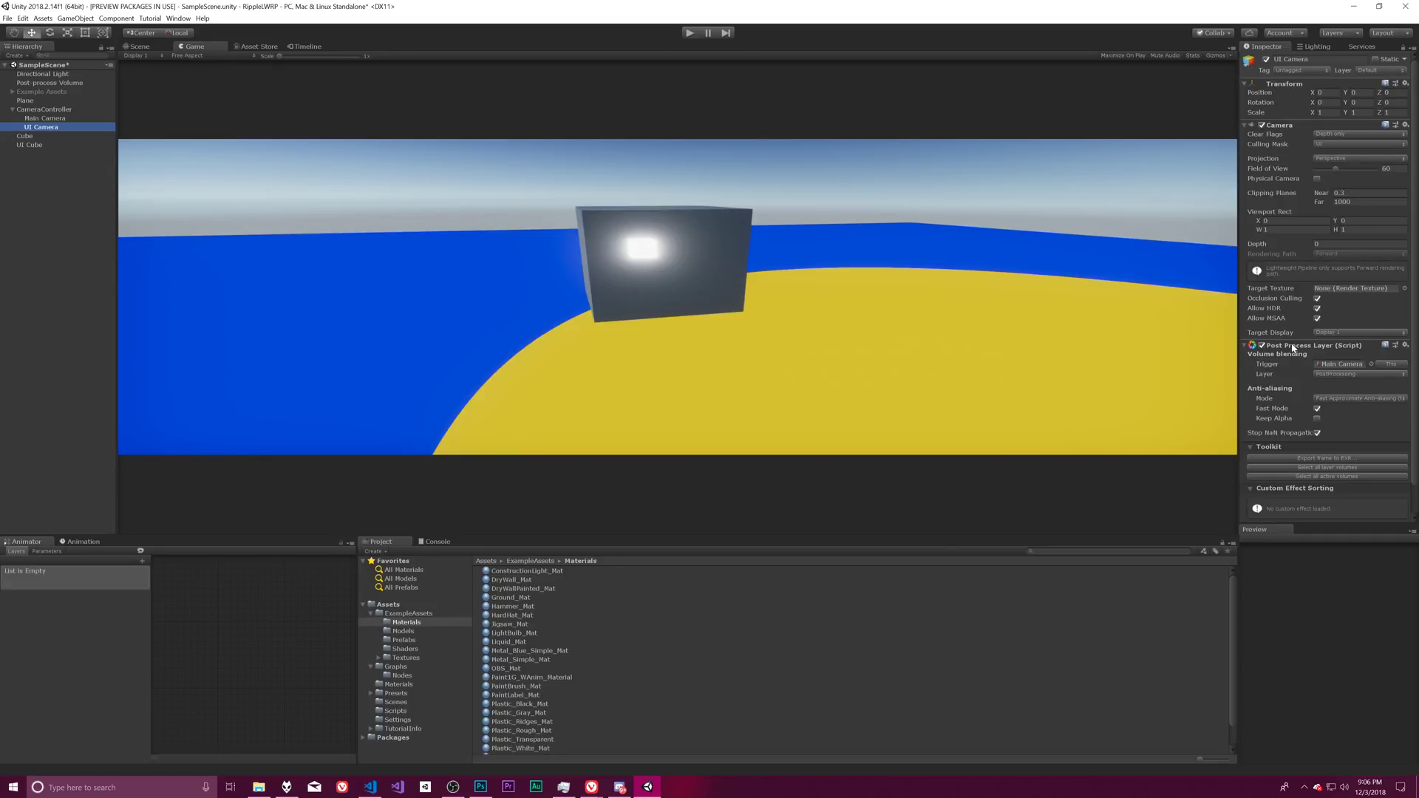
left_click(49, 121)
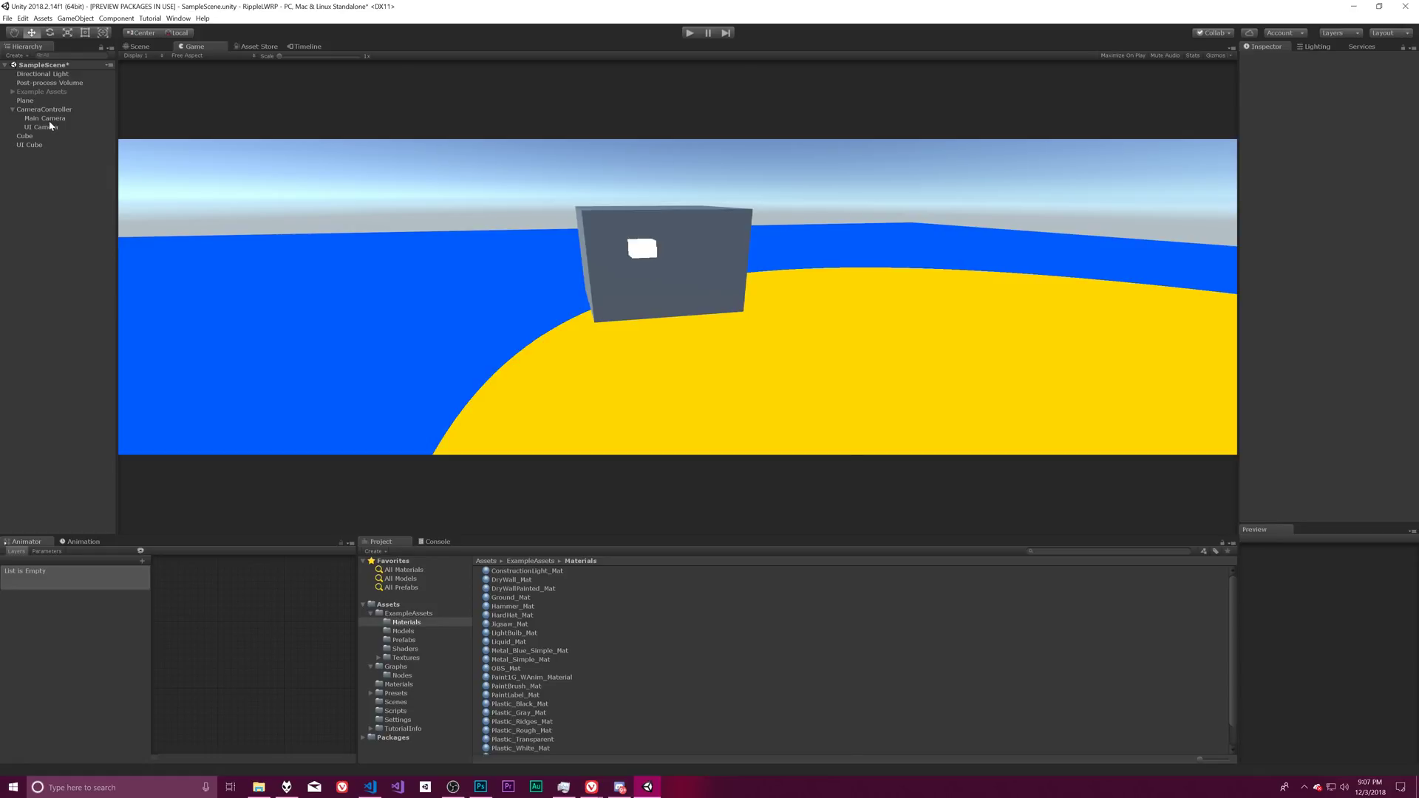
Step: Scroll the Main Camera's Inspector down to its Post Process Layer component
left_click(46, 119)
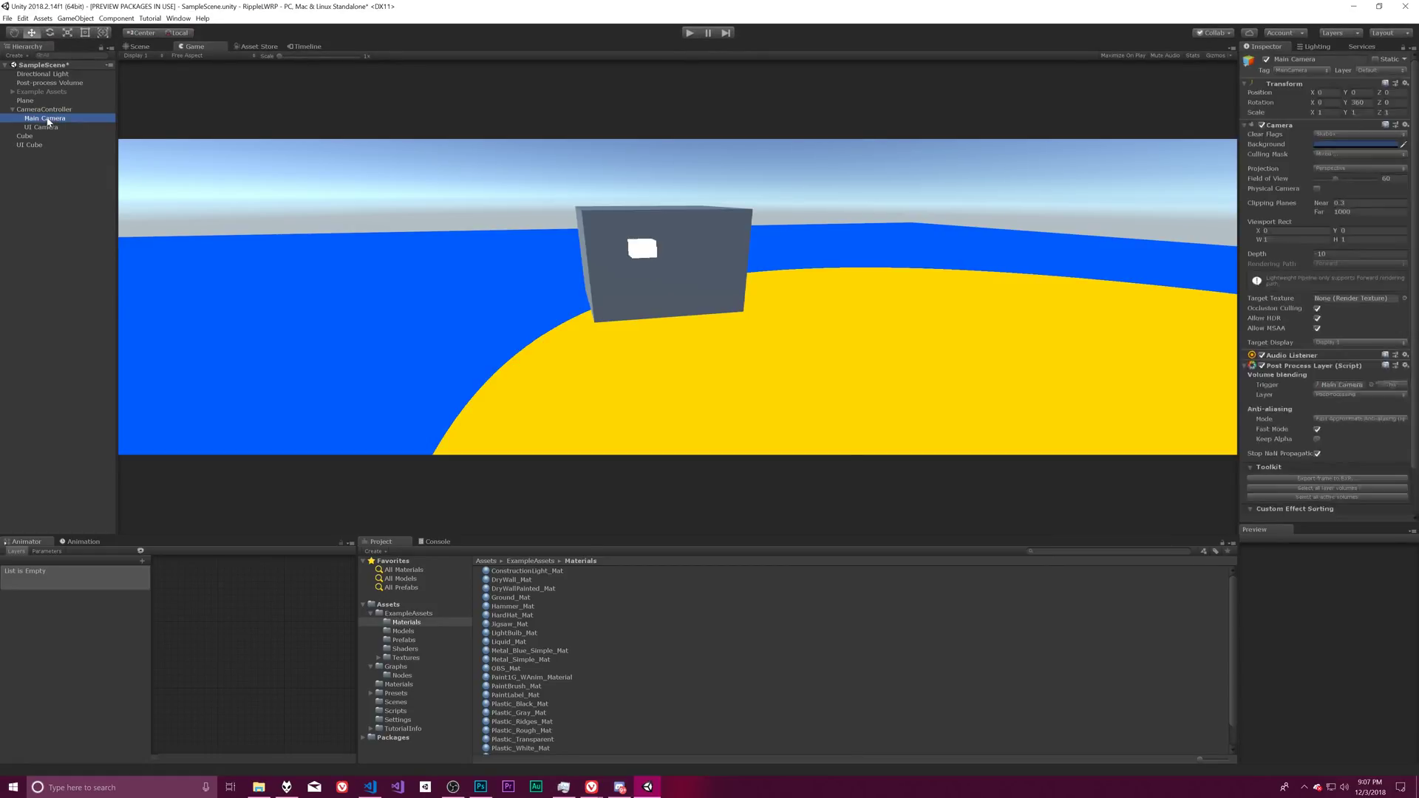
scroll(1326, 418, "down", 2)
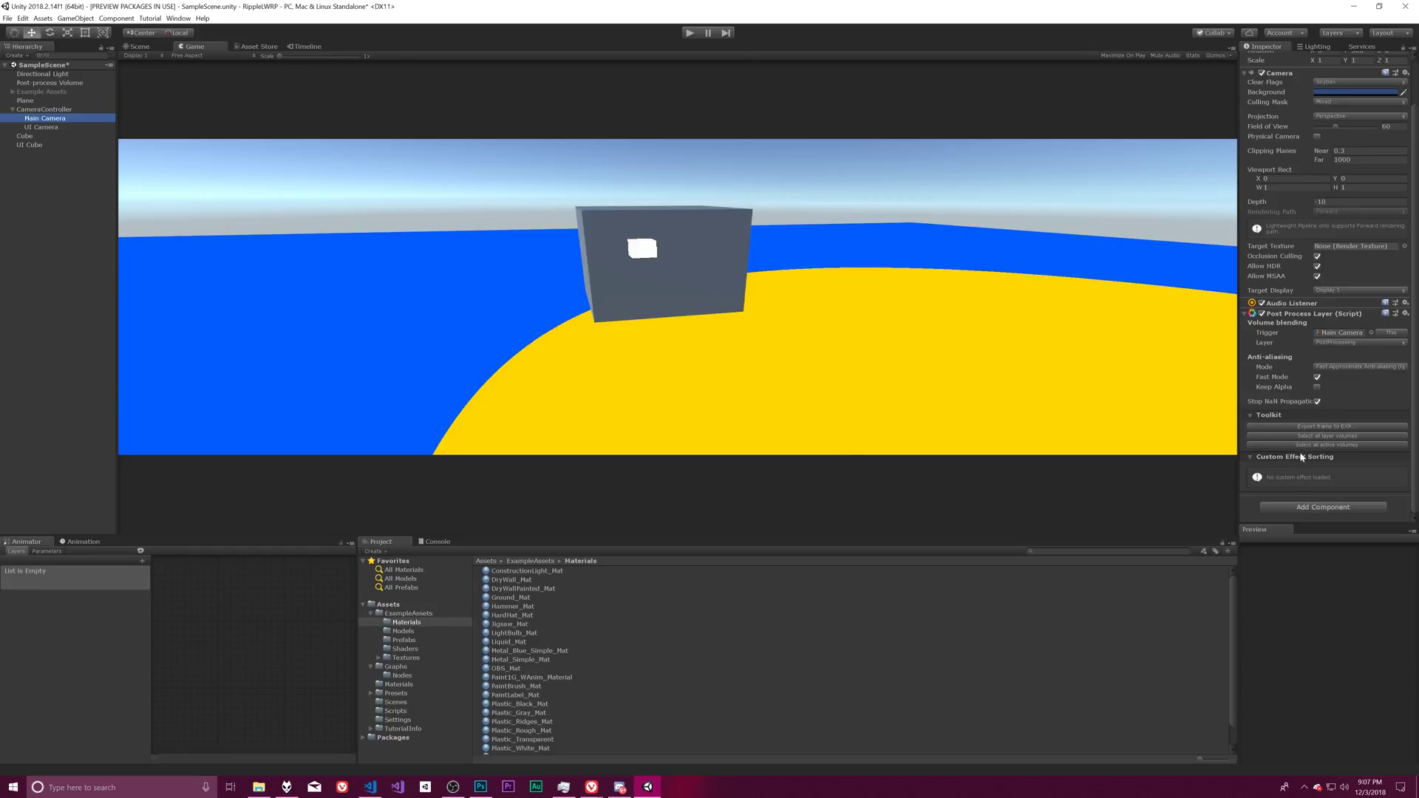
left_click(1301, 475)
mouse_move(1280, 333)
Step: Compare the UI Camera's and Main Camera's Post Process Layer settings, ending on UI Camera
left_click(74, 127)
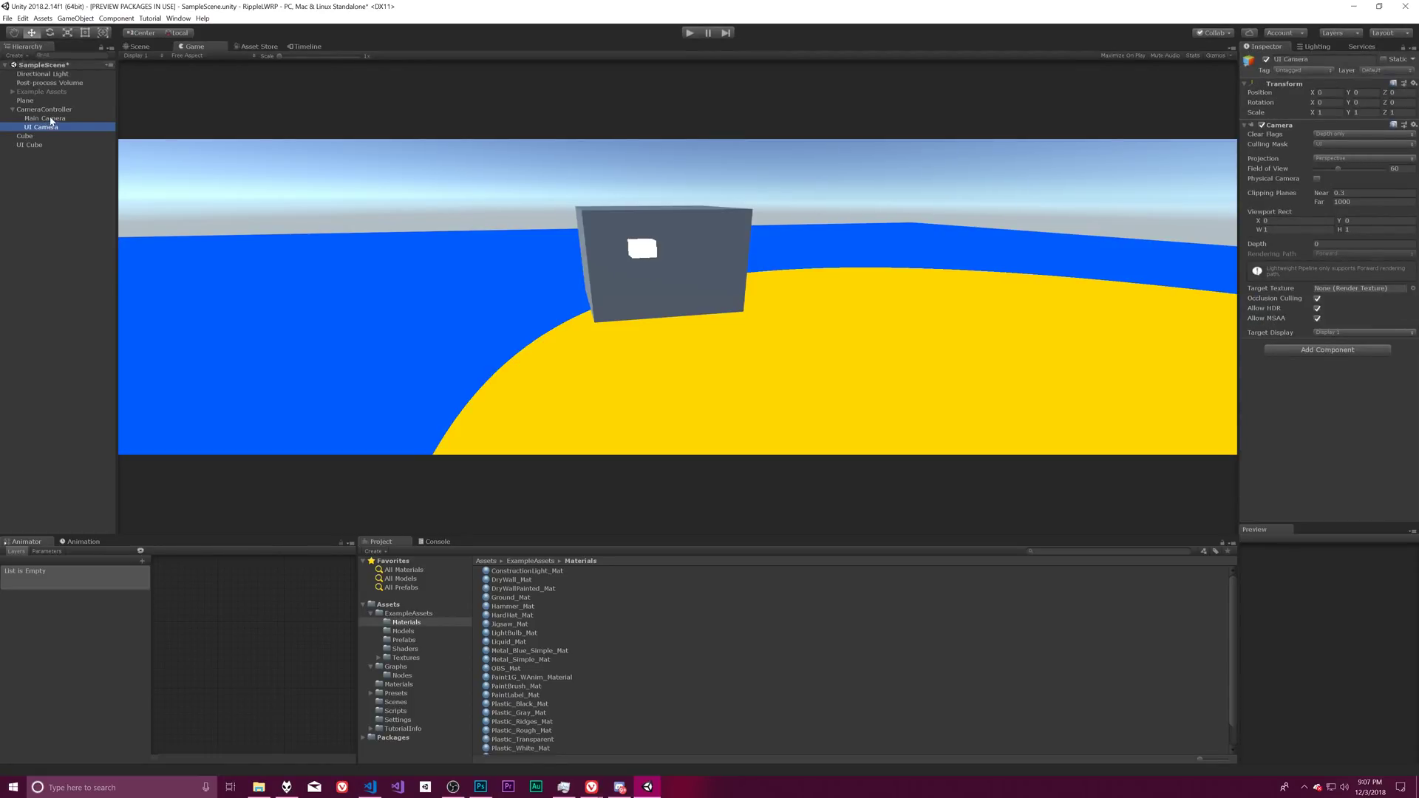
left_click(51, 119)
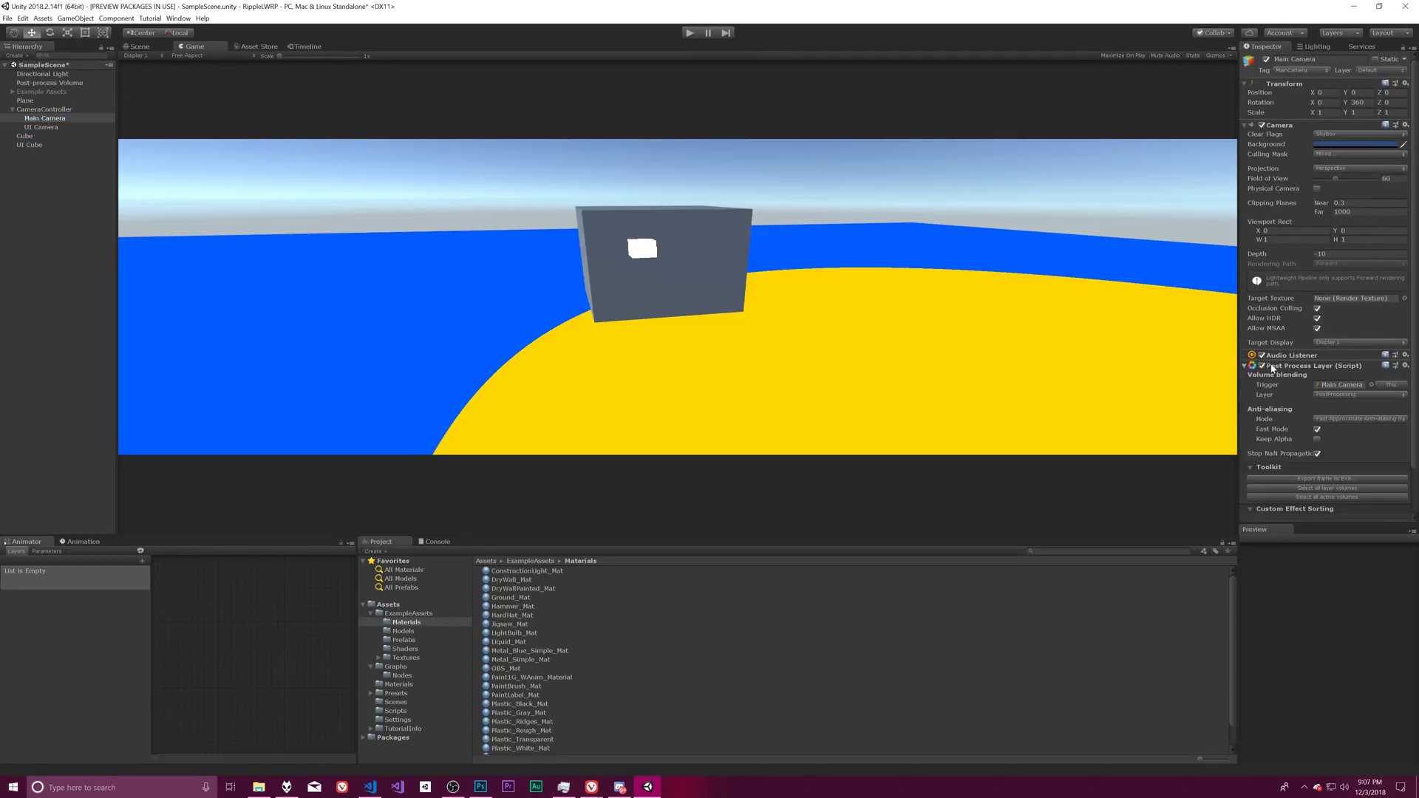
left_click(47, 130)
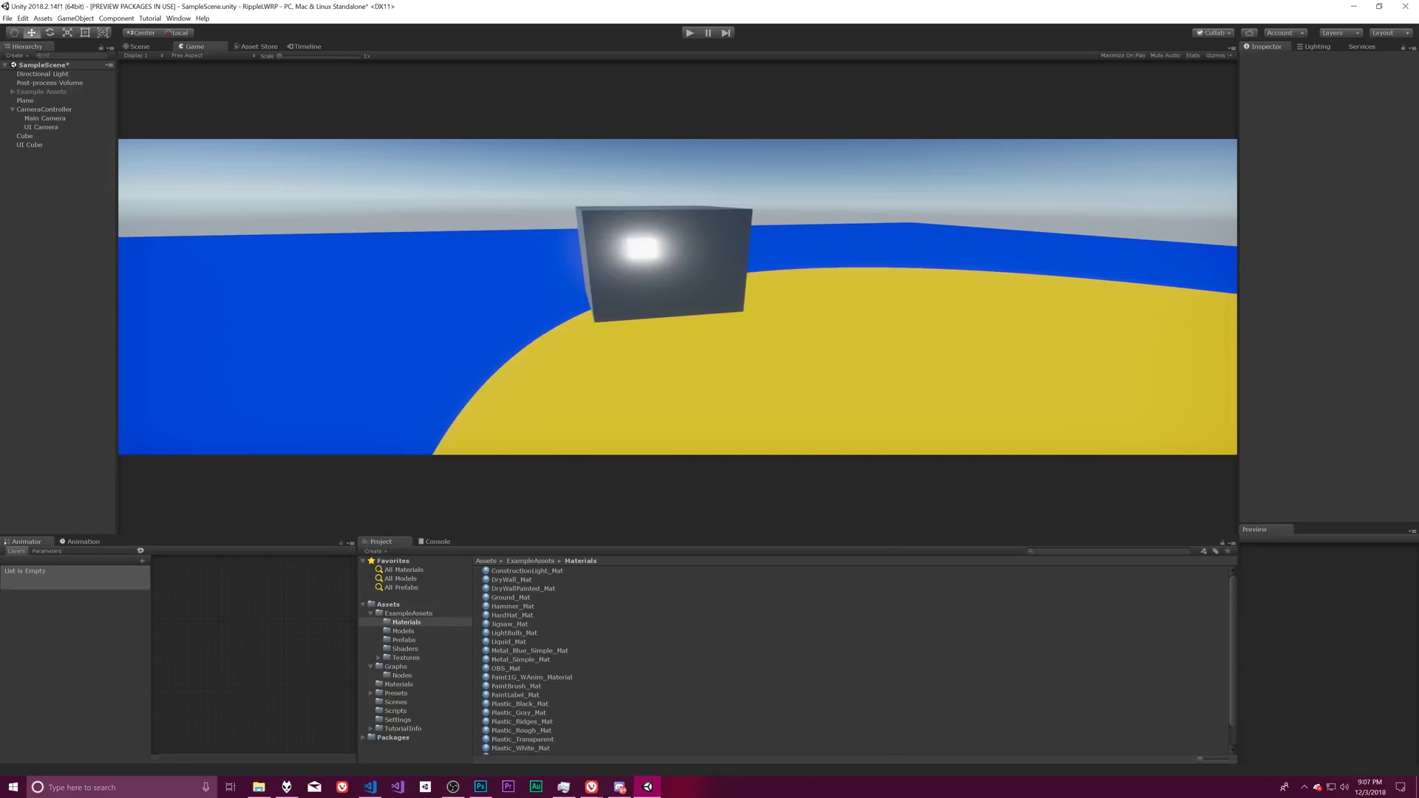
left_click(49, 129)
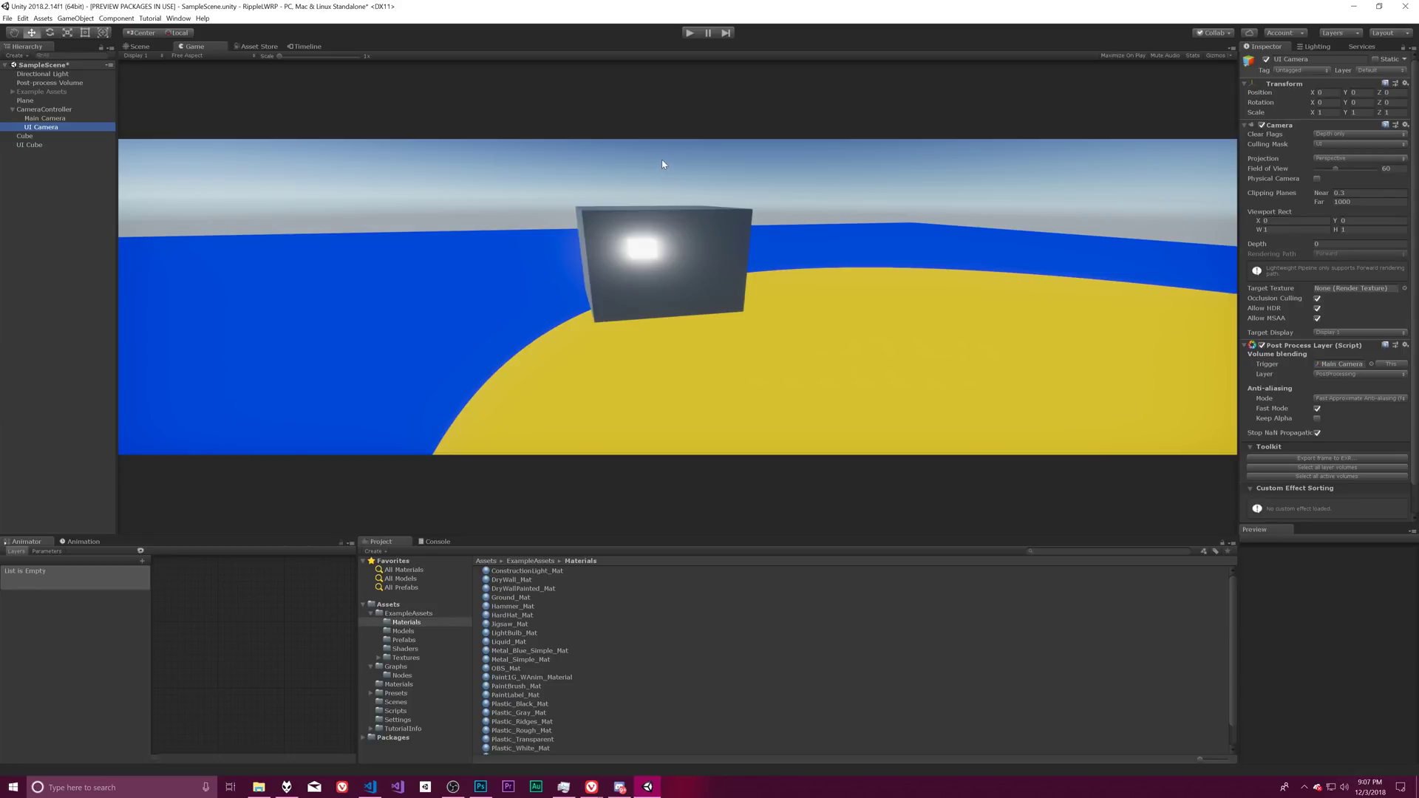
Step: Run the scene to preview the glowing UI Cube over the Main Camera view
left_click(691, 33)
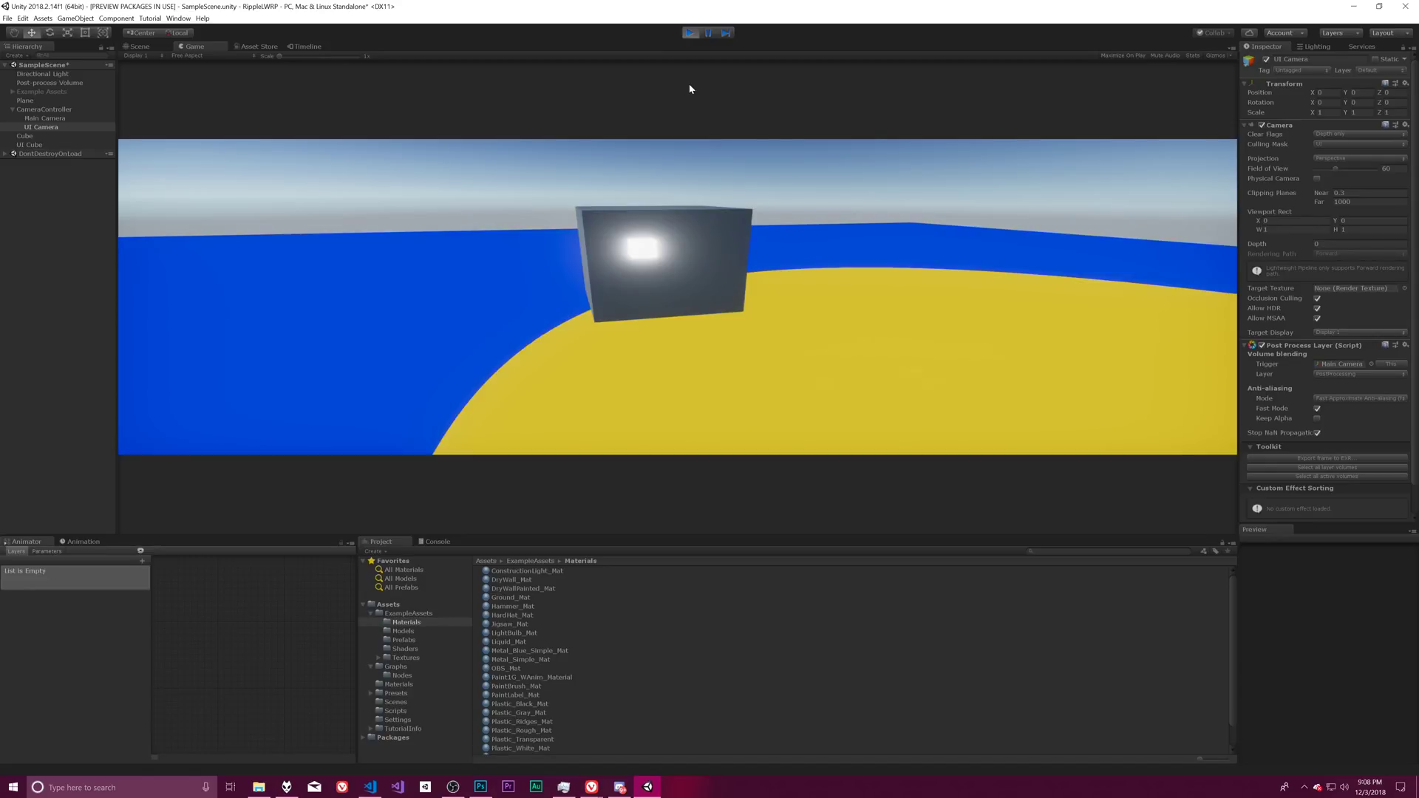
Step: Stop the test run so the Main Camera's Post Process Layer can be removed
left_click(689, 32)
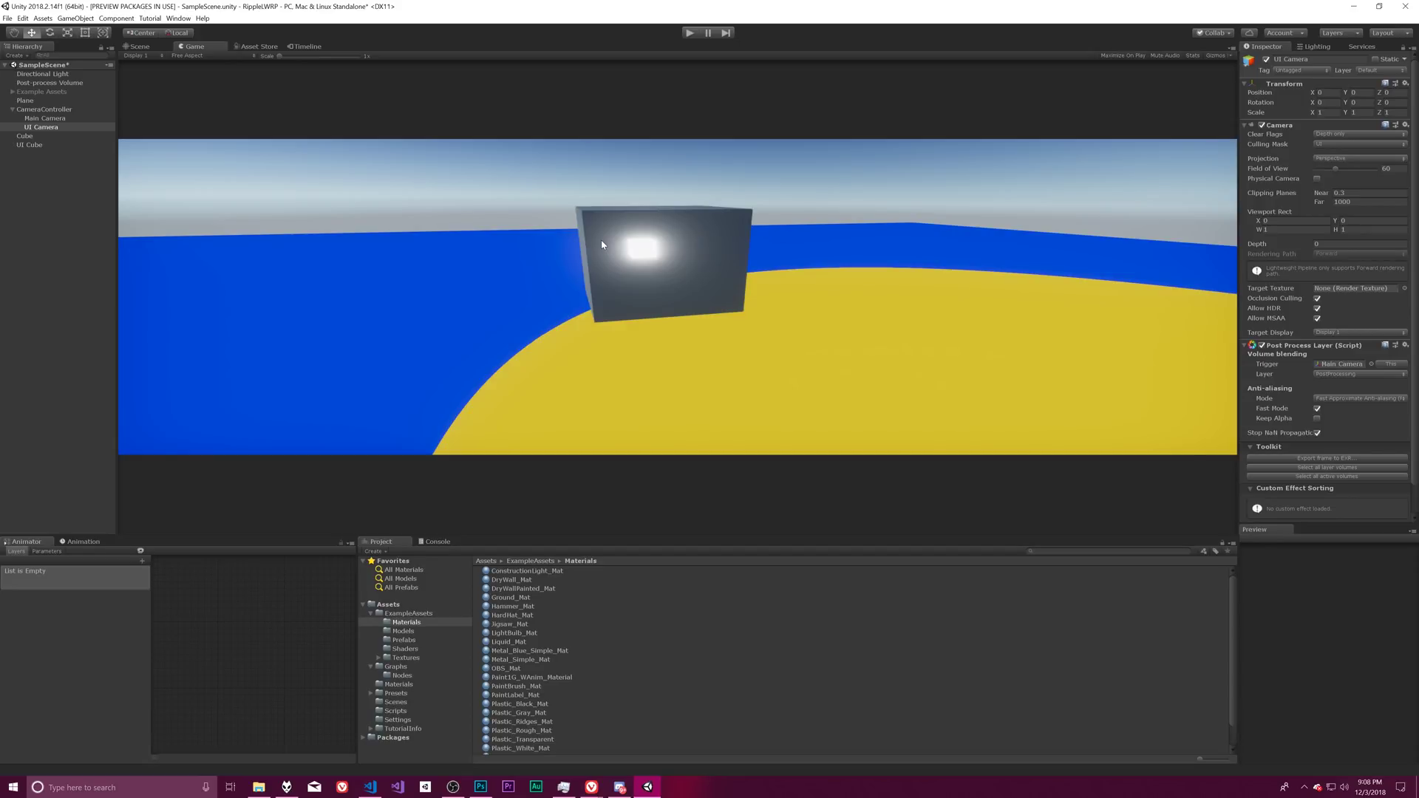
Step: Inspect Main Camera, then UI Camera, to see its Depth-only clearing and Post Process Layer
mouse_move(1257, 138)
left_click(35, 120)
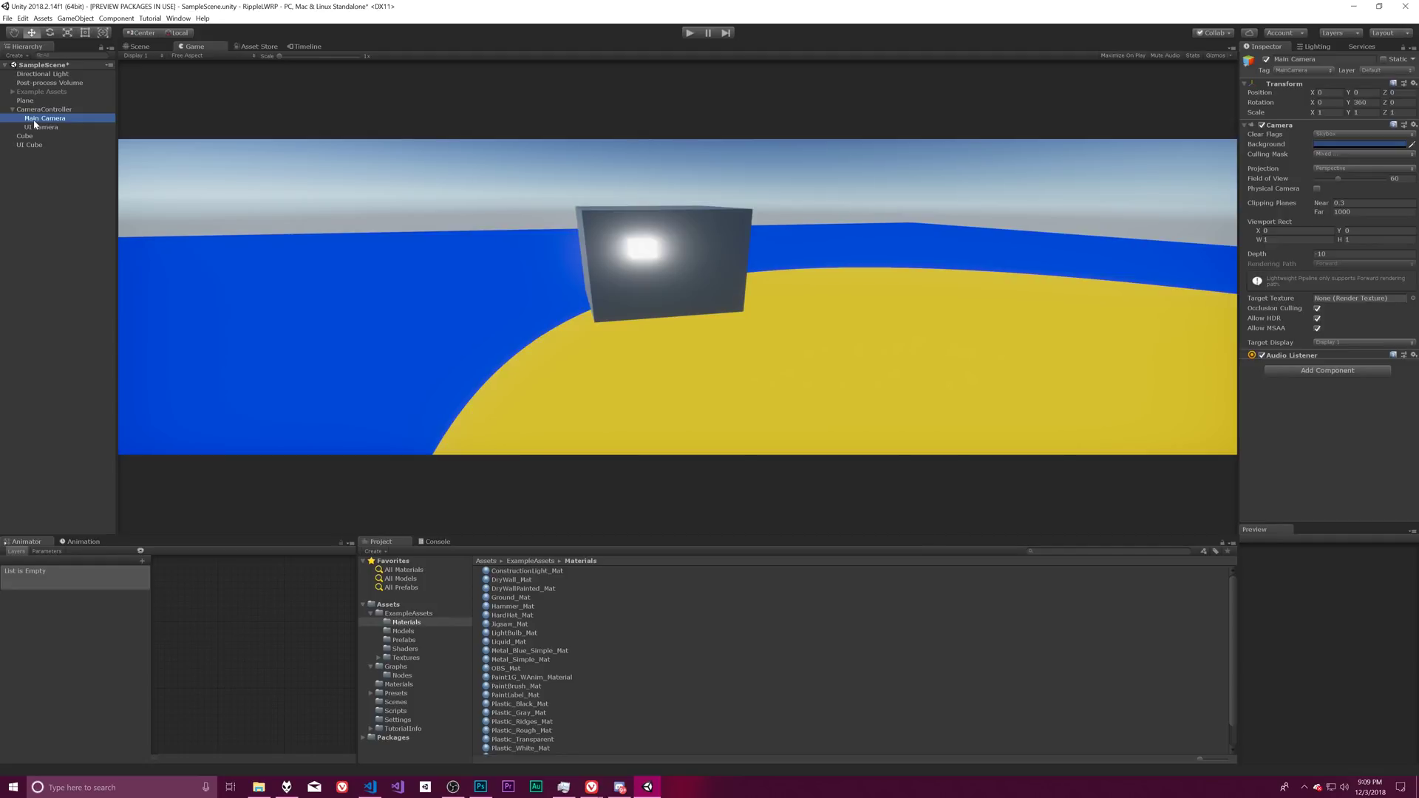
left_click(41, 128)
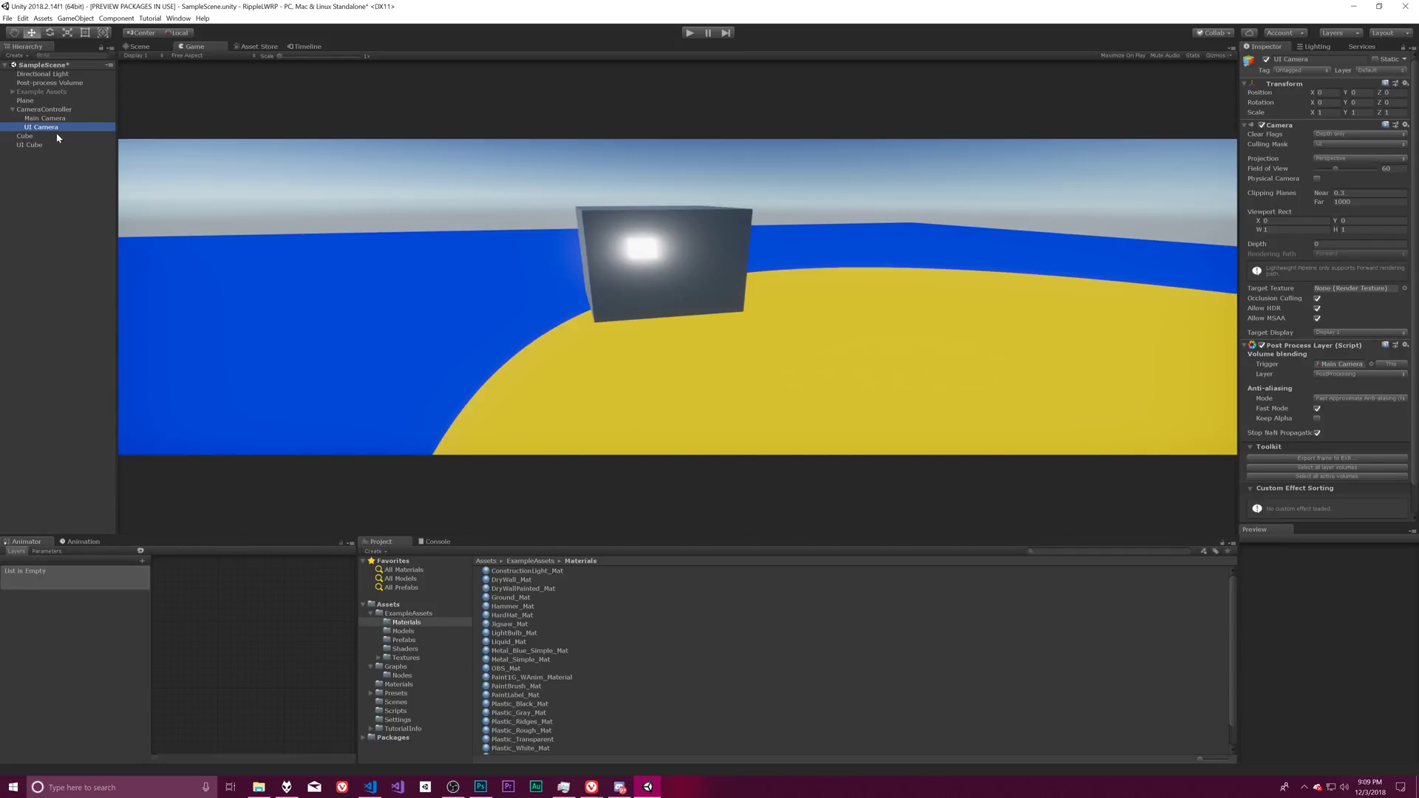
key("ctrl+d")
key("ctrl+d")
key("ctrl+d")
key("ctrl+d")
key("ctrl+d")
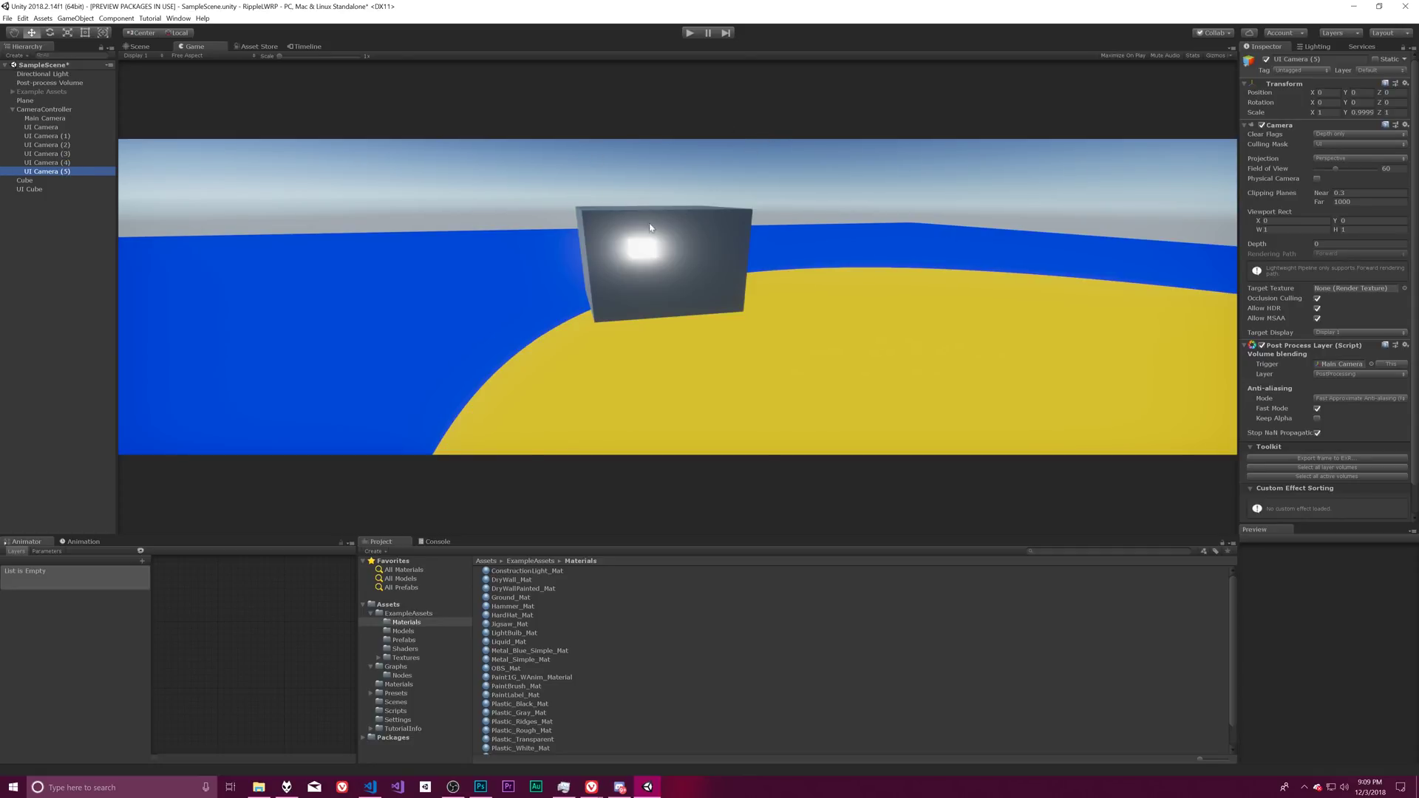
left_click(73, 138, "shift")
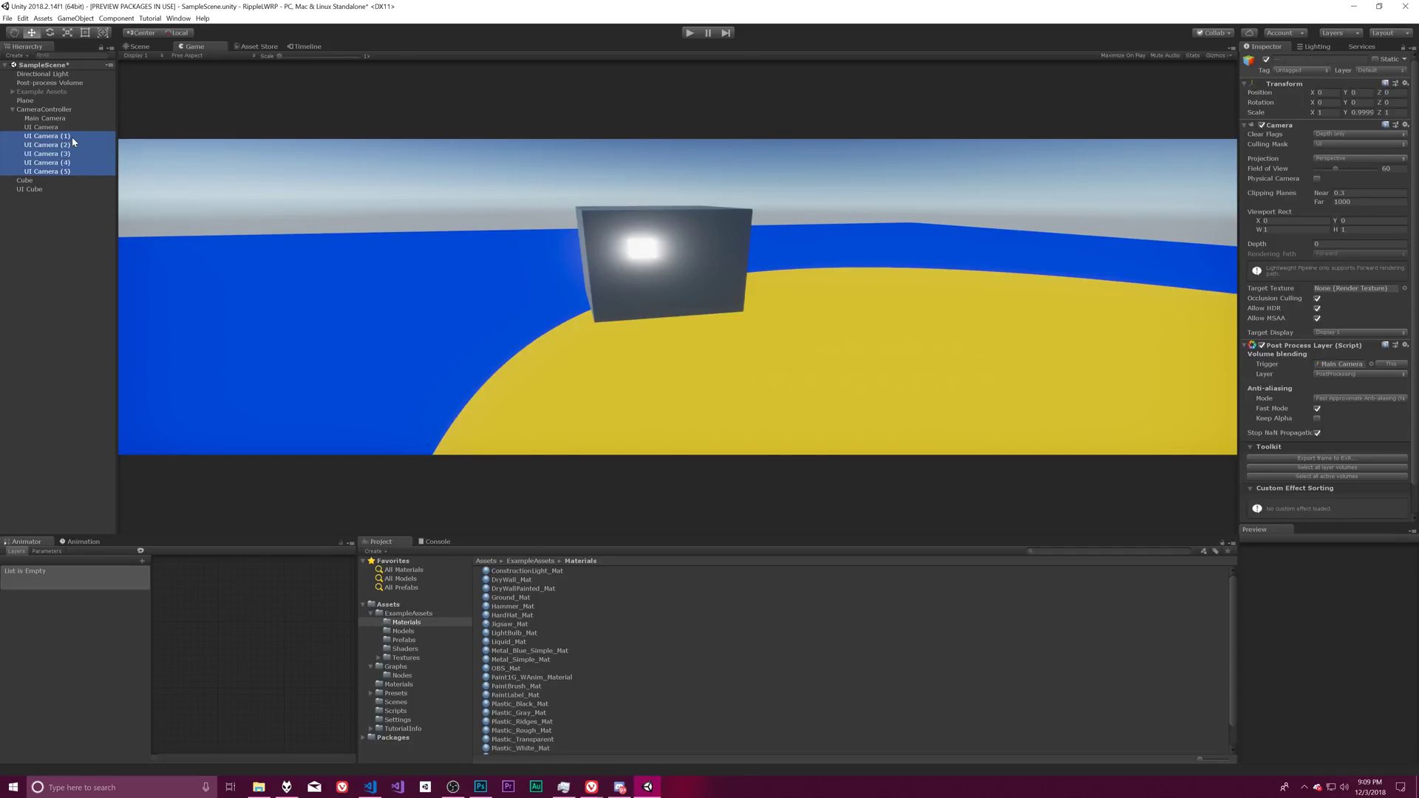
key("Delete")
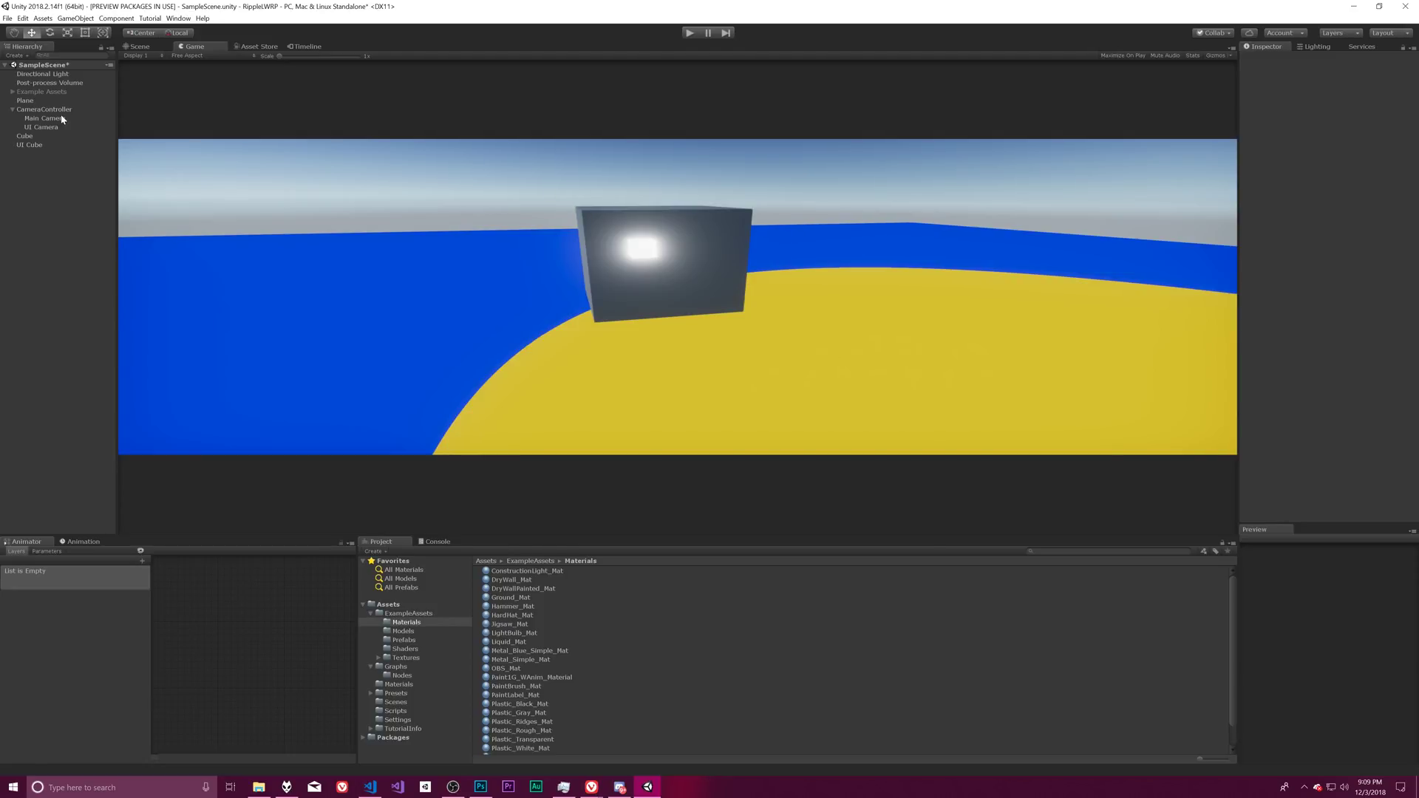
Step: Select UI Camera to review its Depth-only Camera and Post Process Layer components
left_click(54, 128)
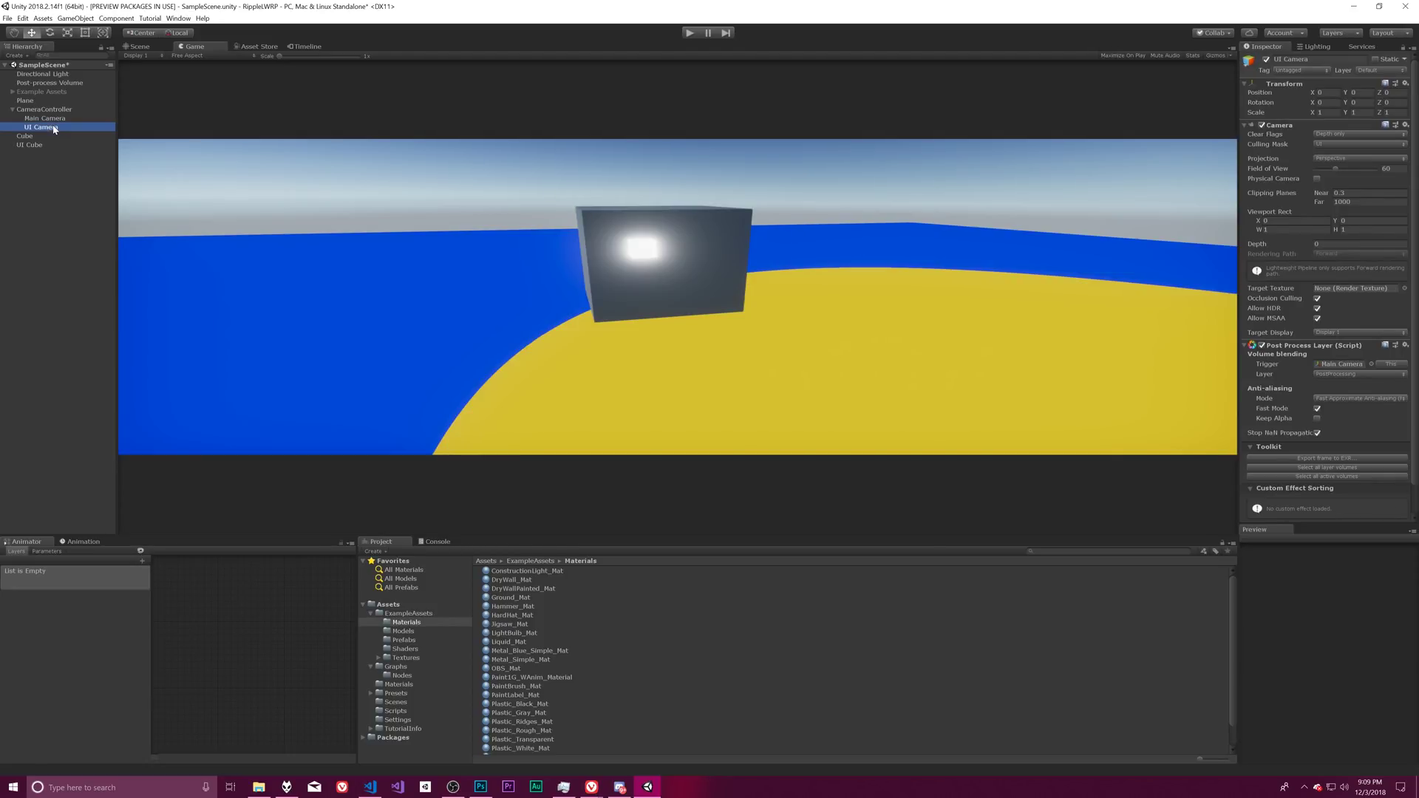